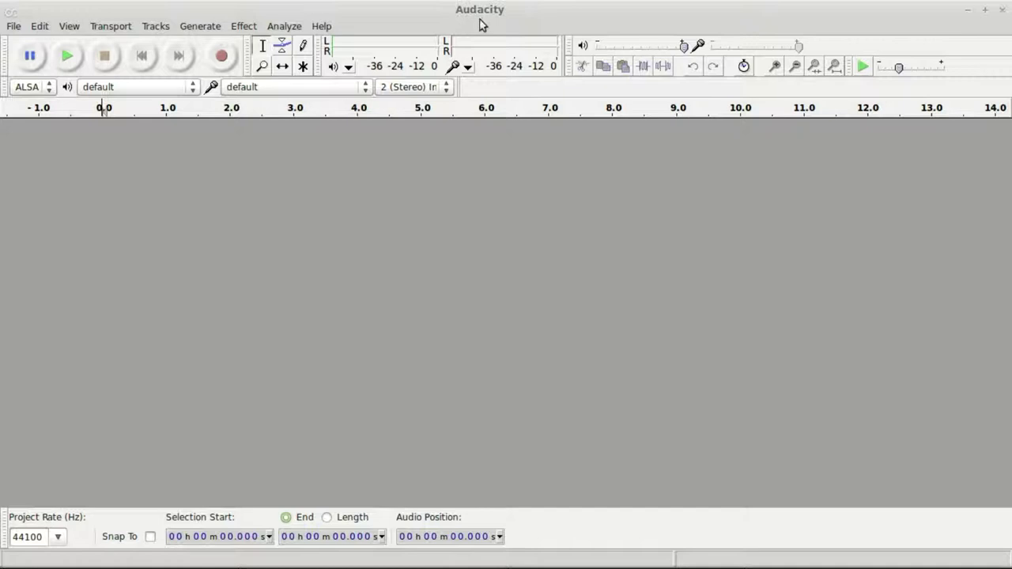
- View the program's About information with version and credits, then close it
left_click(321, 25)
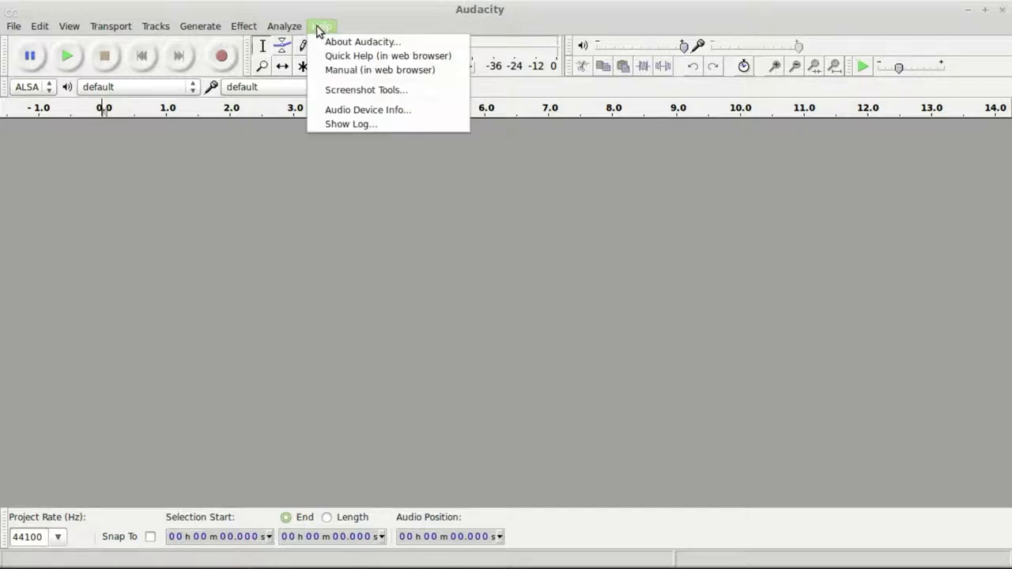
left_click(332, 43)
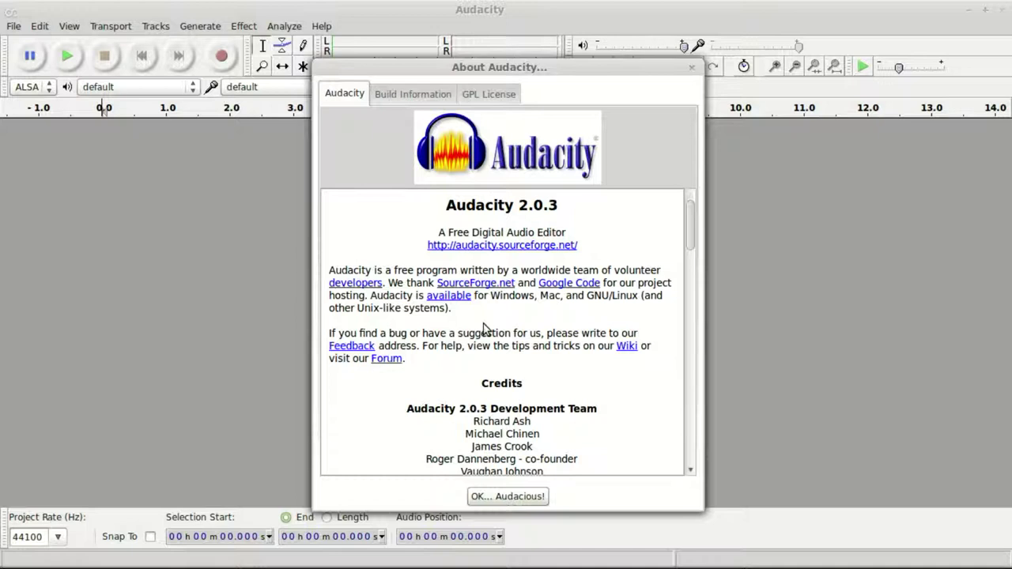
left_click(477, 500)
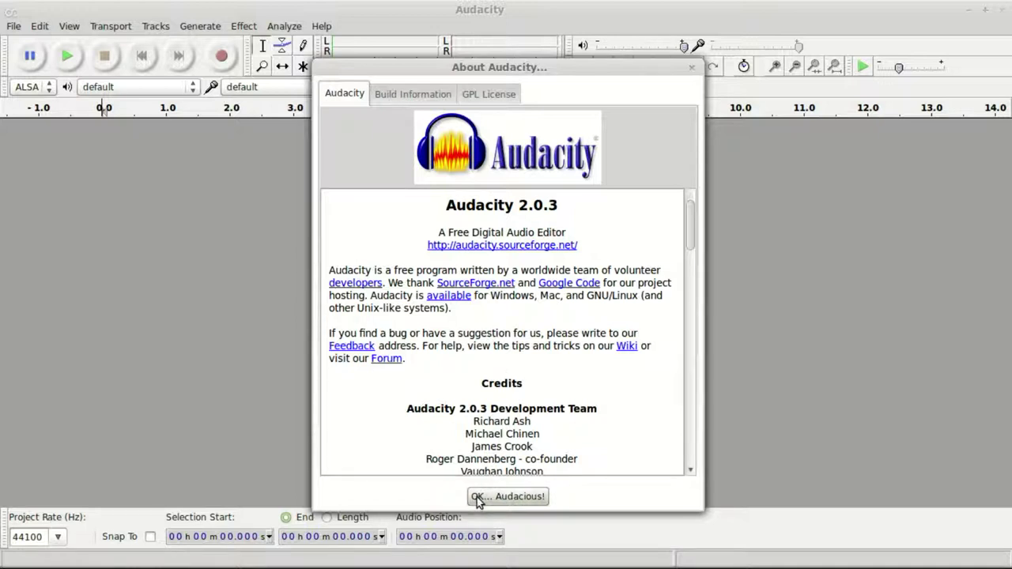
left_click(478, 498)
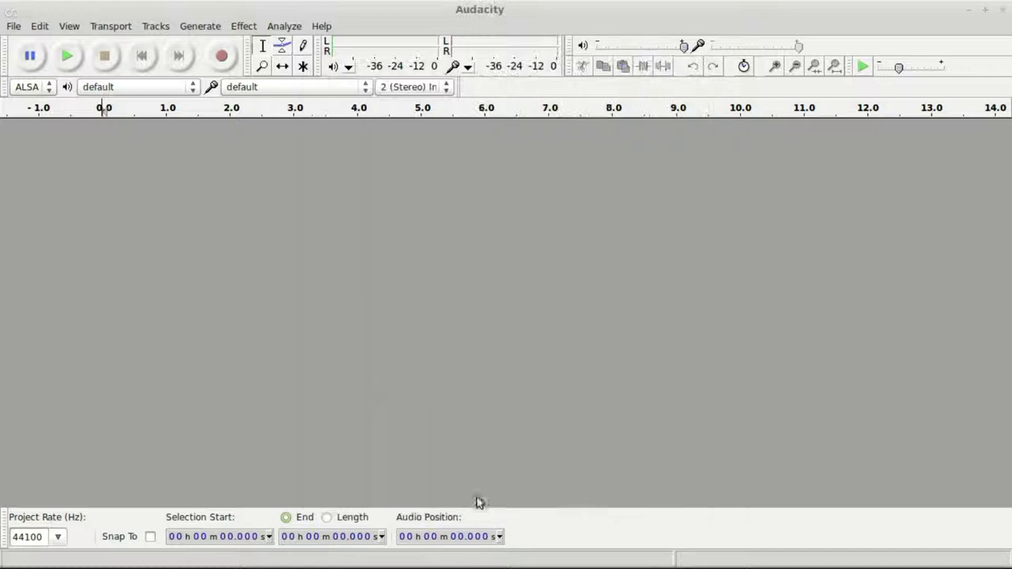
- Record about 31 seconds of stereo audio, glancing at the input meter options
left_click(221, 56)
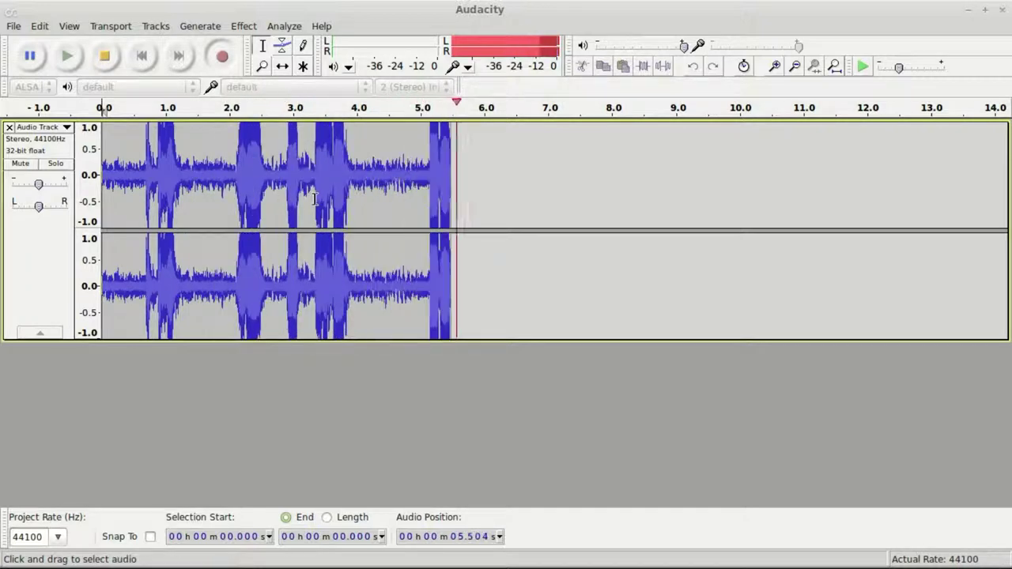
left_click(467, 67)
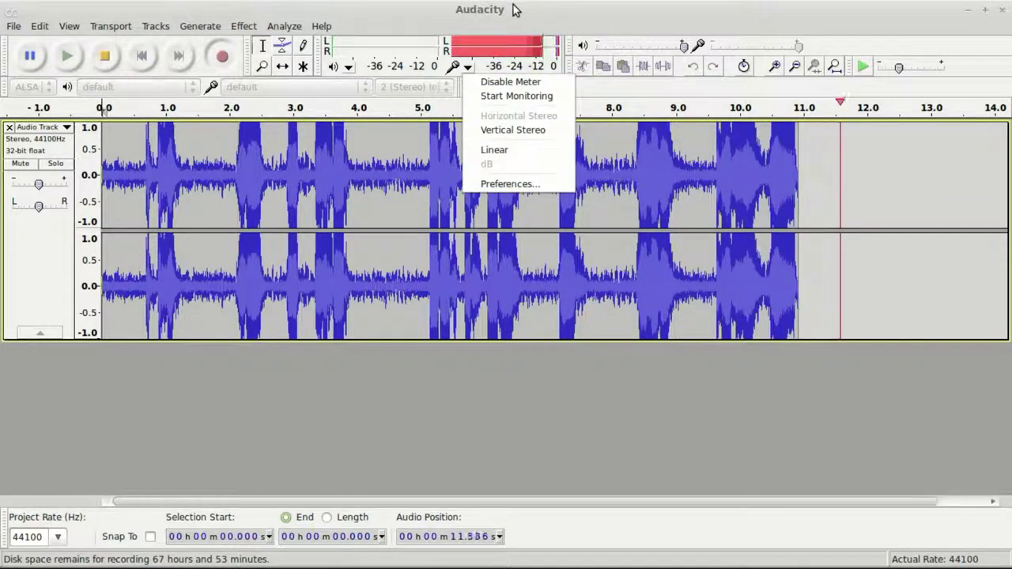
left_click(517, 45)
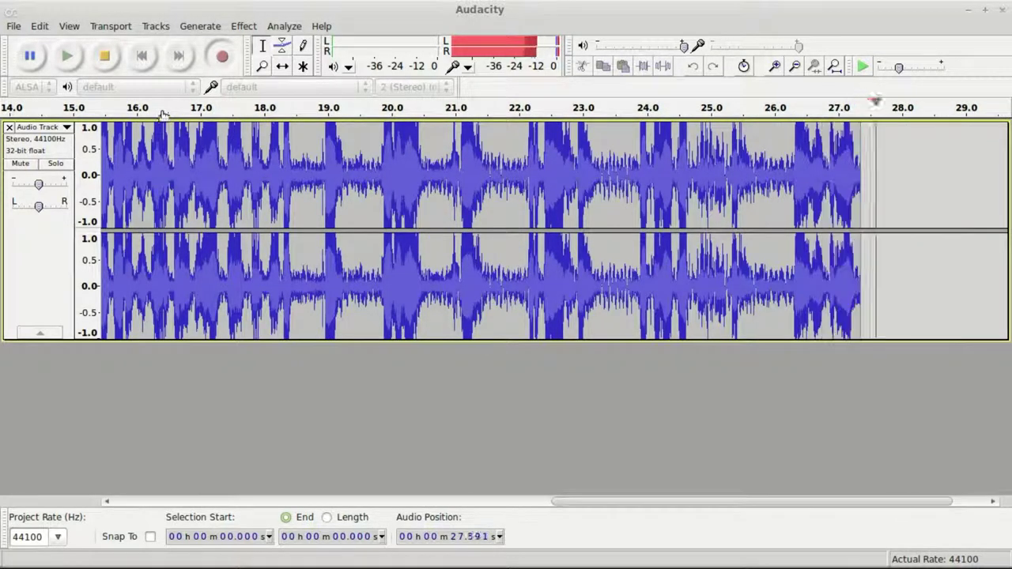
left_click(104, 57)
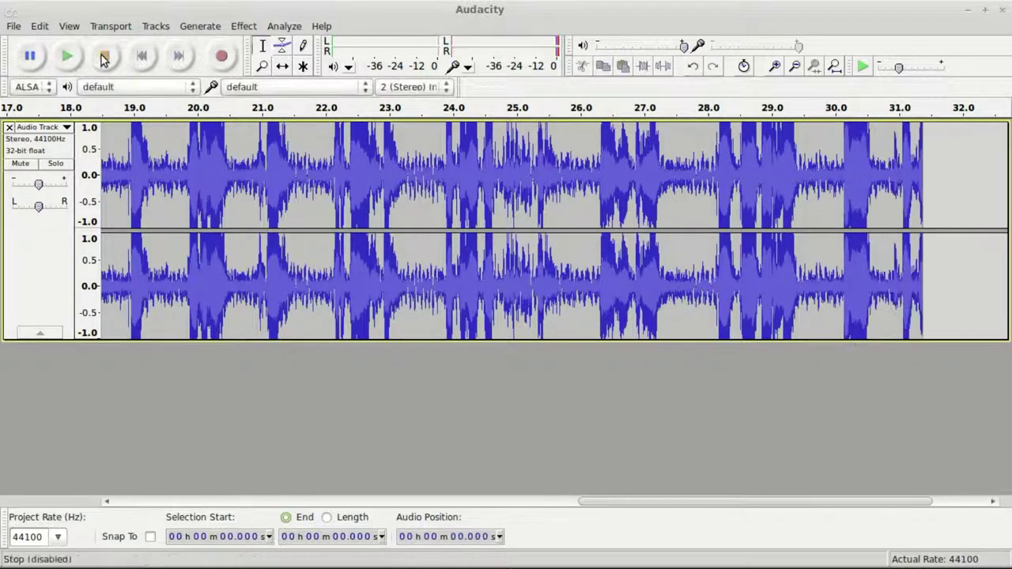
- Select the whole recording and browse through the Effect menu's plugin lists
key("ctrl+a")
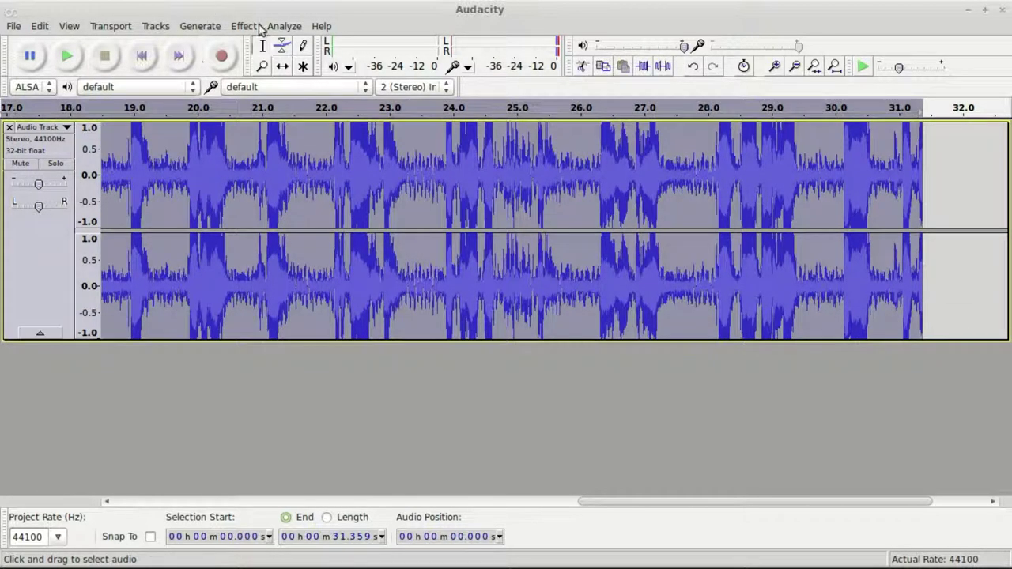
left_click(238, 26)
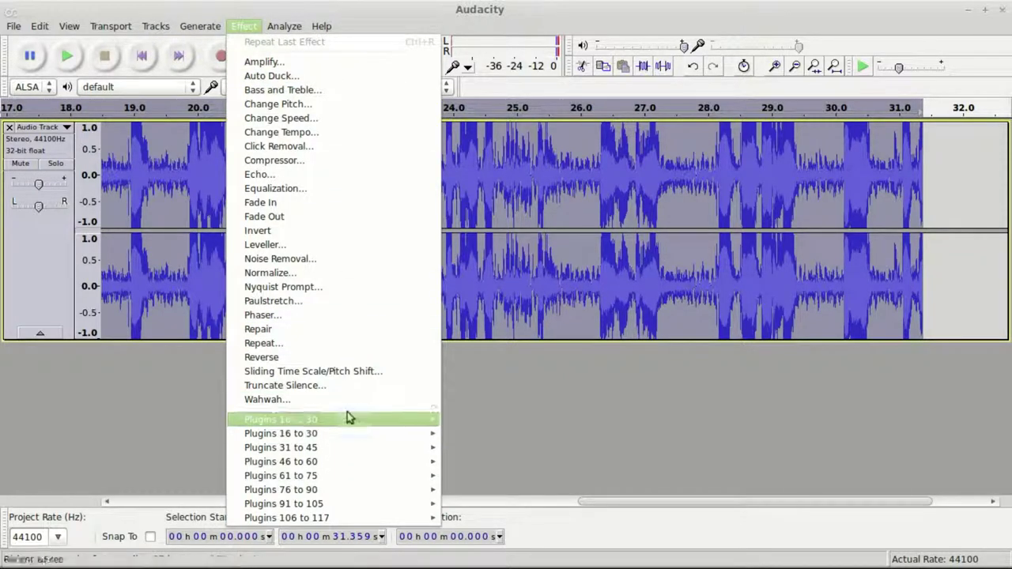
mouse_move(349, 419)
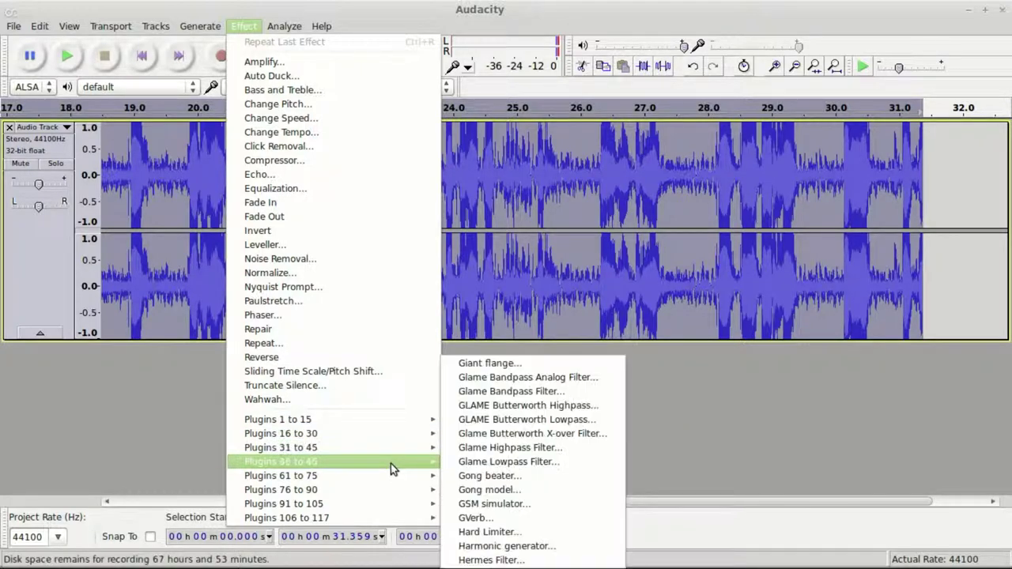
mouse_move(390, 479)
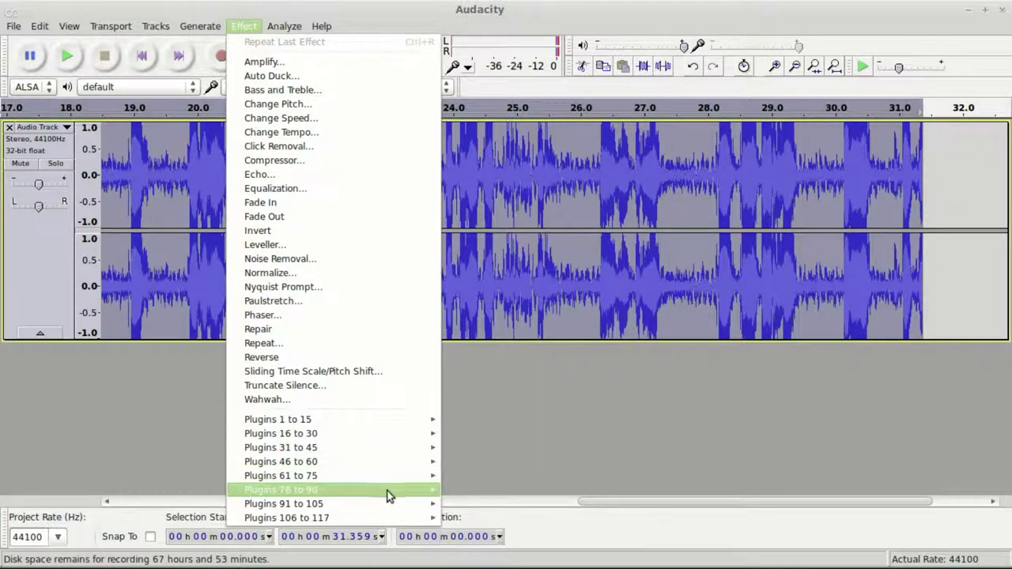
mouse_move(388, 526)
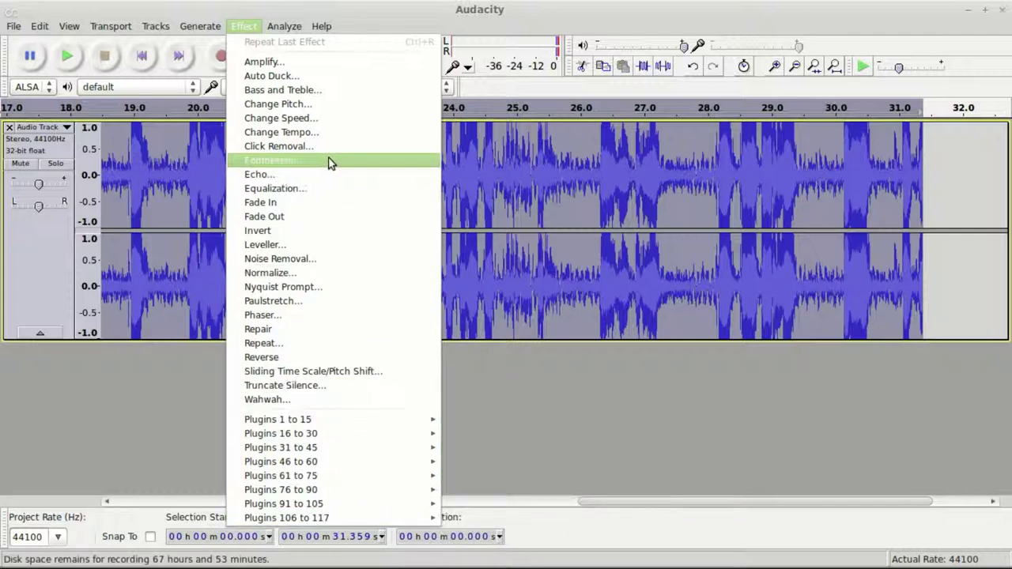
- Open Amplify and cancel it unapplied, then look over the Analyze menu
left_click(331, 64)
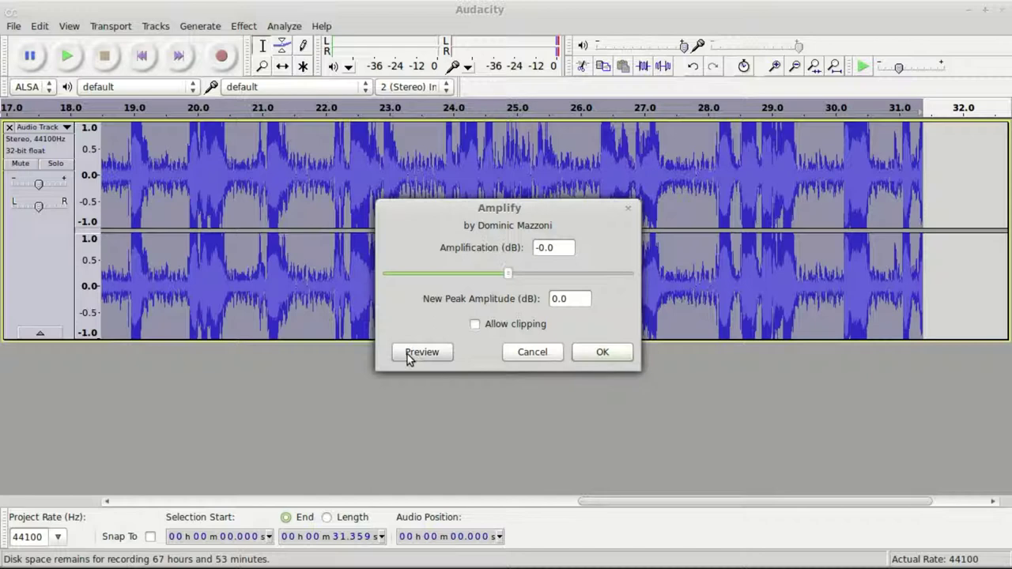
left_click(557, 352)
left_click(289, 25)
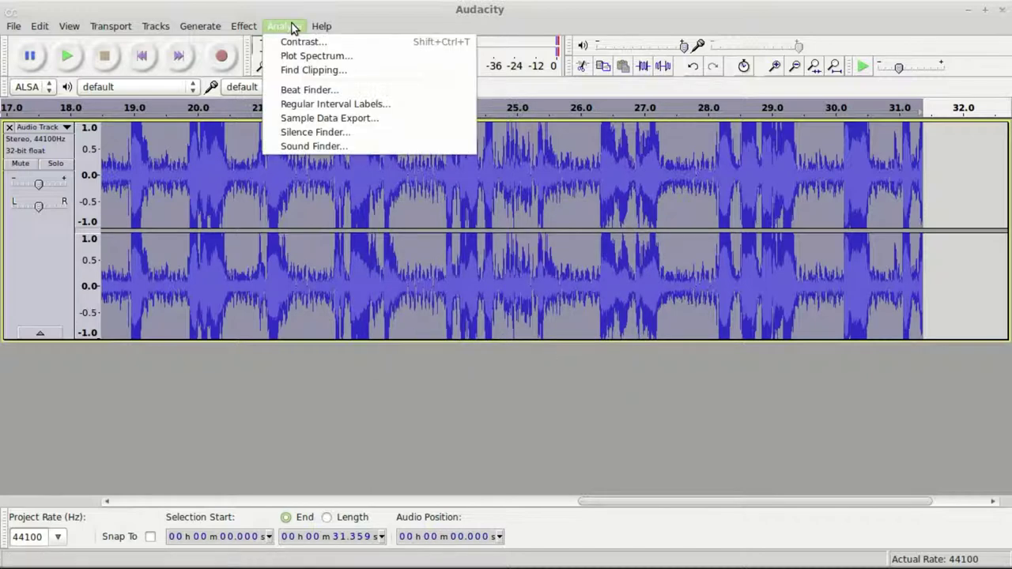
mouse_move(251, 23)
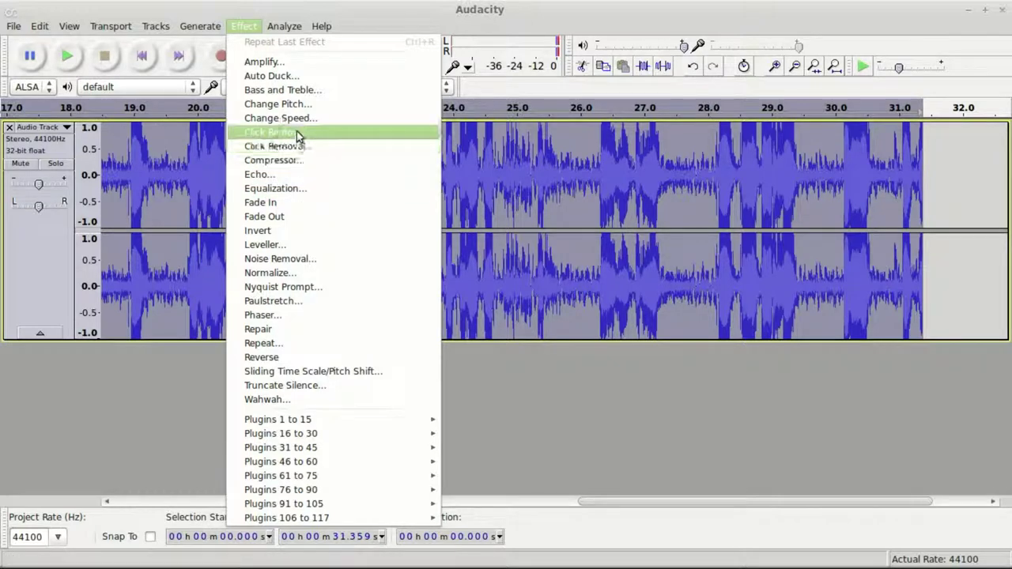
- Capture a noise profile from the quiet stretch 23.290–23.835 s with Noise Removal
left_click(308, 260)
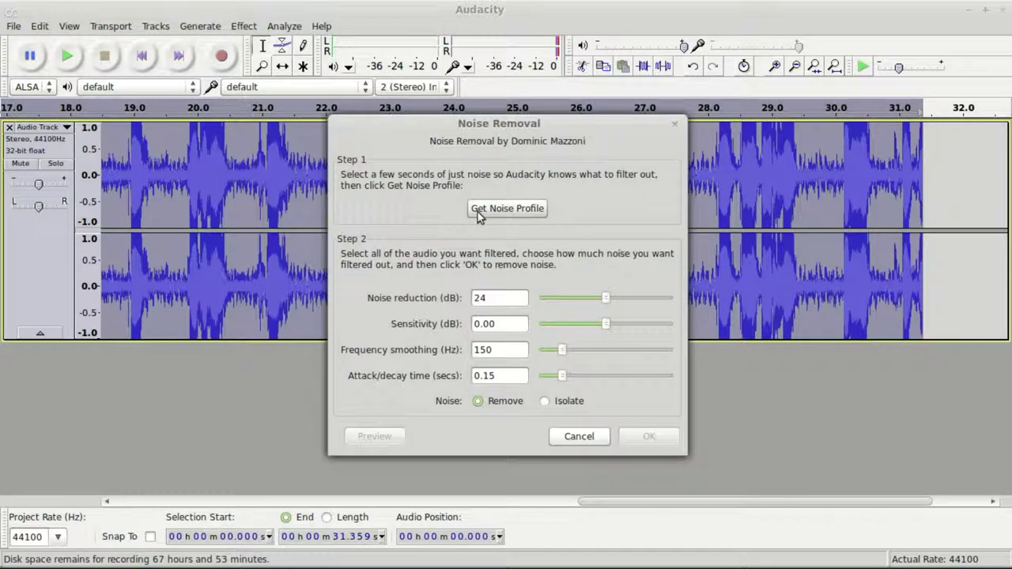
left_click(579, 437)
left_click(353, 181)
left_click_drag(408, 170, 443, 180)
left_click(282, 26)
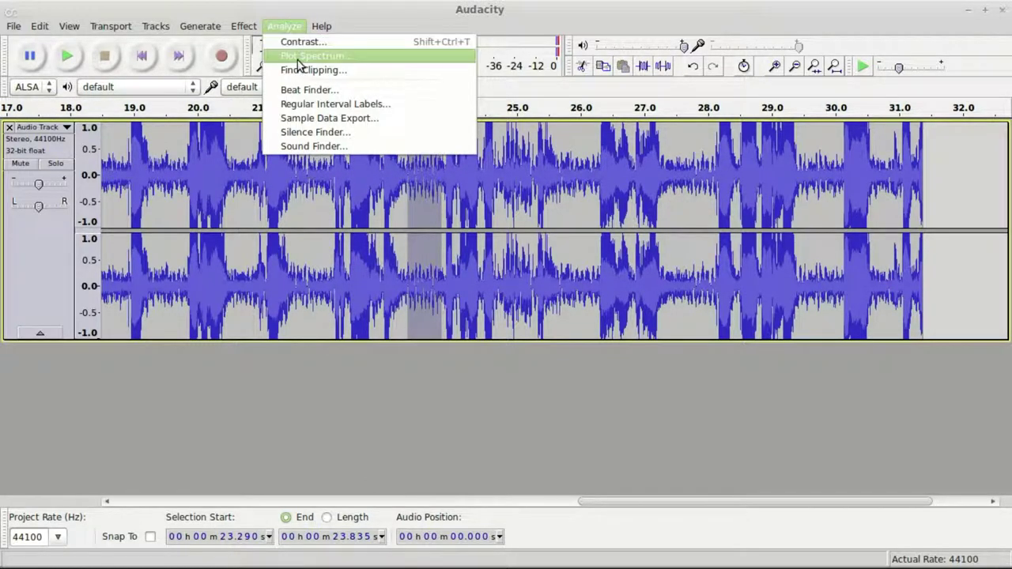
mouse_move(243, 28)
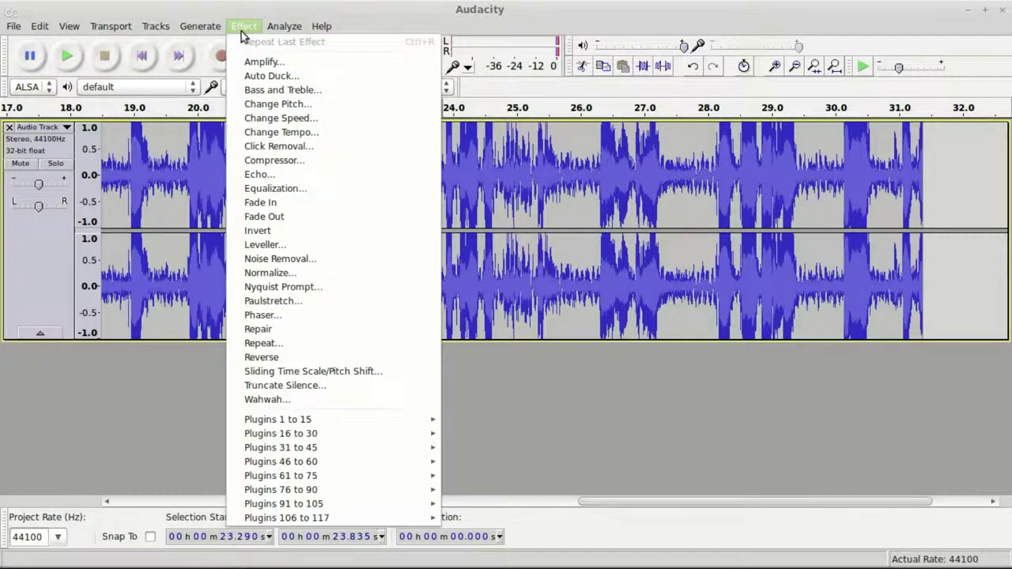
left_click(274, 258)
left_click(516, 208)
- Apply Noise Removal (24 dB, 150 Hz, 0.15 s) to the whole recording, then play from 23.127 s
key("ctrl+a")
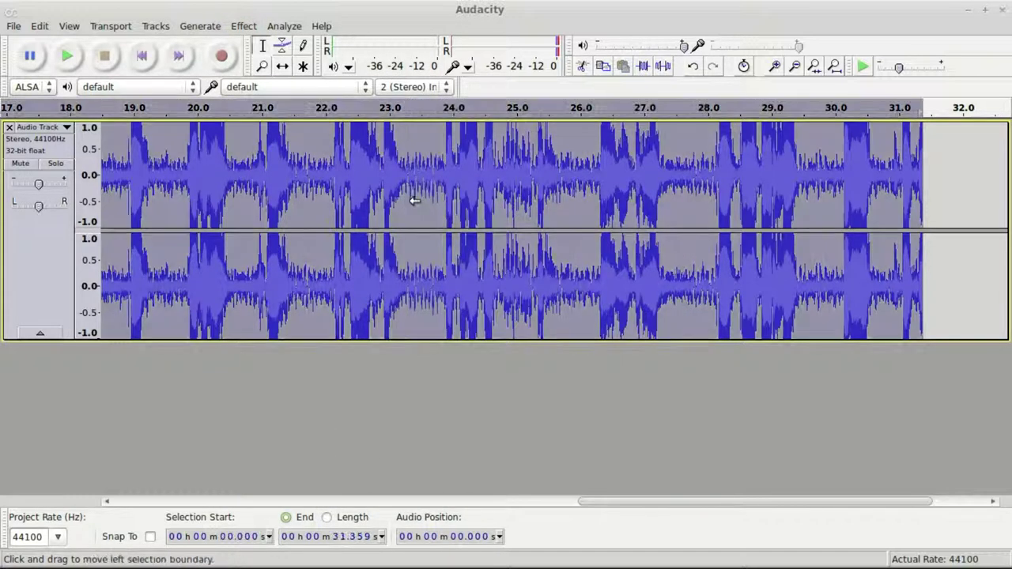
left_click(215, 27)
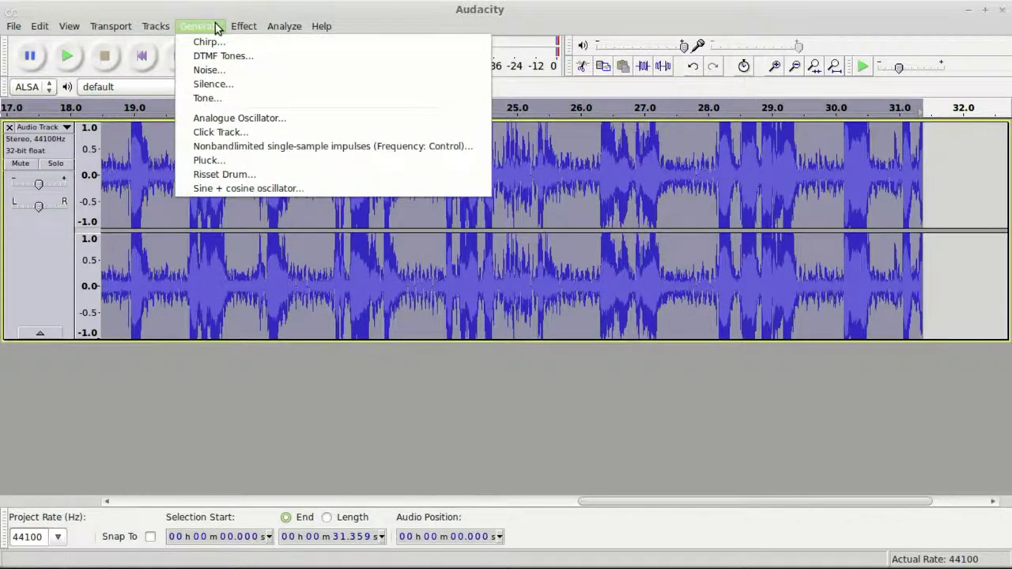
left_click(219, 27)
left_click(242, 26)
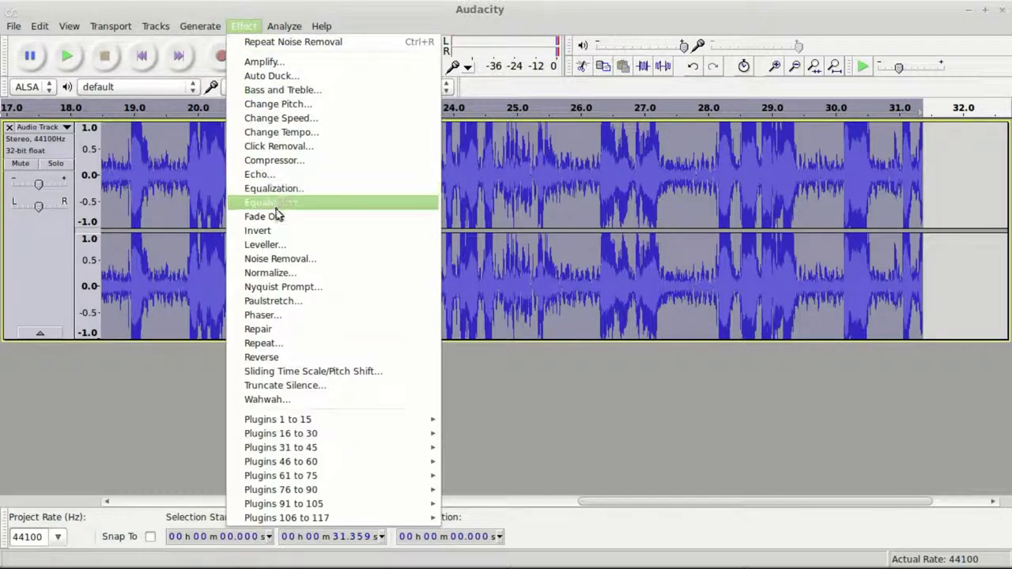
left_click(283, 259)
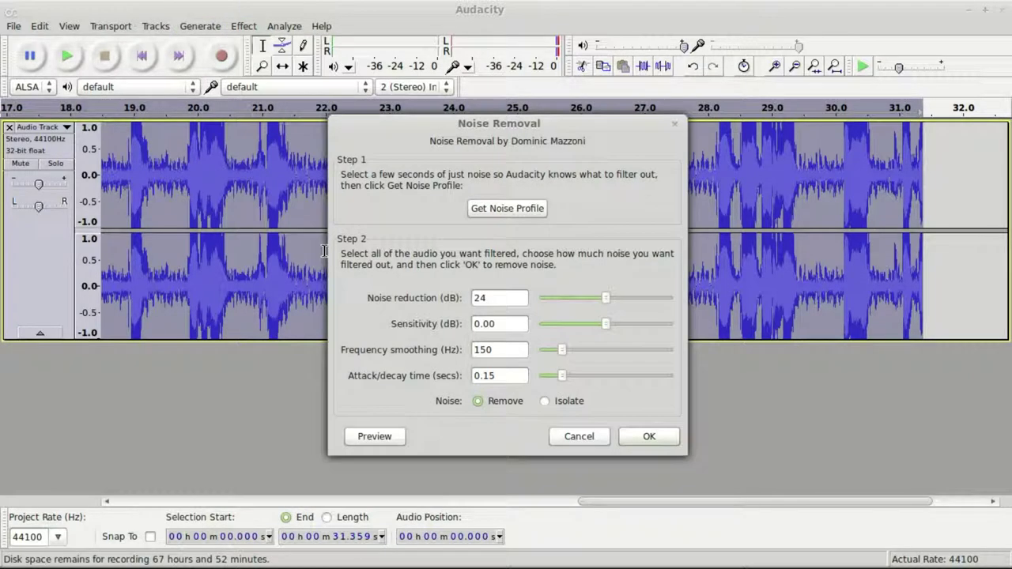
left_click(655, 438)
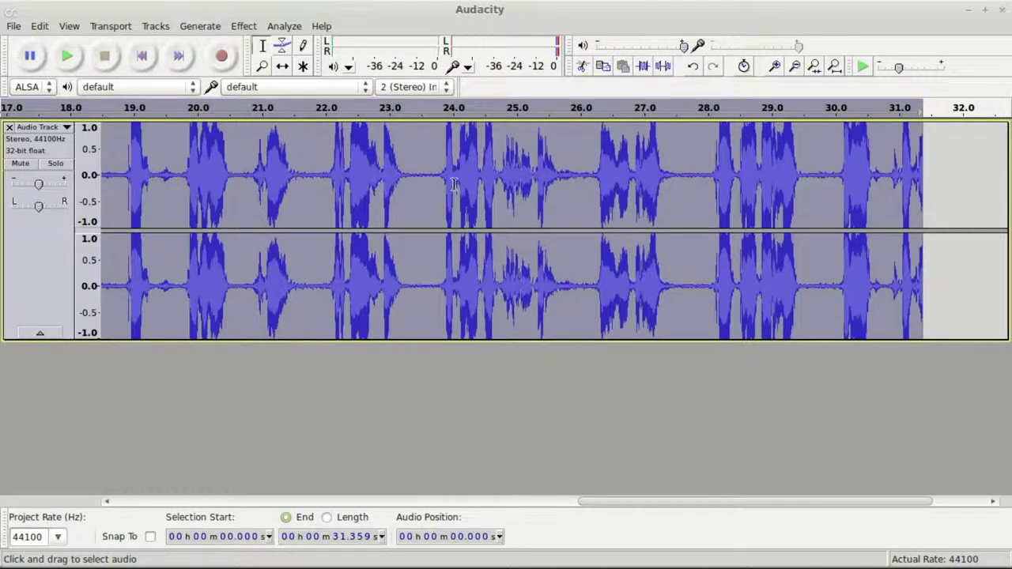
left_click(397, 184)
left_click(63, 59)
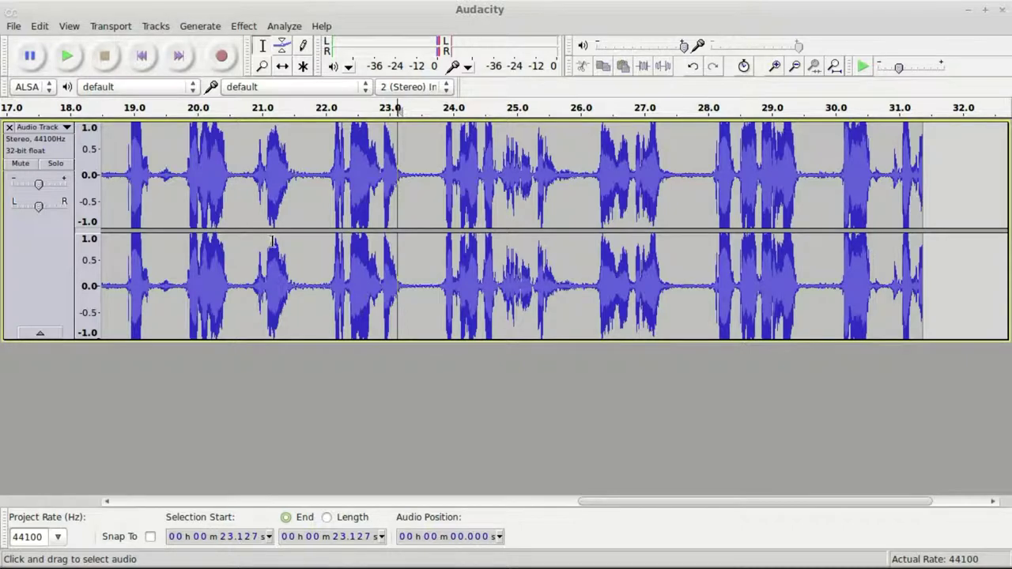
left_click_drag(659, 501, 554, 500)
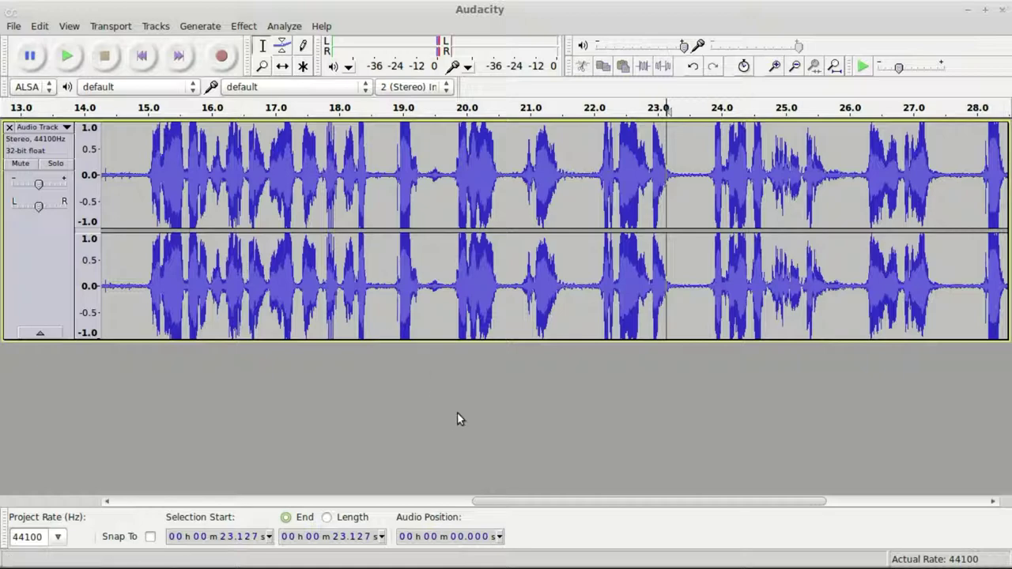
left_click_drag(504, 500, 136, 510)
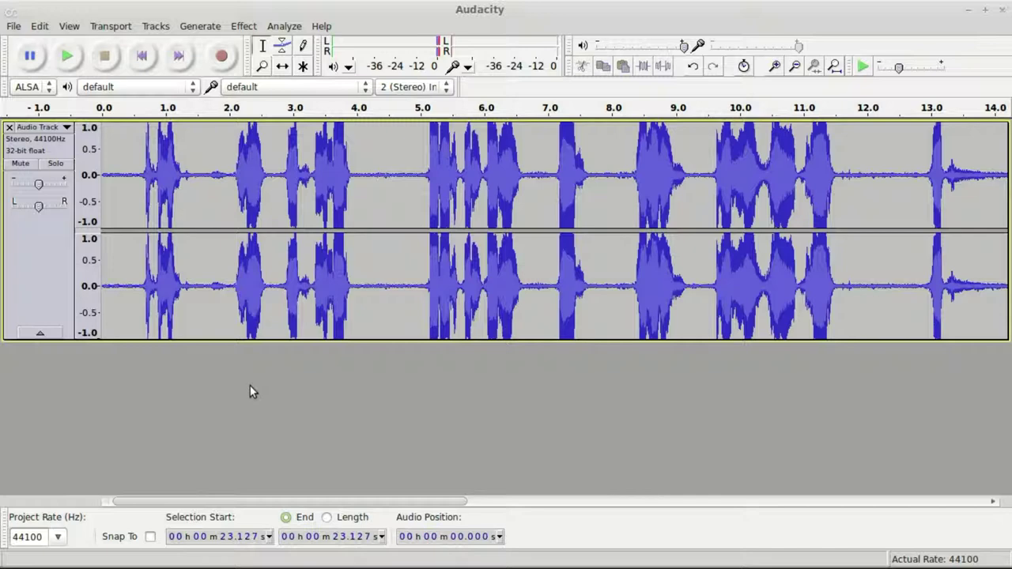
- Close the recorded audio track in Audacity
left_click(14, 27)
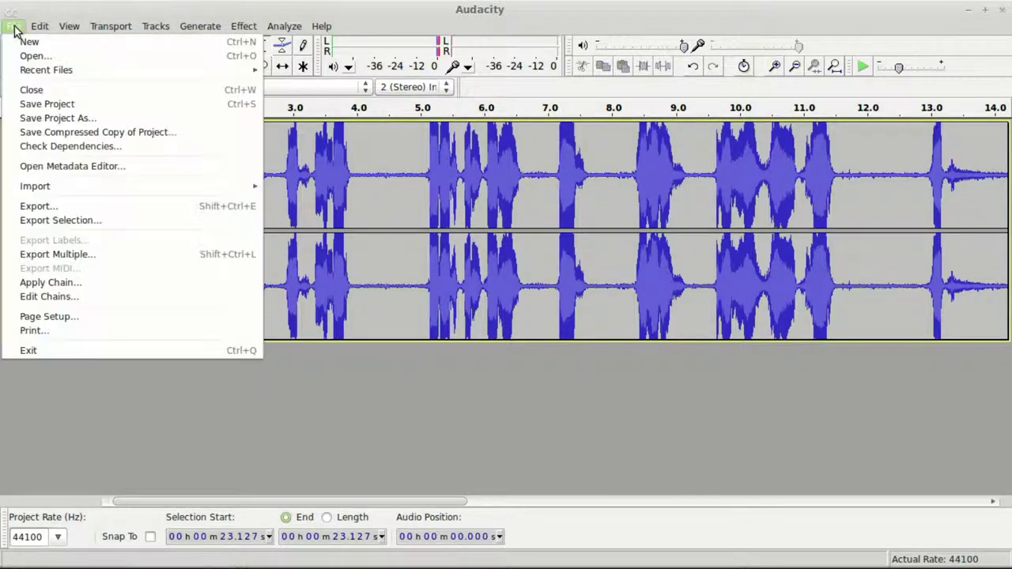
left_click(72, 365)
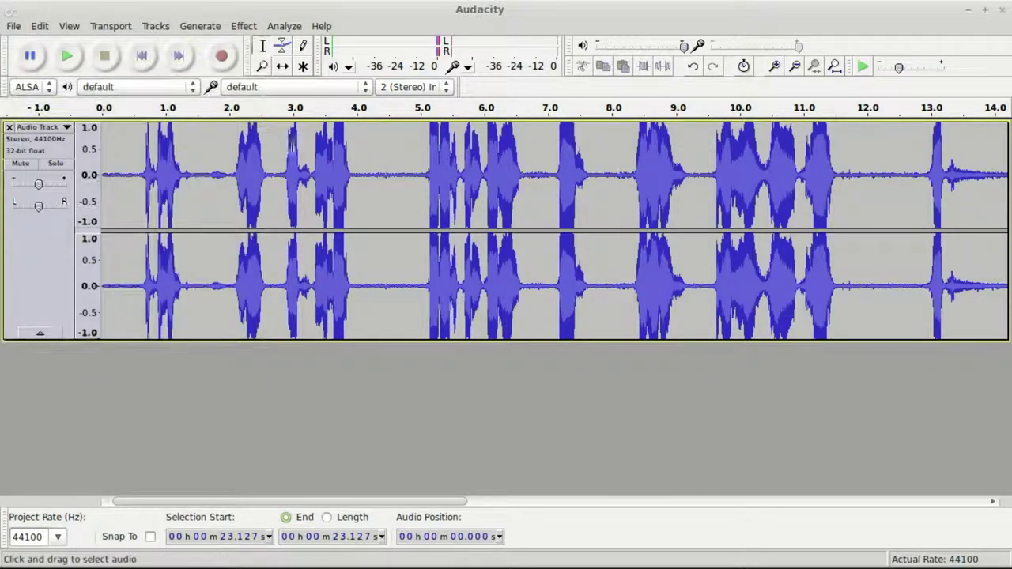
left_click(9, 128)
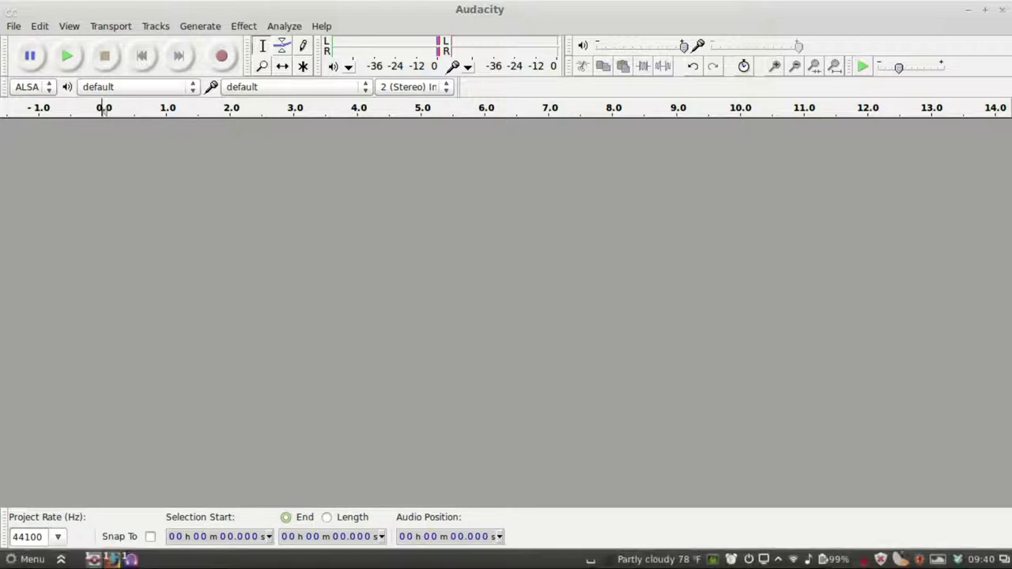
- Browse to The Bible Animated/TLoC/01_Birth/RawFootage and move the file window over Audacity
left_click(61, 559)
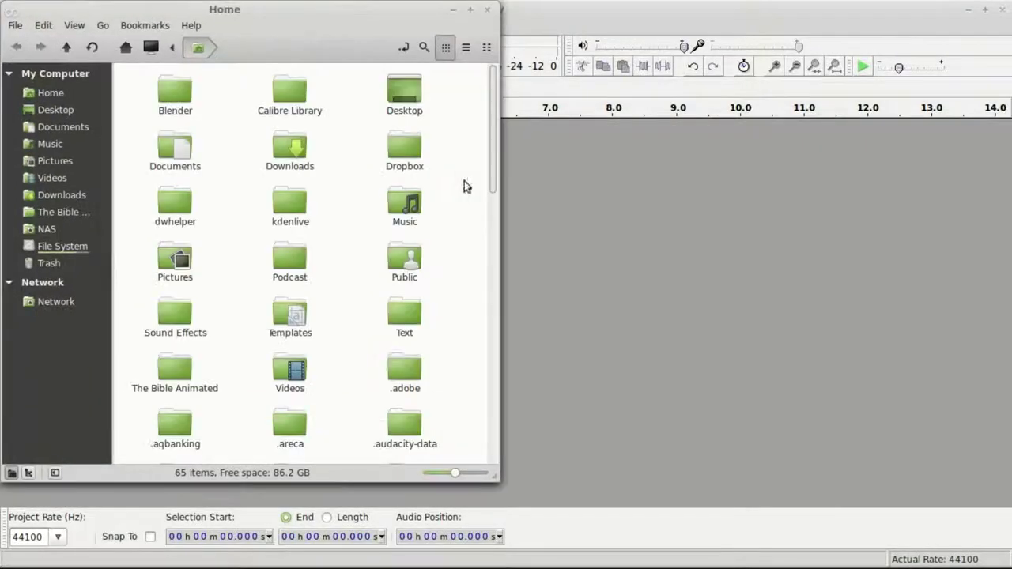
left_click(60, 209)
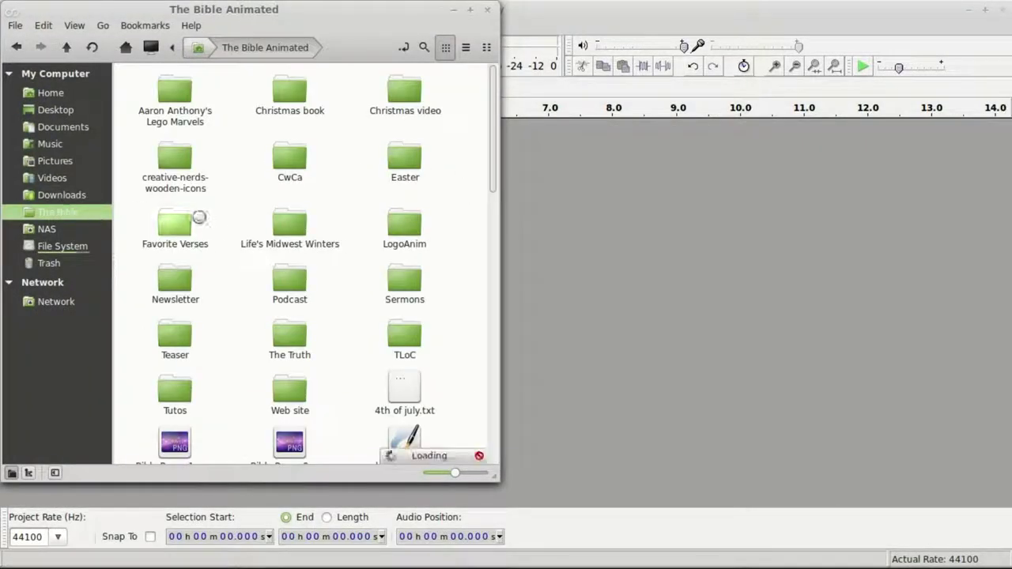
left_click(63, 246)
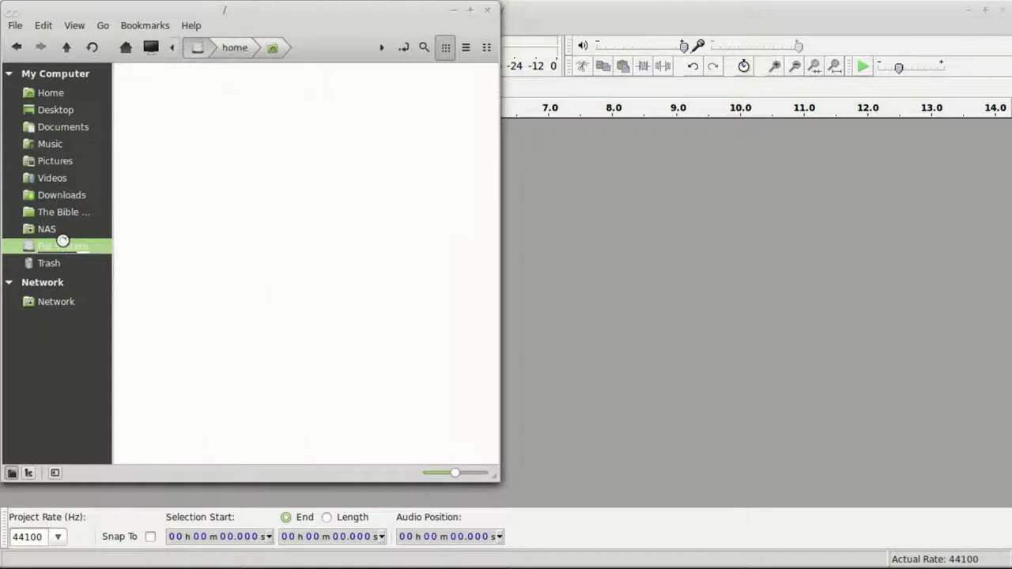
left_click(57, 213)
double_click(404, 340)
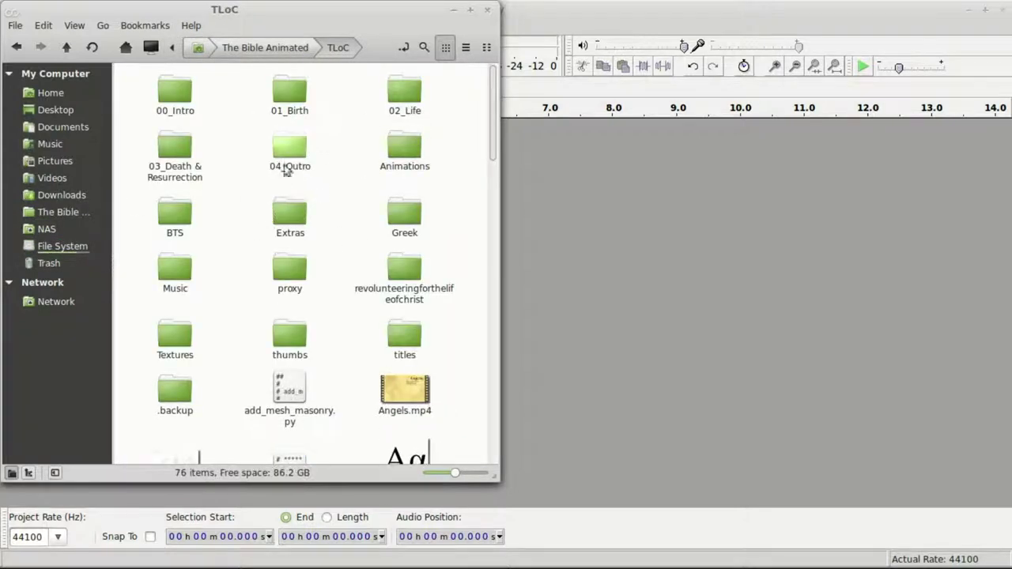
double_click(276, 93)
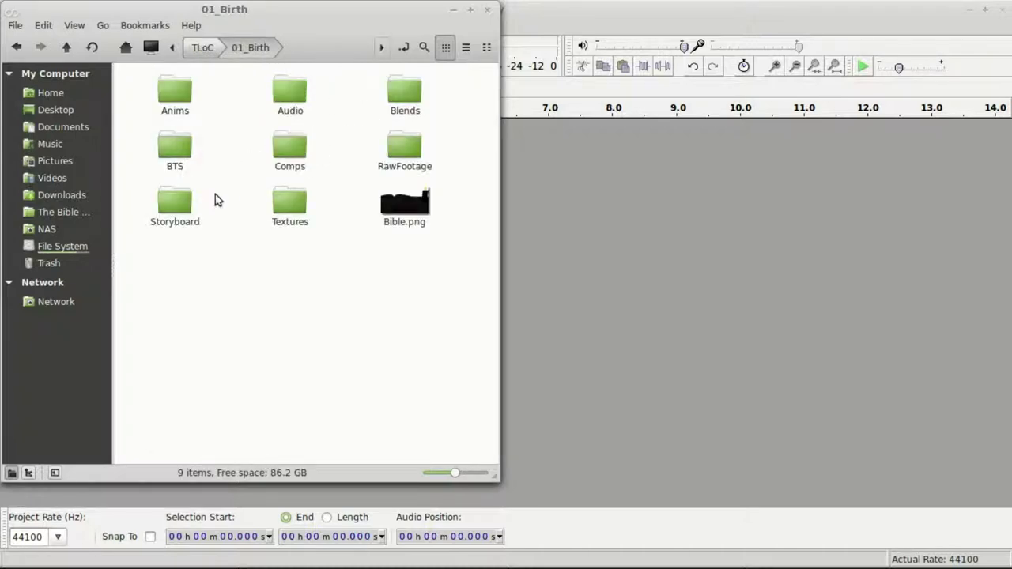
double_click(395, 154)
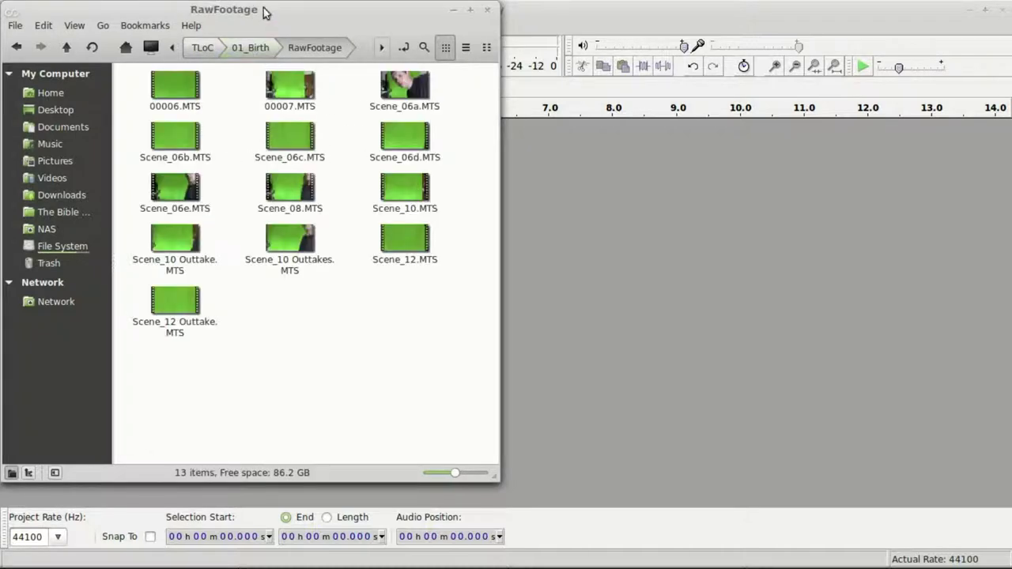
left_click_drag(273, 11, 675, 63)
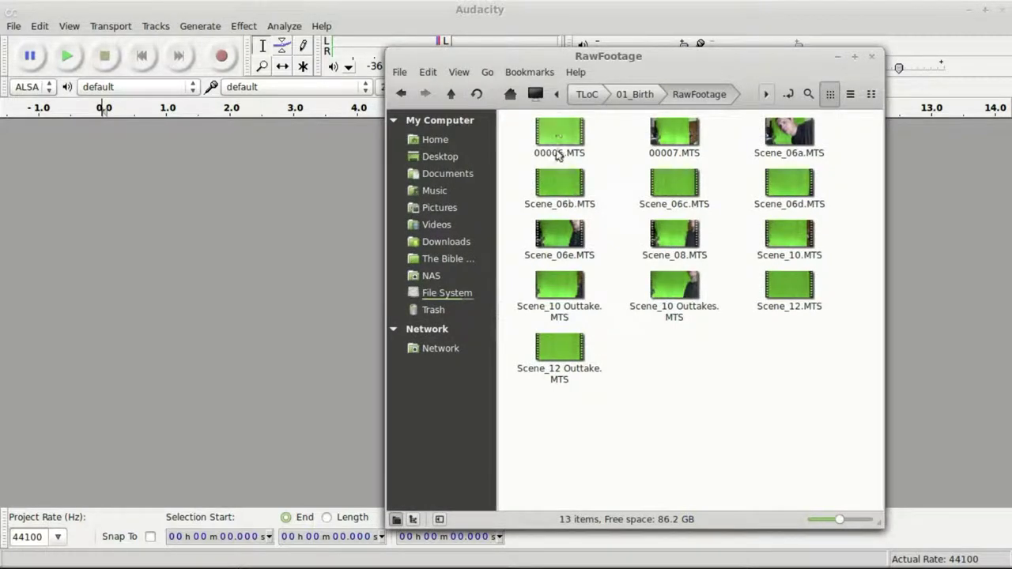
- Import the 00006.MTS clip's audio into Audacity and amplify the whole track
left_click_drag(560, 132, 214, 305)
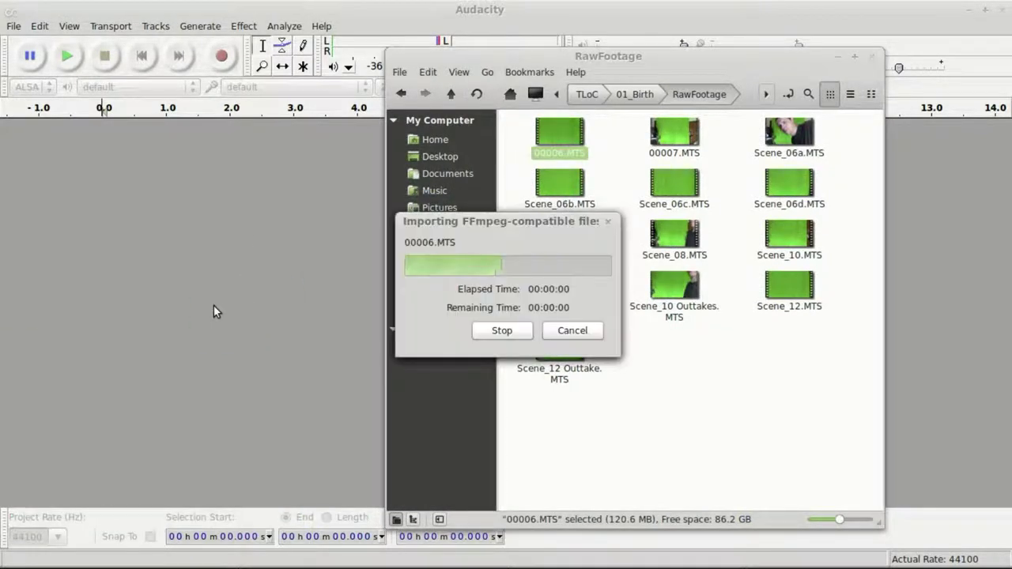
left_click(405, 8)
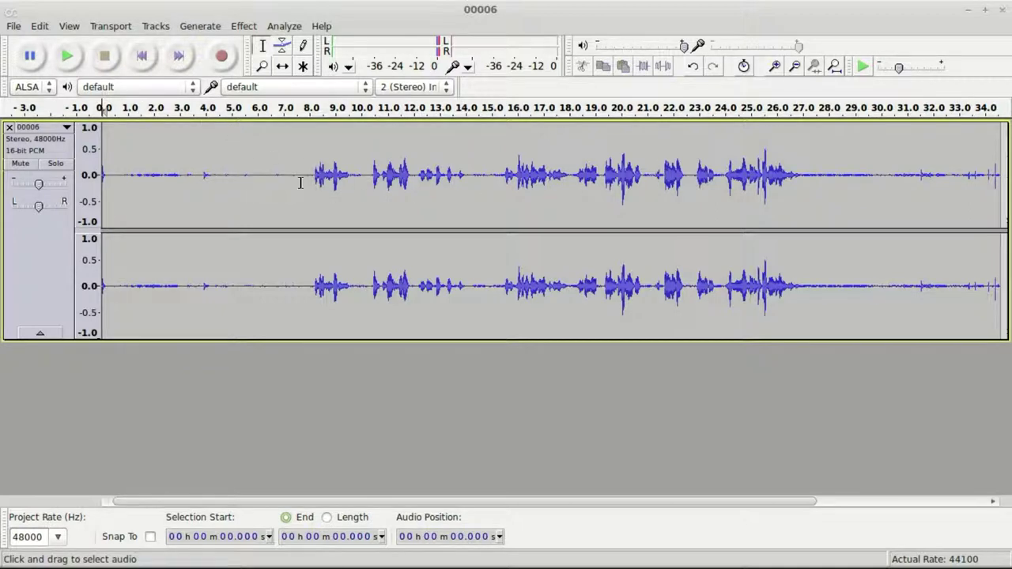
key("ctrl+a")
left_click(248, 26)
left_click(264, 68)
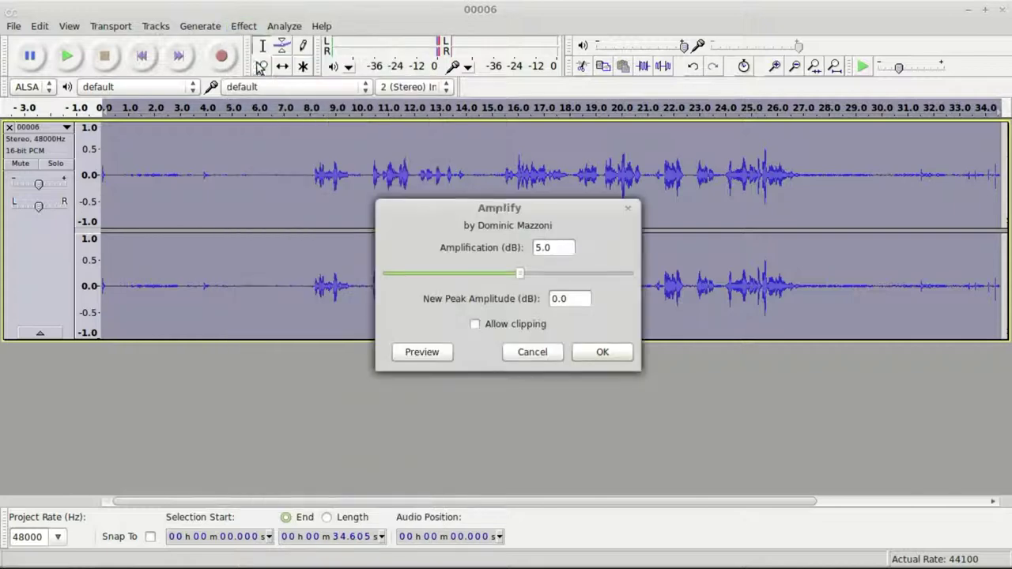
left_click(598, 357)
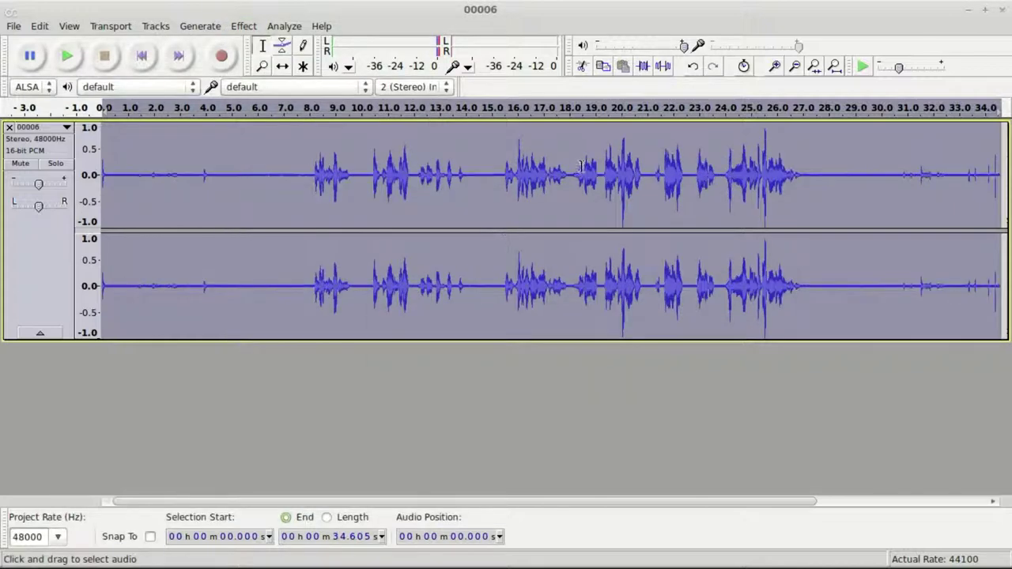
- Capture a noise profile from the quiet stretch 4.276–6.927 s
left_click(503, 221)
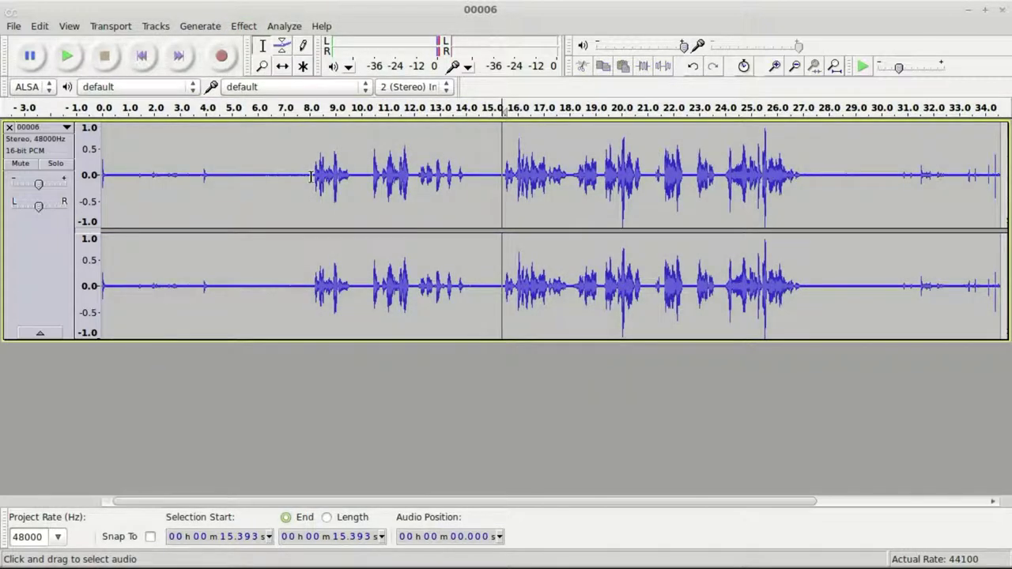
left_click_drag(279, 178, 212, 177)
left_click(244, 26)
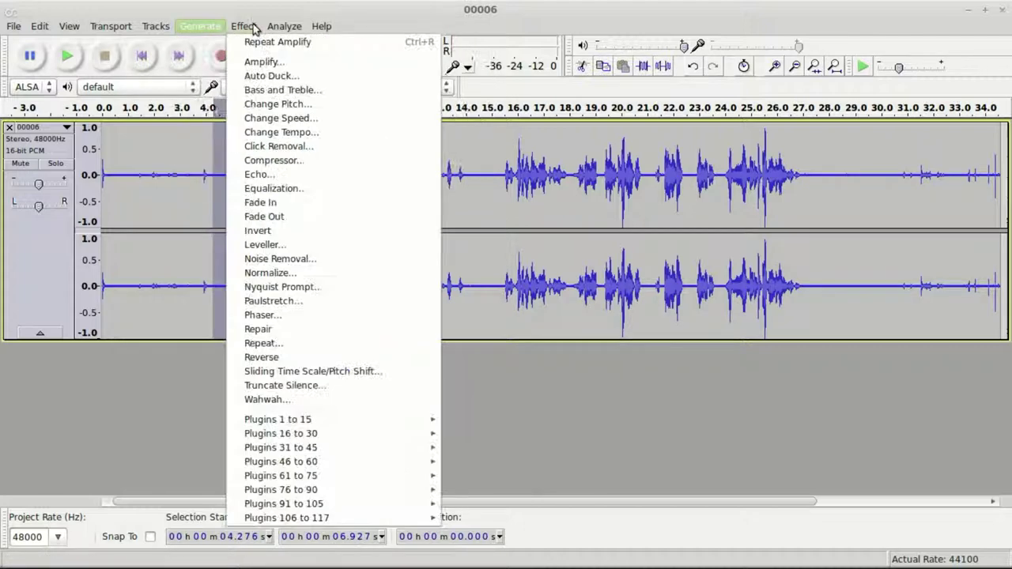
left_click(275, 259)
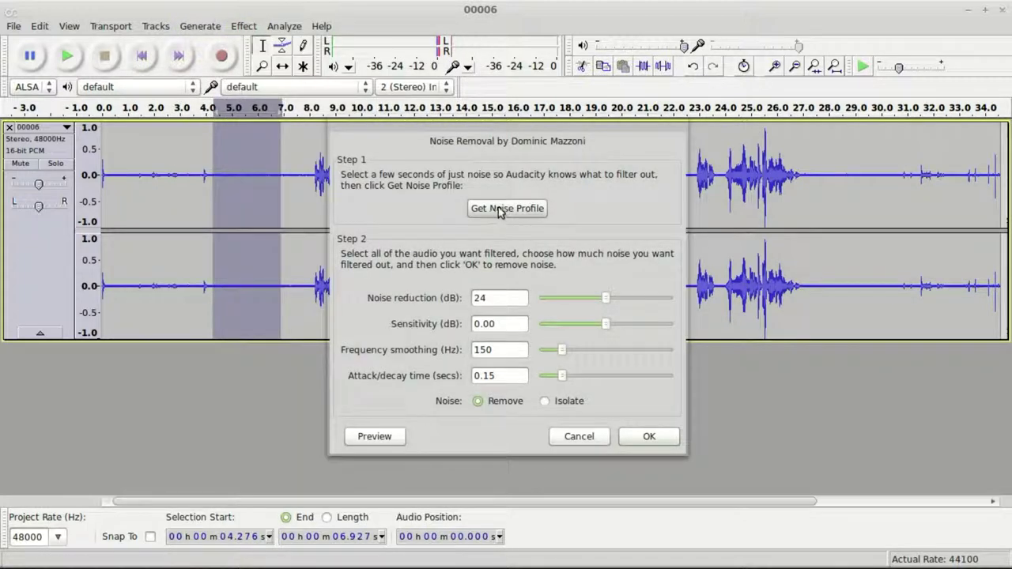
left_click(501, 208)
- Apply Noise Removal to the whole 00006 track
double_click(286, 261)
left_click(243, 26)
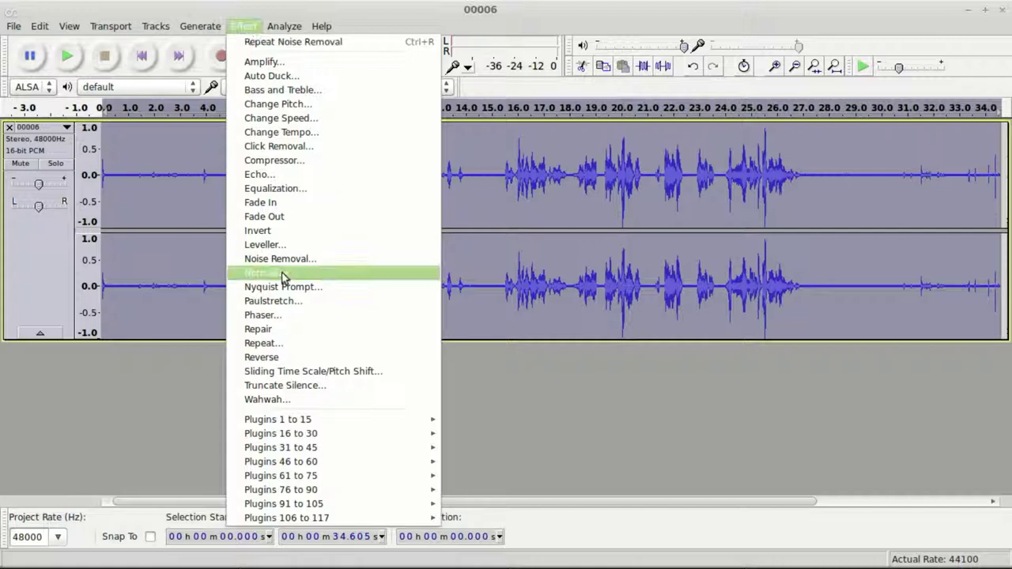
left_click(261, 259)
left_click(639, 436)
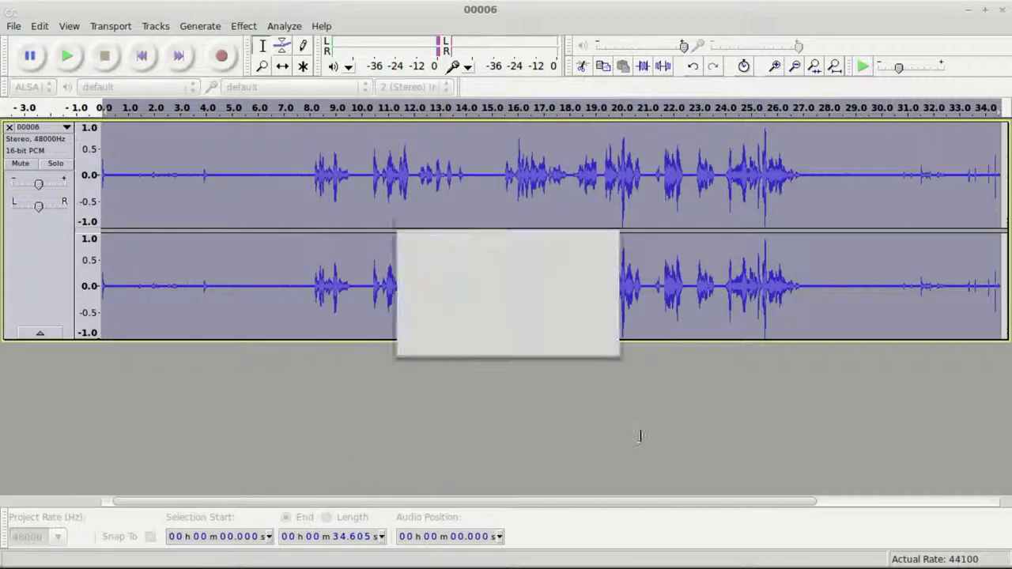
- Play the cleaned audio from 8.067 s, stop it, and close the track
left_click(312, 171)
left_click(70, 57)
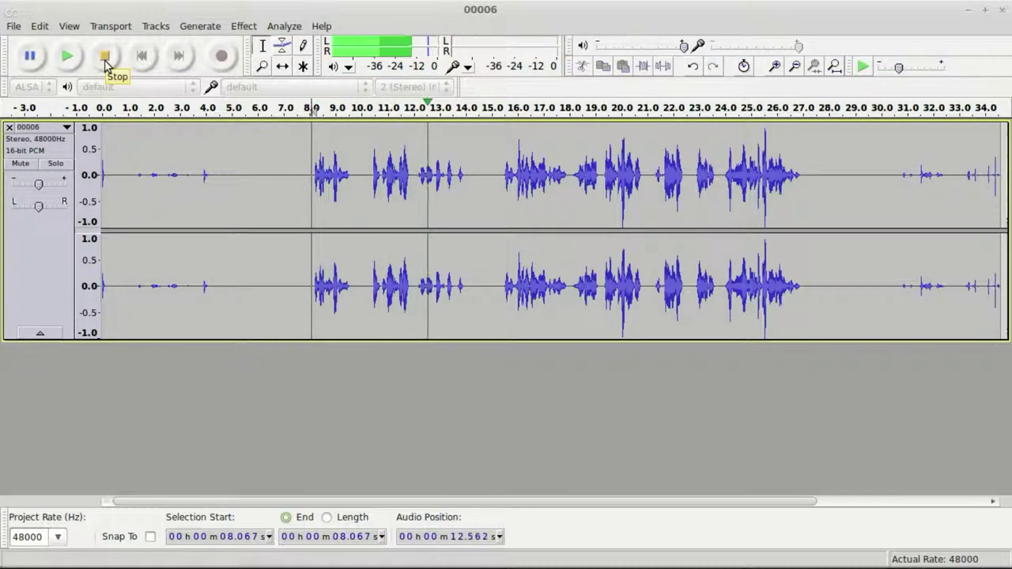
left_click(106, 59)
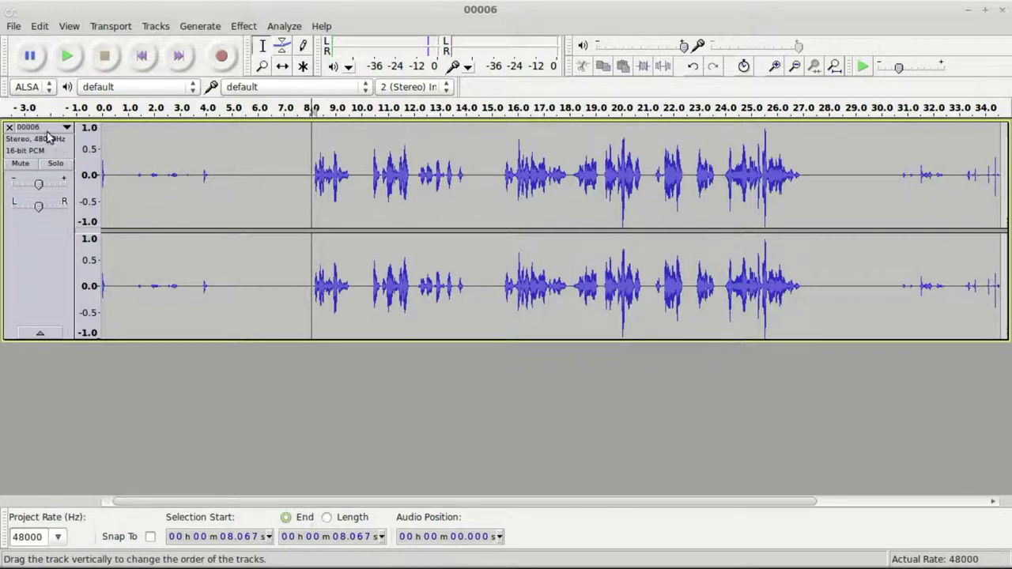
left_click(9, 127)
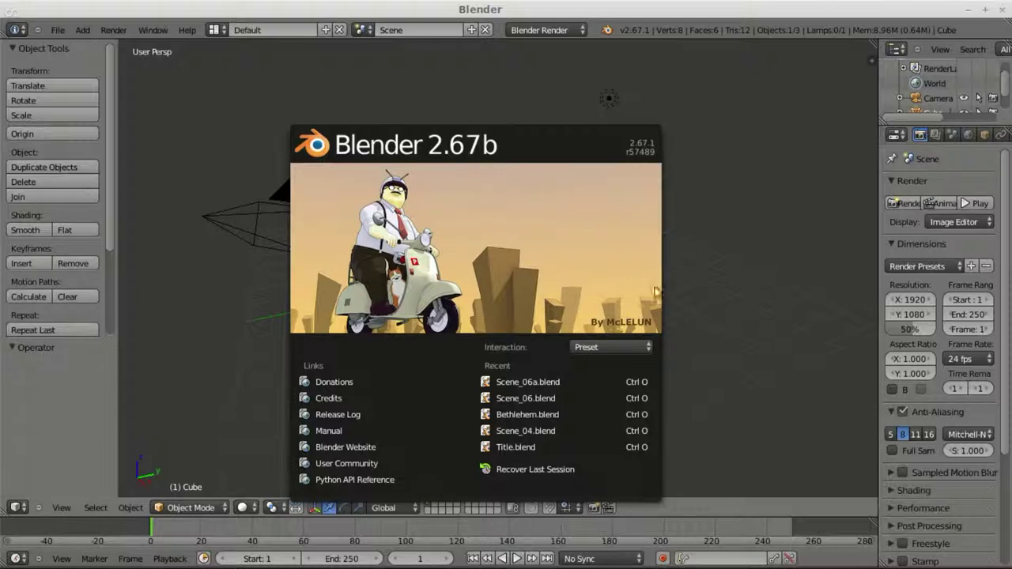
- Open Scene_06a.blend from the recent list, start an F12 render and cancel it
left_click(535, 383)
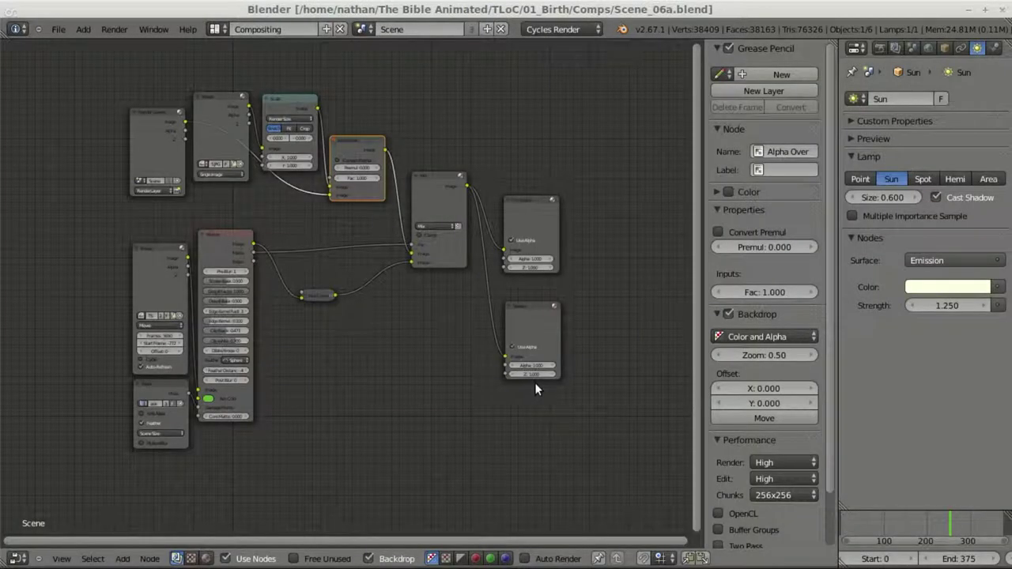
scroll(314, 324, "up", 2)
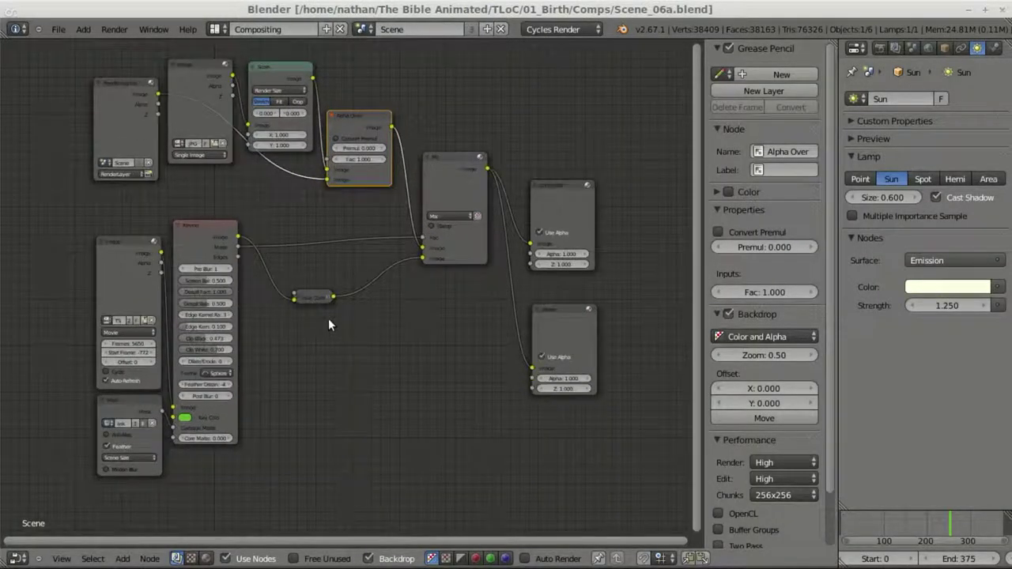
key("F12")
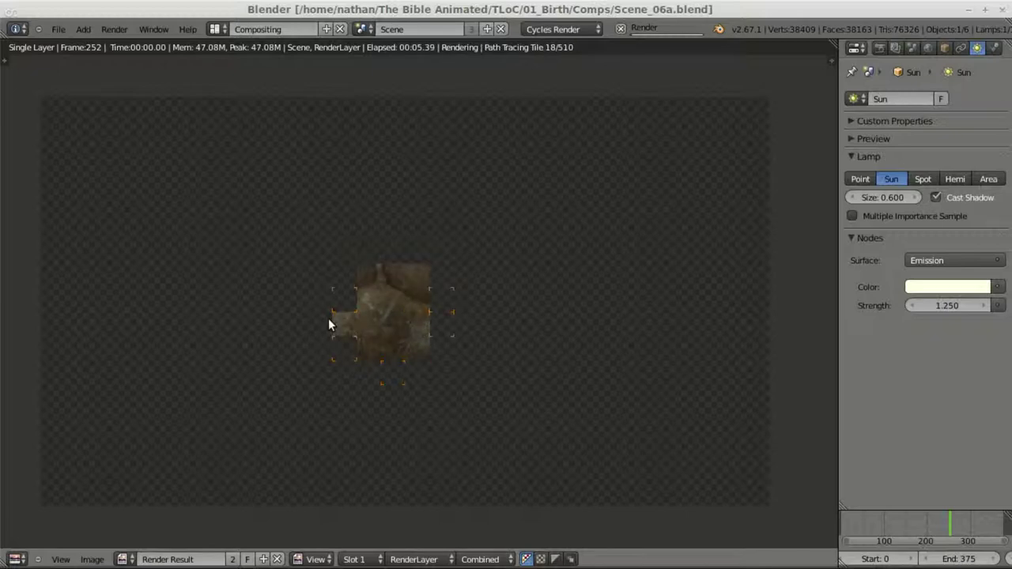
key("Escape")
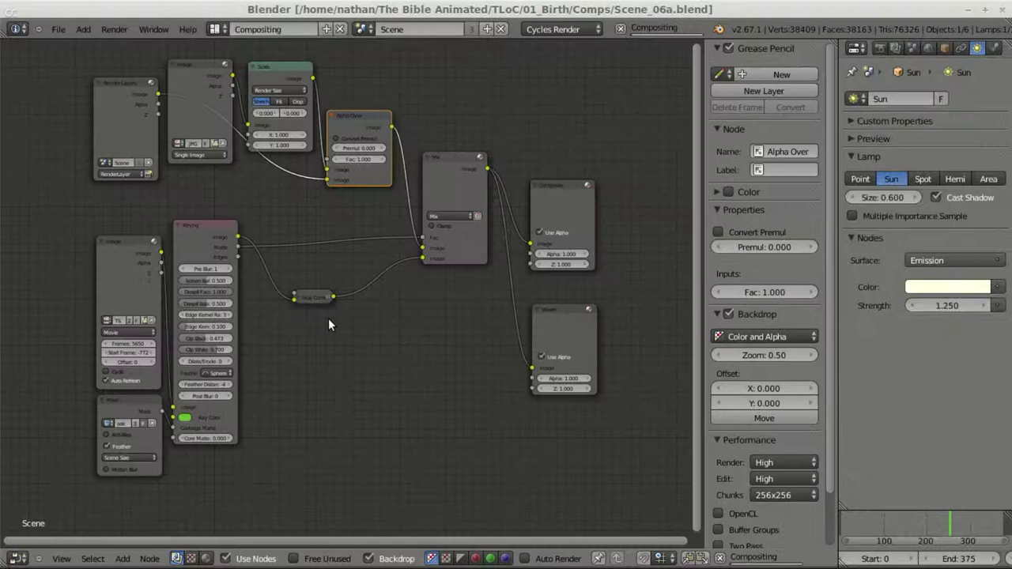
left_click_drag(453, 357, 432, 365)
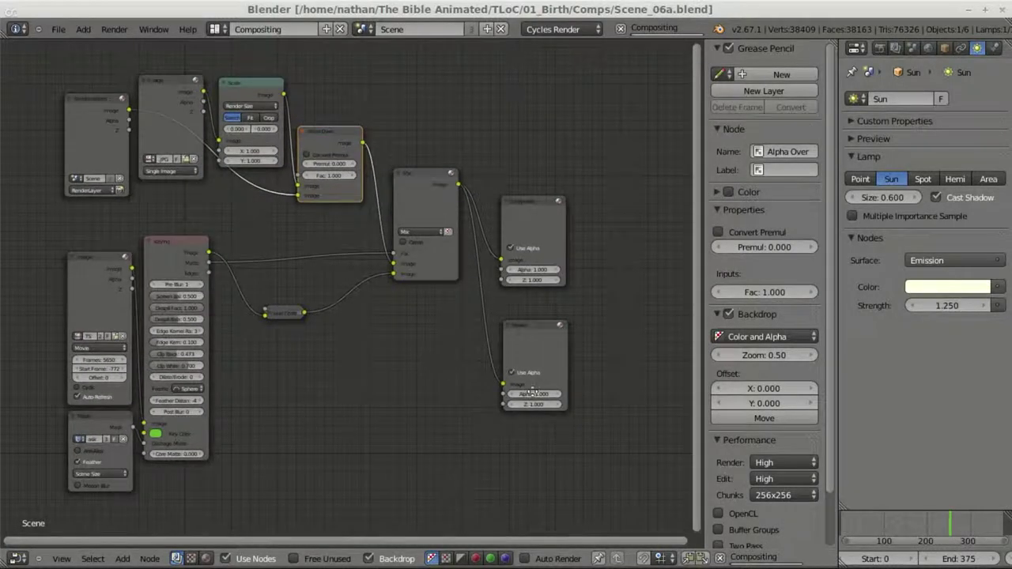
- Jump to around frame 180 and pan across the Keying, Mix, Composite and Viewer nodes
left_click(899, 524)
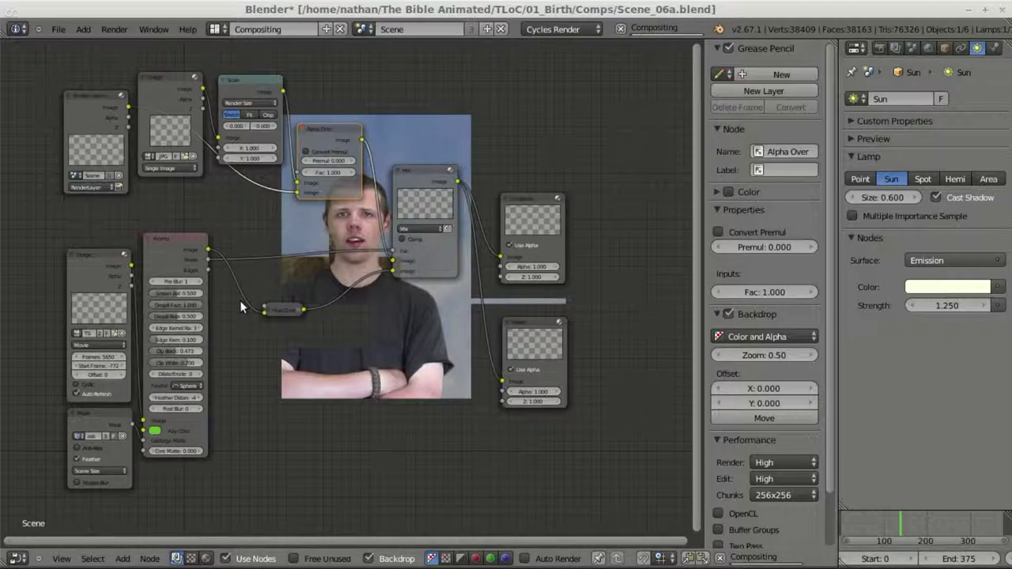
left_click_drag(159, 333, 189, 307)
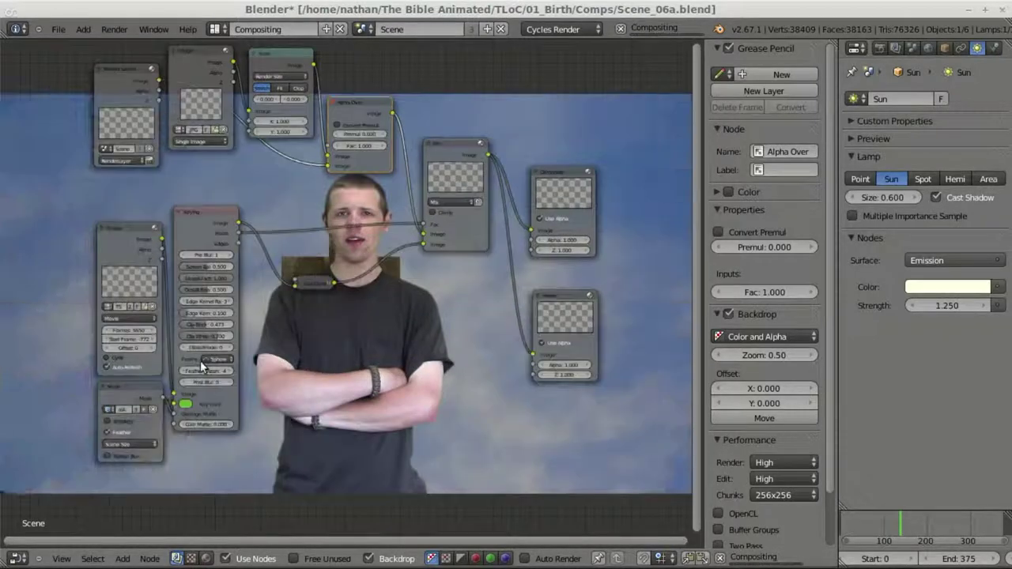
scroll(201, 360, "up", 3)
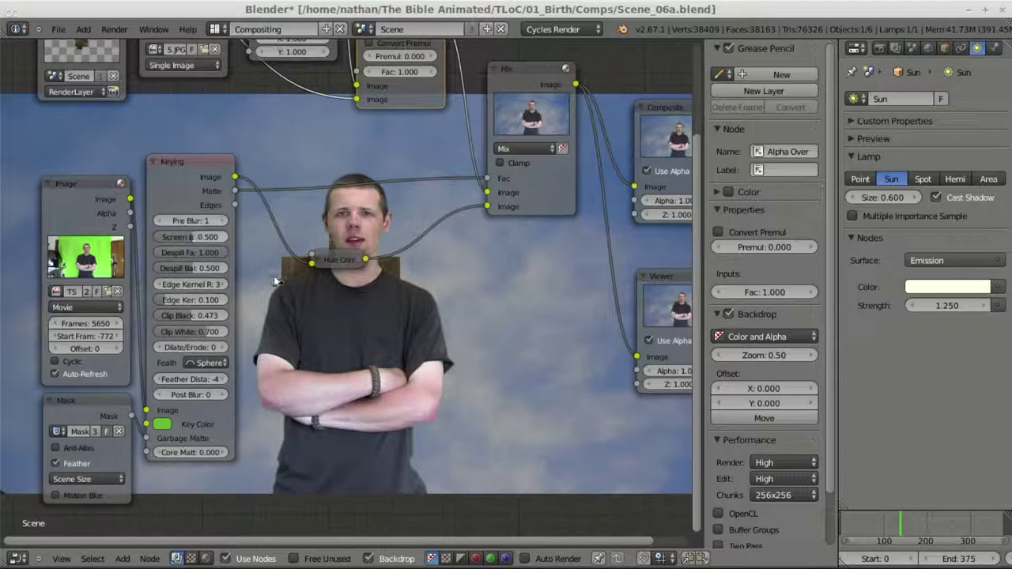
left_click_drag(440, 246, 390, 386)
left_click_drag(434, 158, 542, 130)
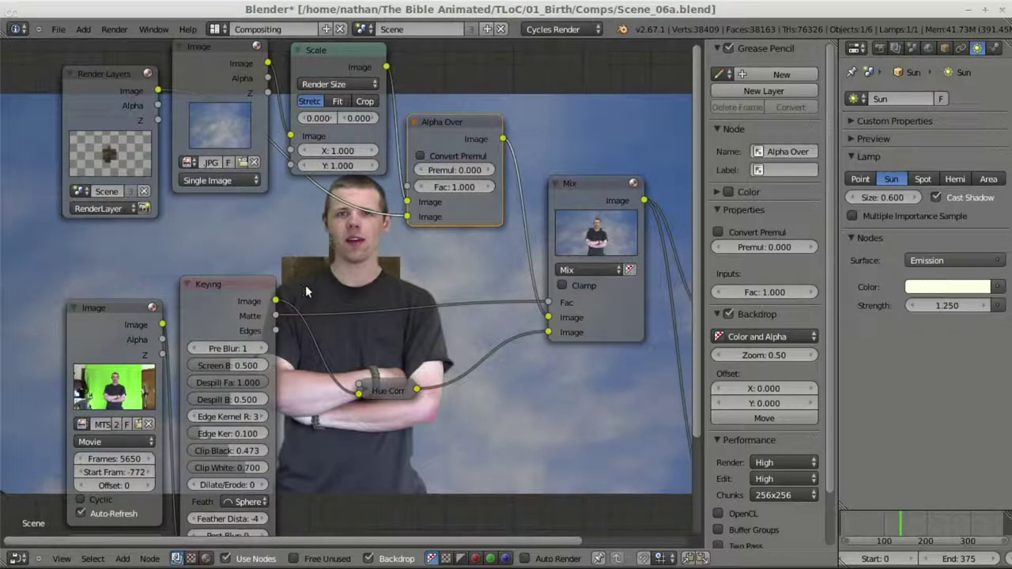
left_click_drag(552, 329, 474, 265)
left_click_drag(526, 162, 370, 155)
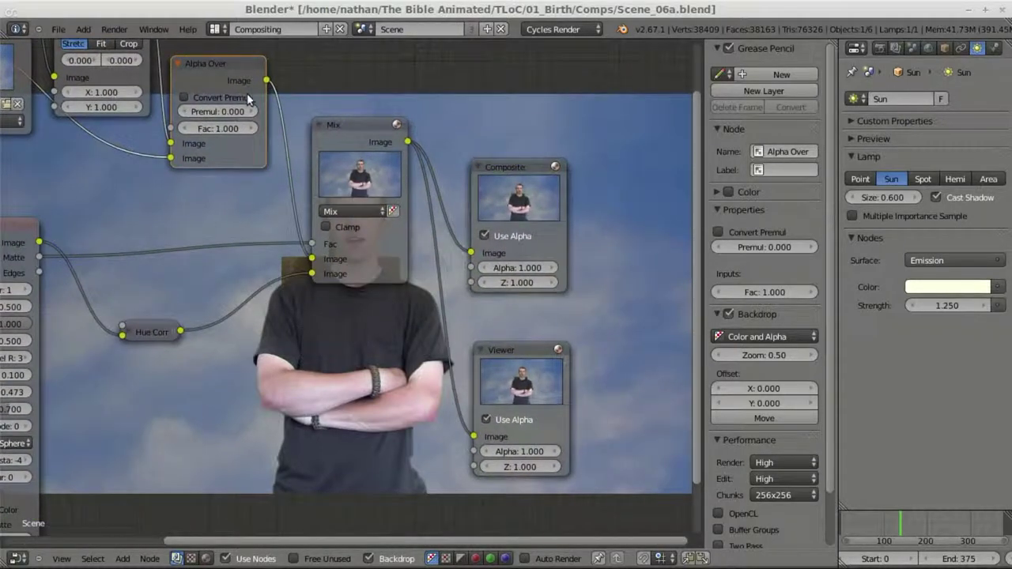
left_click(215, 29)
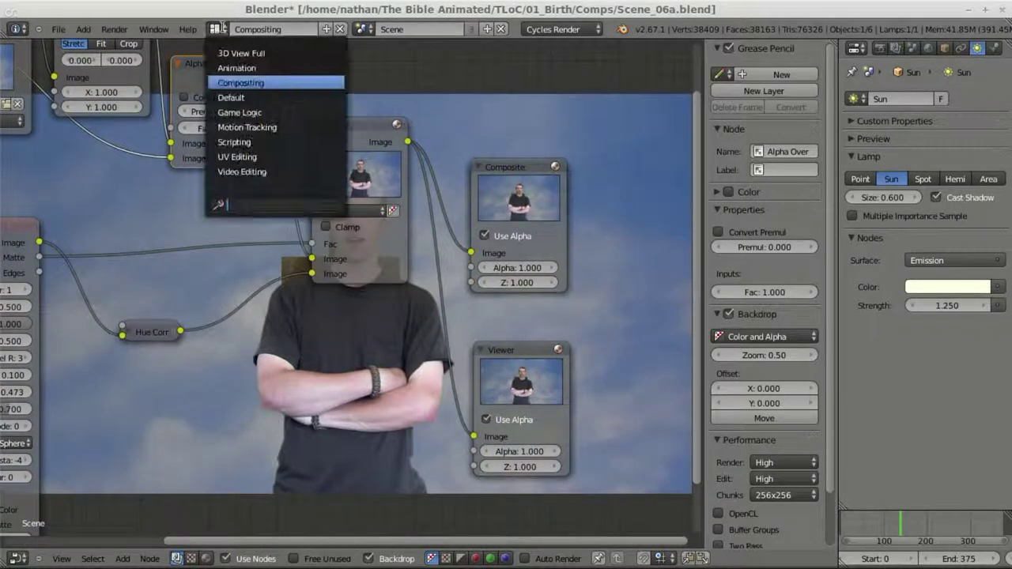
- In the Default layout, orbit around the stone wall, select Body, and view through the camera
left_click(240, 97)
left_click_drag(349, 292, 260, 293)
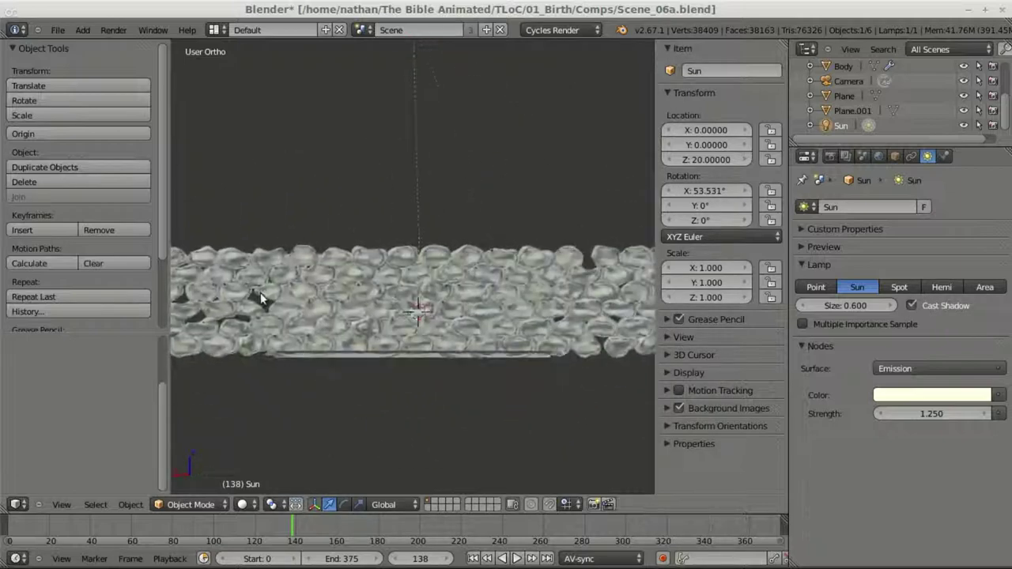
scroll(260, 292, "up", 6)
mouse_move(359, 339)
left_mouse_down()
mouse_move(614, 328)
mouse_move(664, 362)
mouse_move(450, 346)
mouse_move(547, 300)
mouse_move(387, 346)
mouse_move(366, 322)
left_mouse_up()
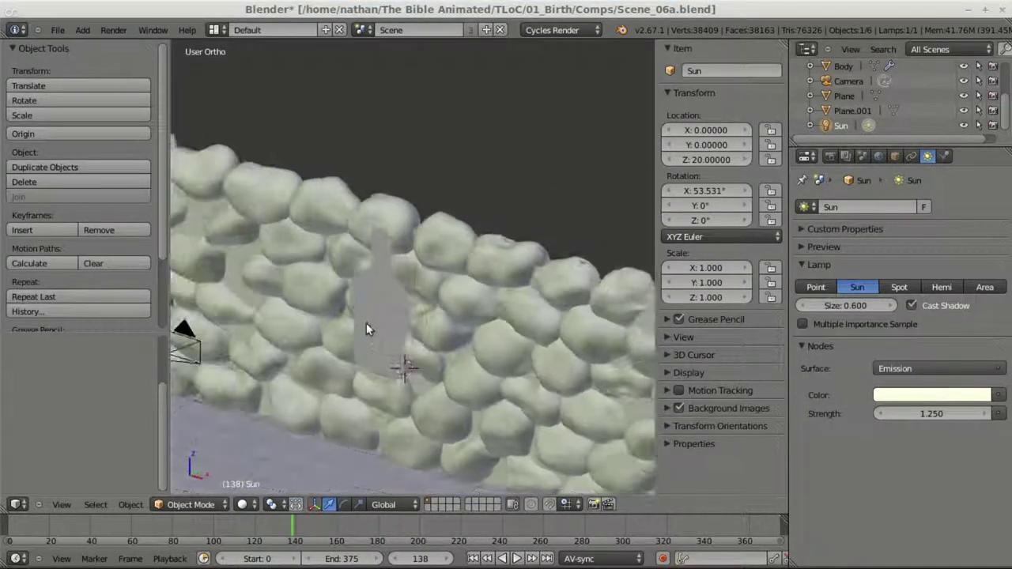
right_click(366, 323)
left_click_drag(472, 341, 450, 350)
left_click_drag(399, 315, 406, 285)
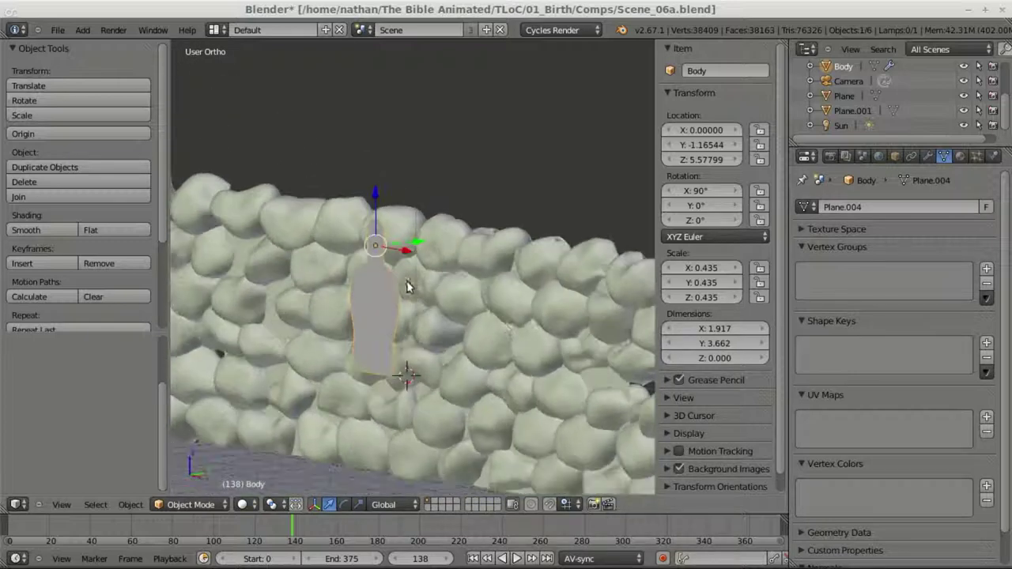
key("KP_0")
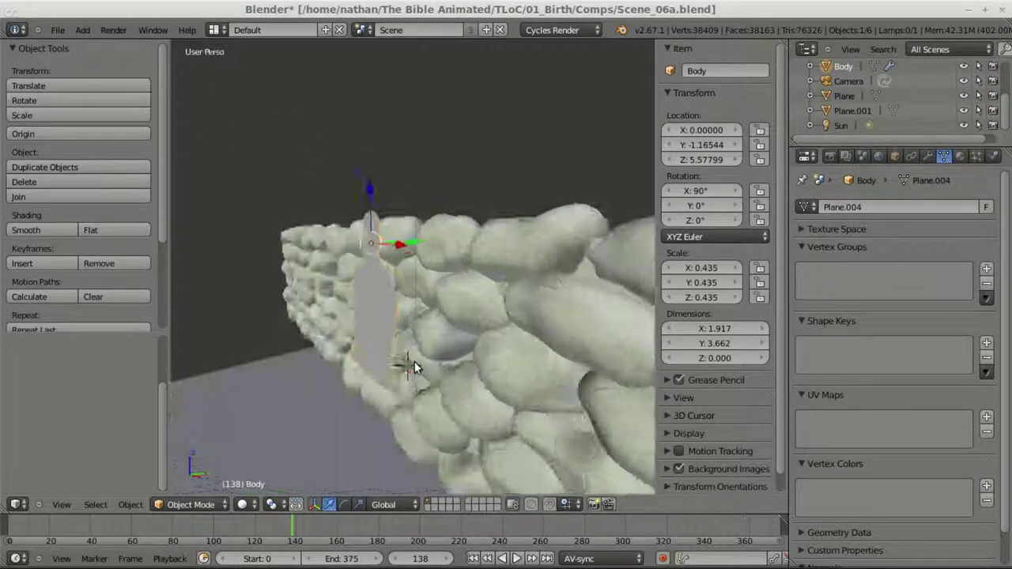
- Orbit over the wall and floor for a higher view, then return to the camera view
left_click_drag(513, 200, 441, 267)
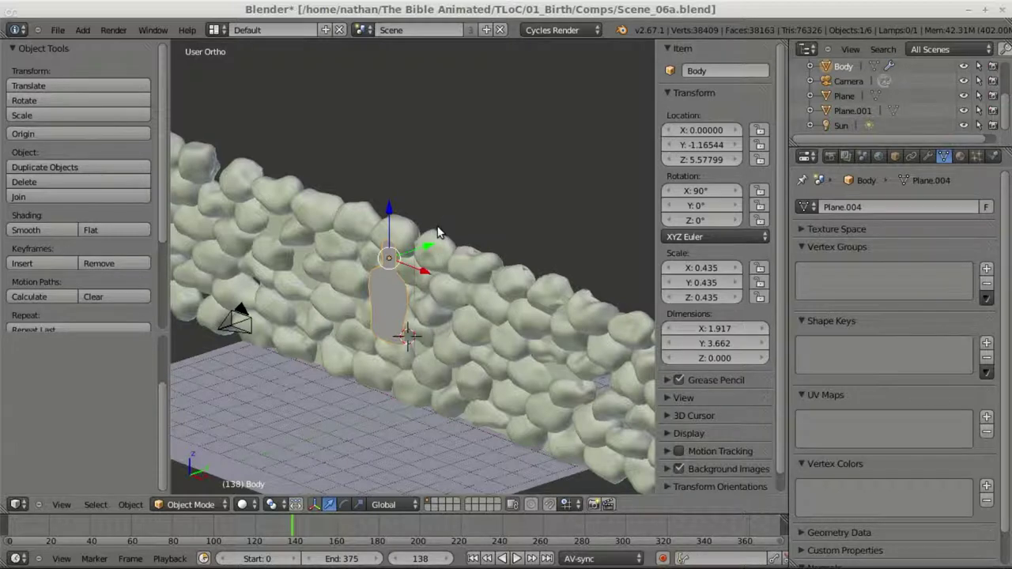
left_click_drag(452, 252, 495, 242)
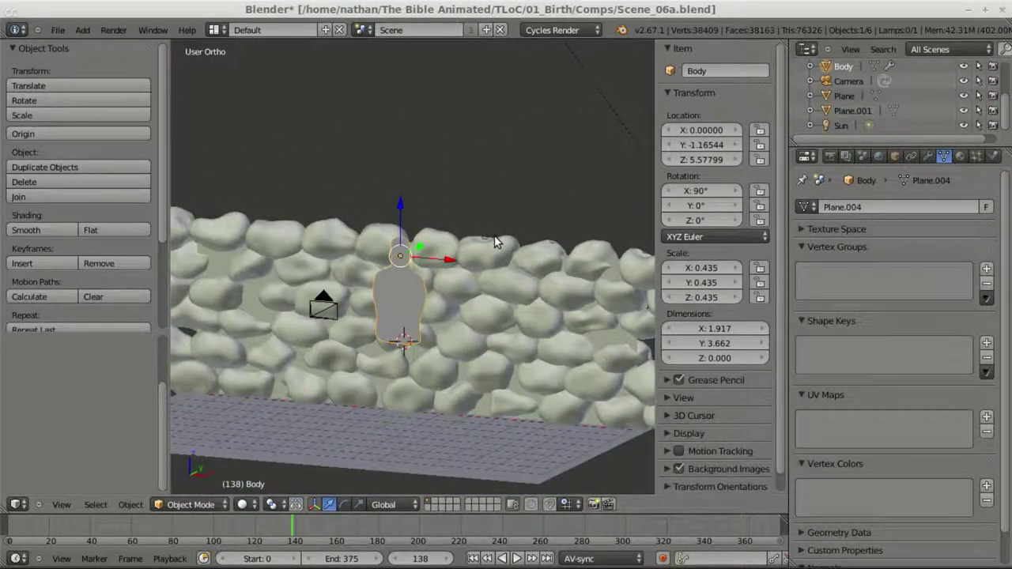
key("KP_0")
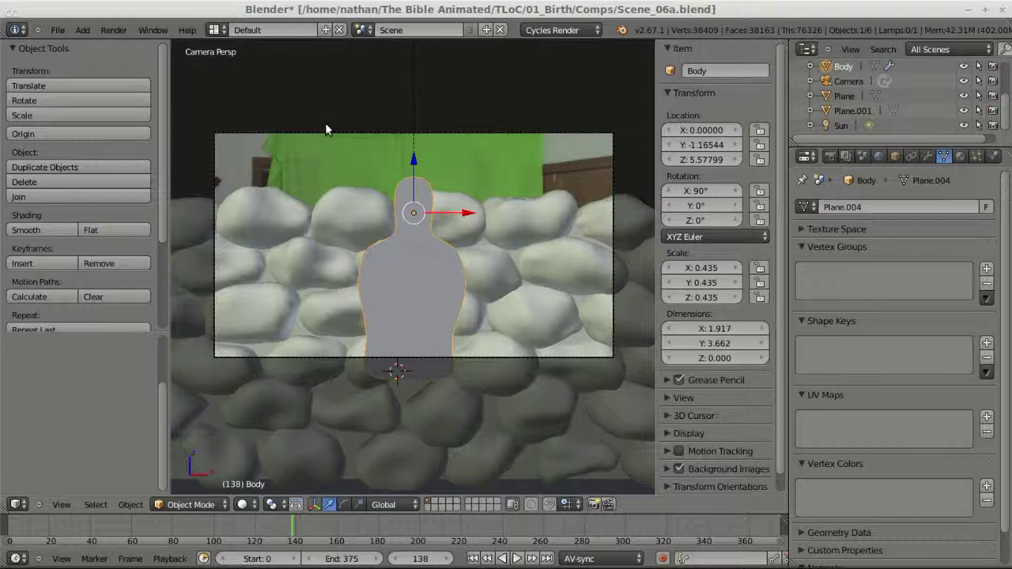
left_click(217, 30)
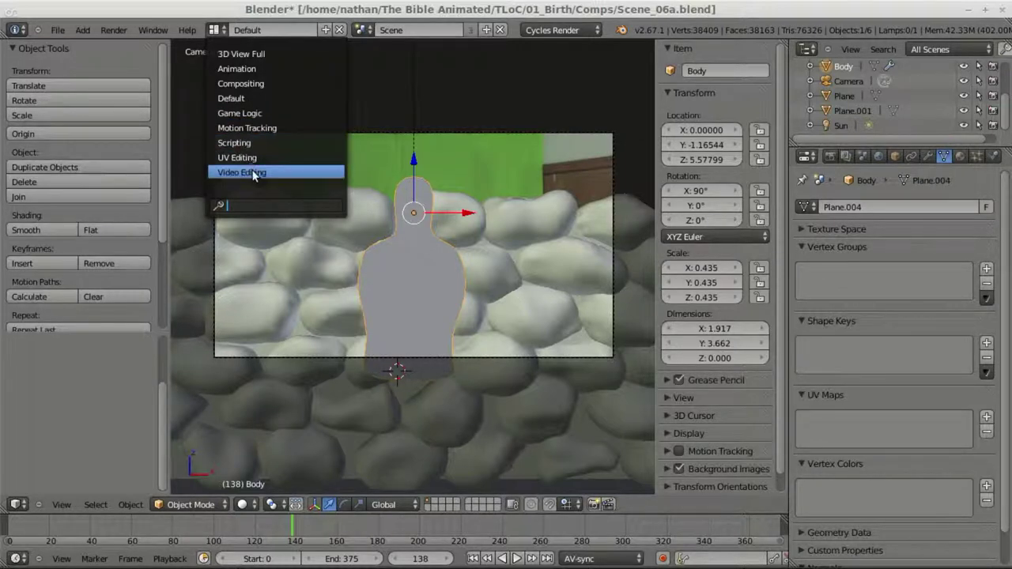
- Scrub the footage in Video Editing, then switch to Motion Tracking showing the MaskLayer outline
left_click(252, 172)
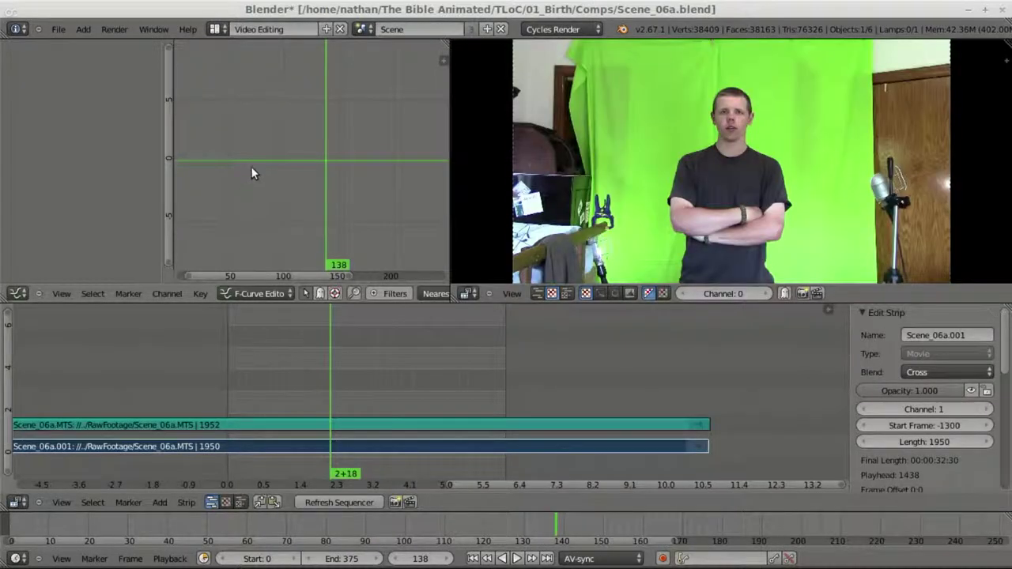
left_click_drag(229, 363, 355, 365)
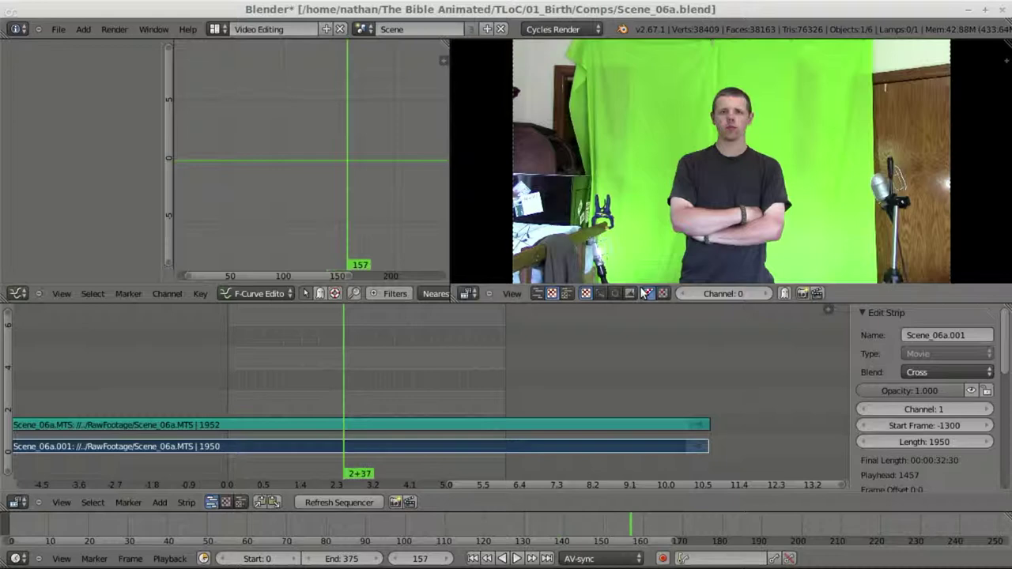
left_click(215, 30)
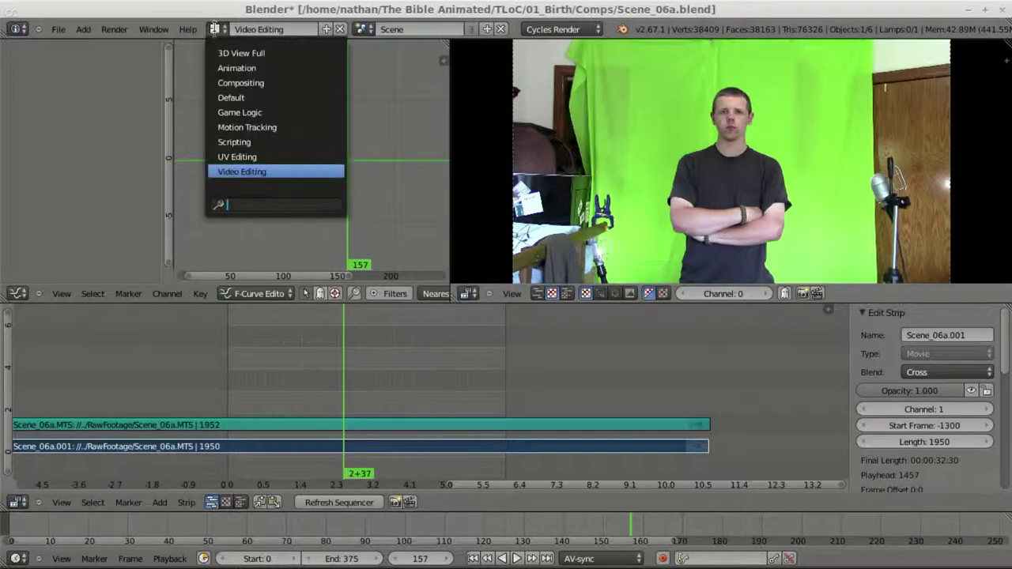
left_click(236, 128)
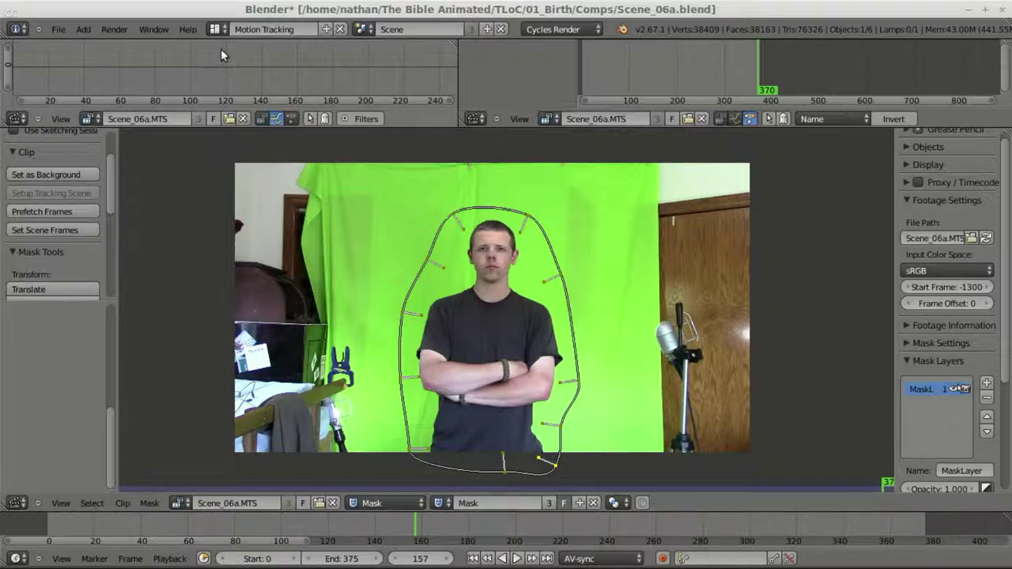
left_click(214, 28)
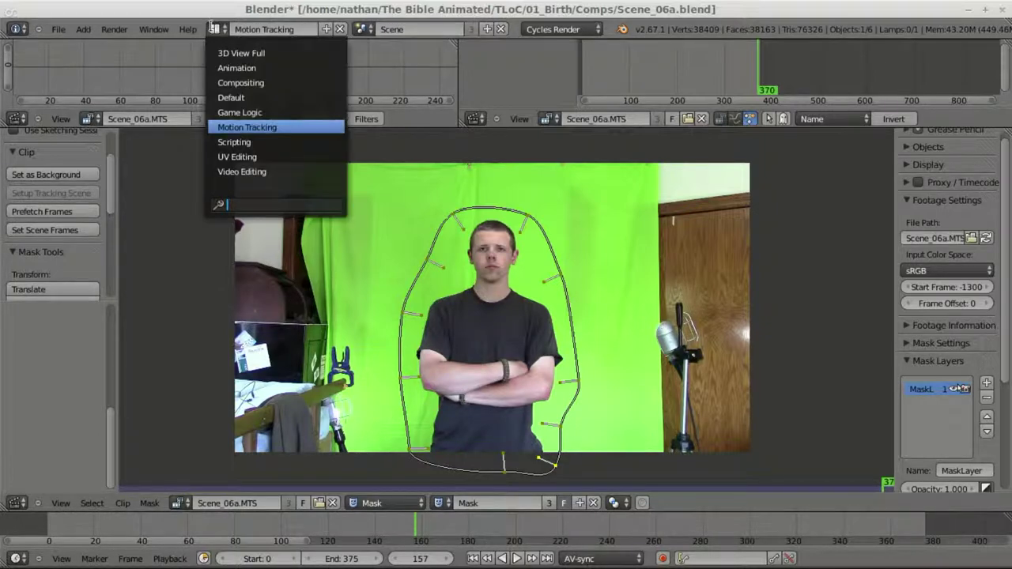
- Switch back to the Default layout and open the render engine dropdown
left_click(232, 98)
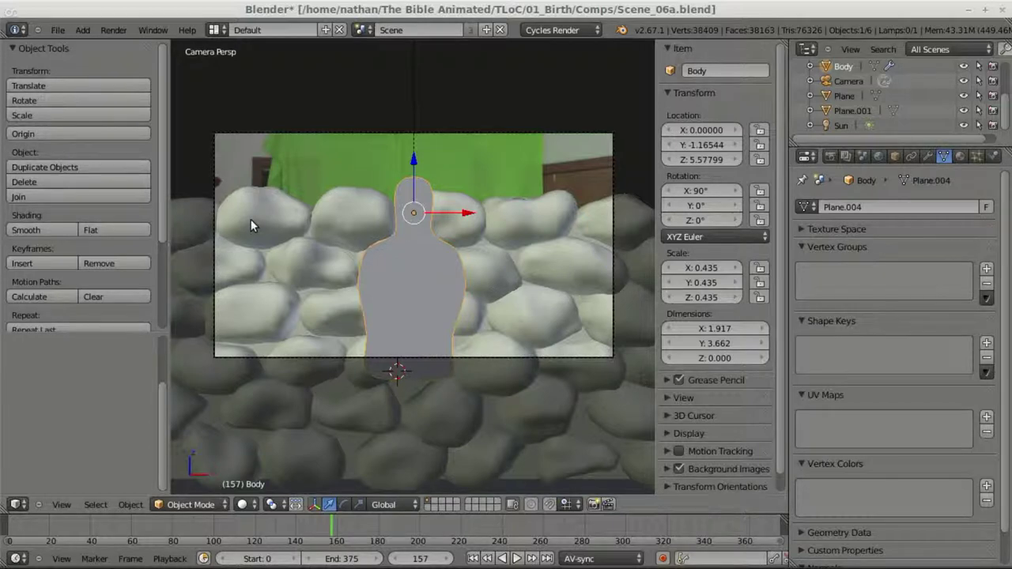
left_click(535, 30)
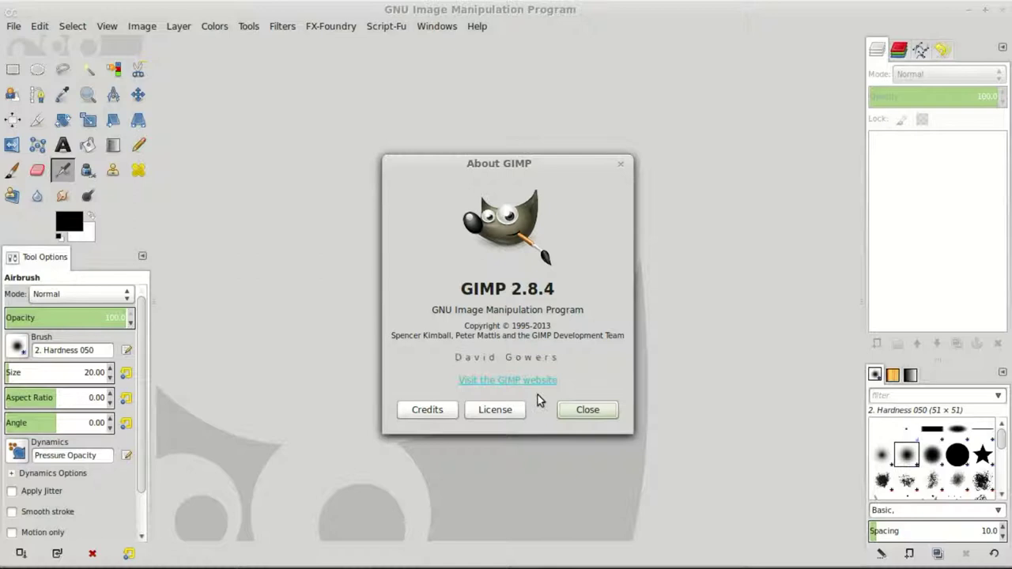
- Close the About GIMP window and create a new 1920×180 image
left_click(578, 411)
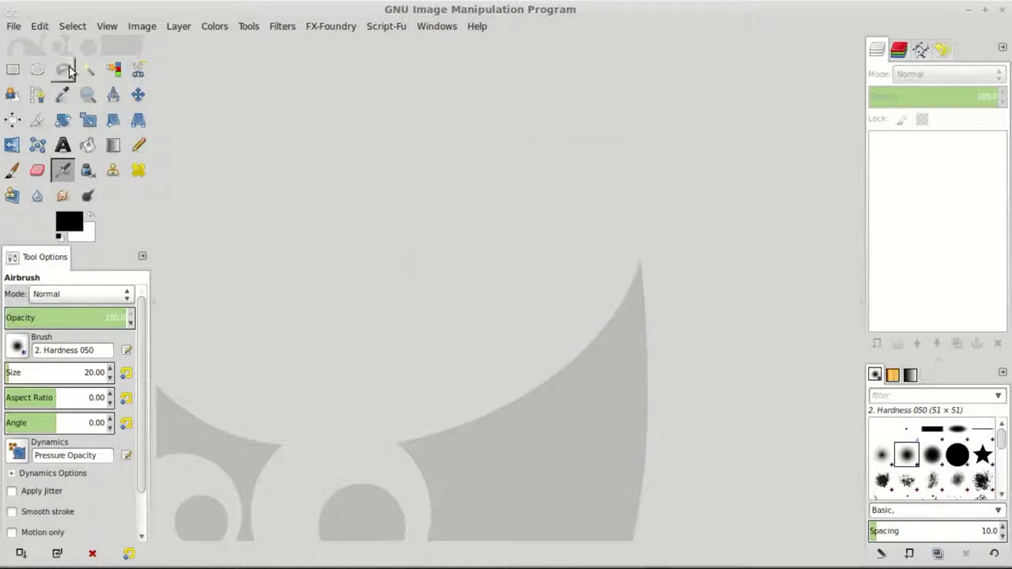
left_click(12, 27)
left_click(23, 42)
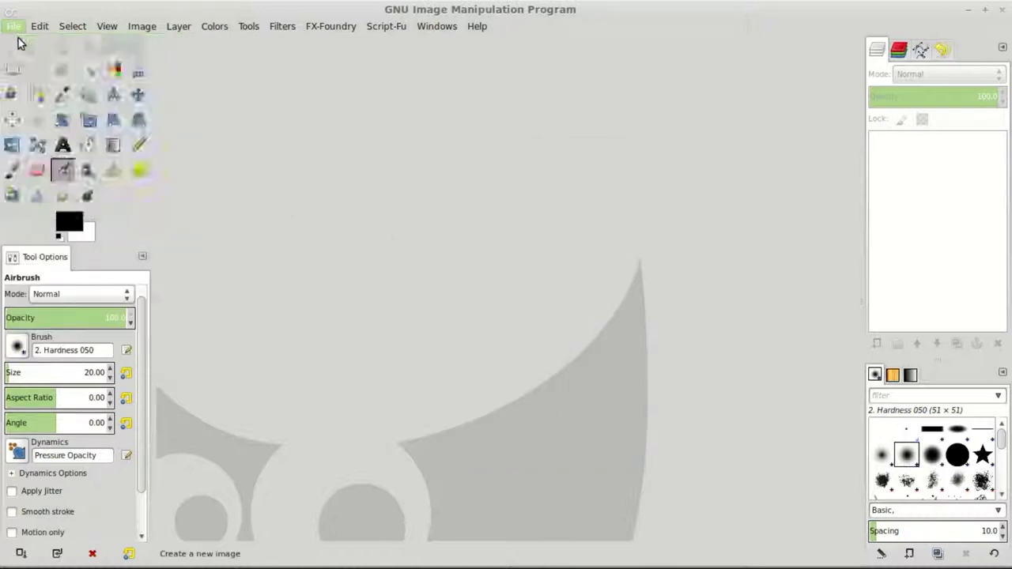
type("1920")
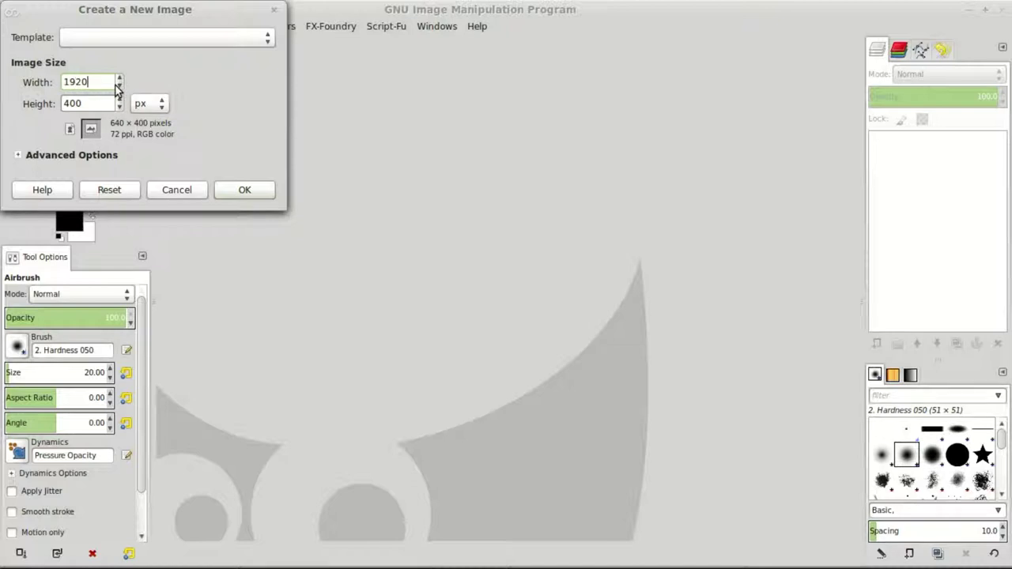
key("Tab")
type("180")
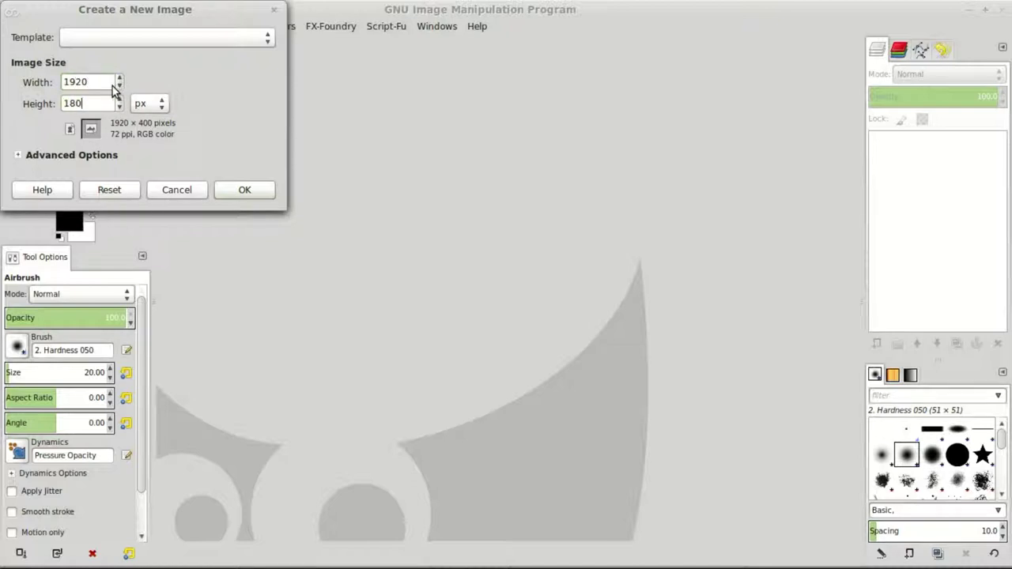
key("Return")
mouse_move(3, 4)
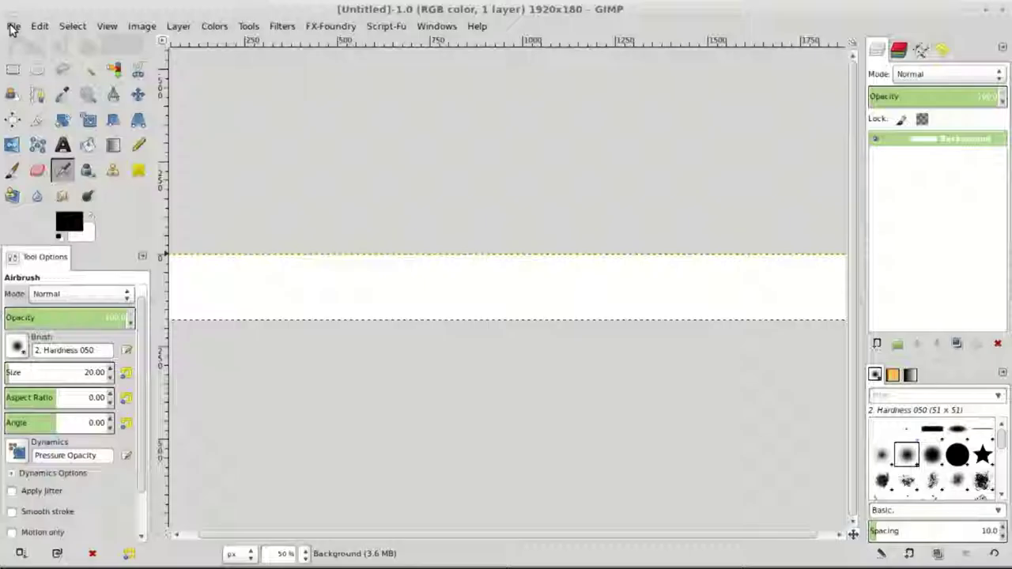
left_click(98, 178)
- Create another new image, correcting the height to make it 1920×1080
left_click(14, 26)
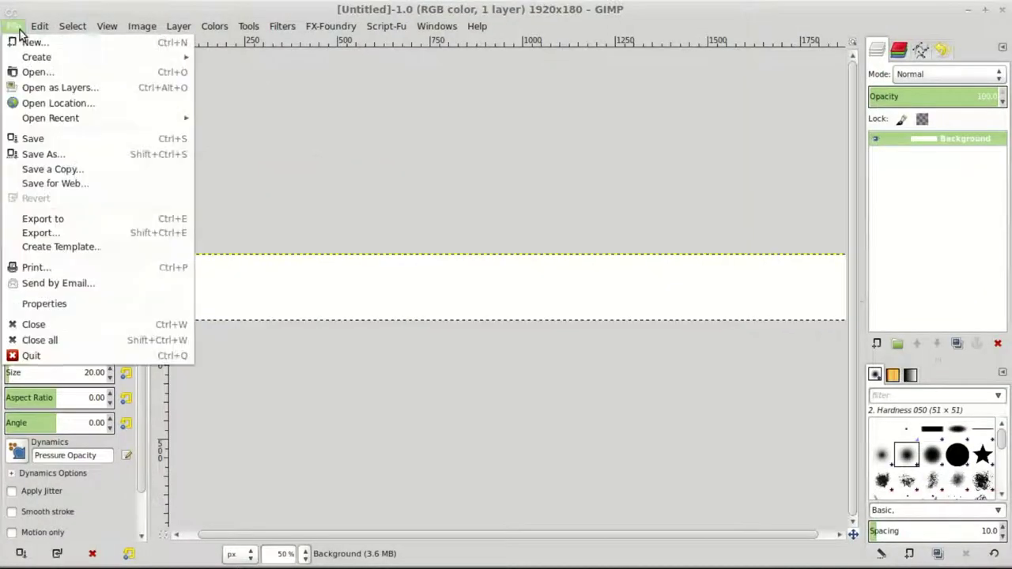
left_click(53, 42)
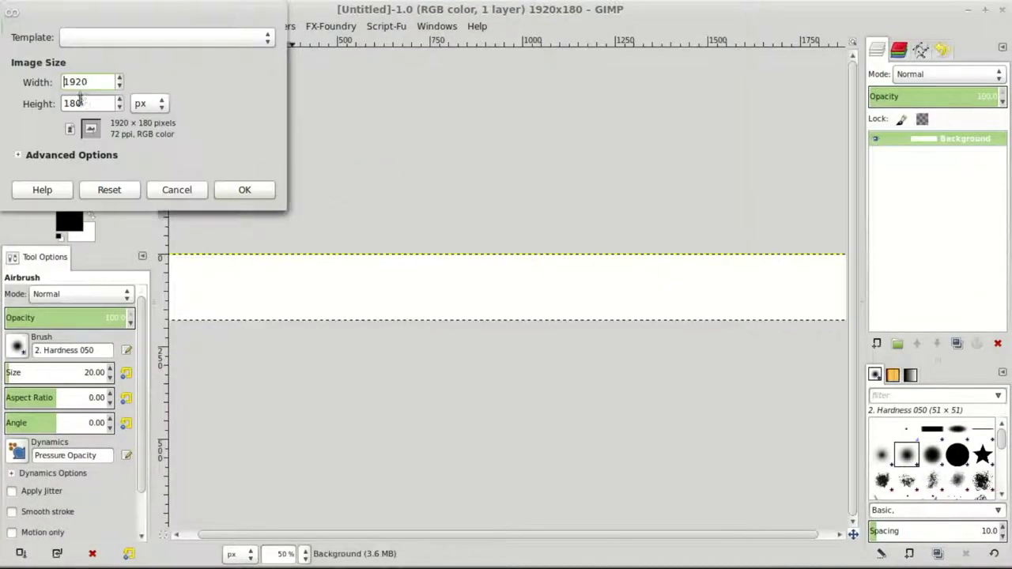
left_click(69, 102)
type("0")
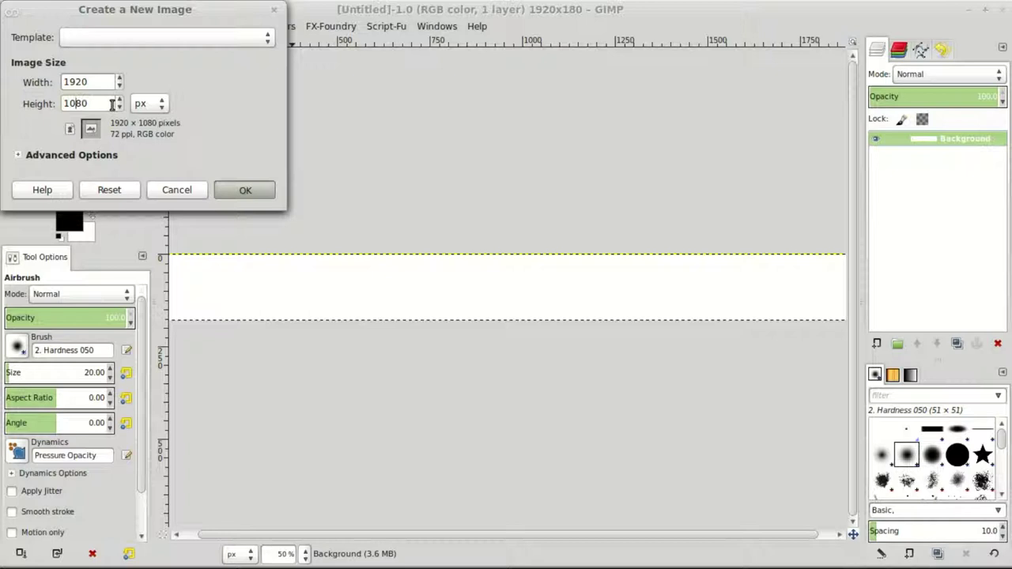
key("Return")
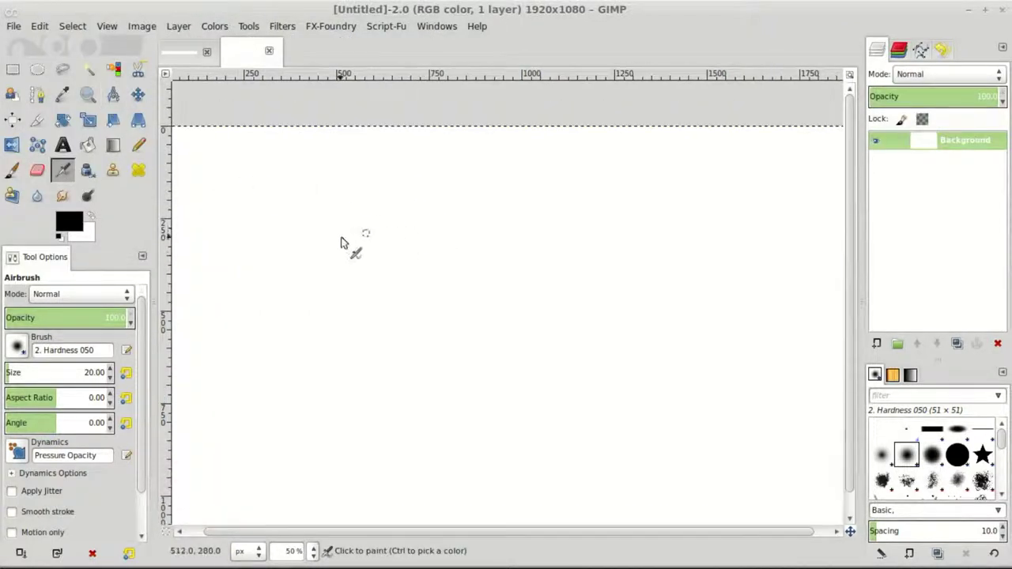
- Draw a grey airbrush stroke, a black pencil '3' and a long black paintbrush stroke, then close the 1920×180 image
mouse_move(341, 237)
left_mouse_down()
mouse_move(492, 187)
mouse_move(368, 363)
mouse_move(550, 332)
mouse_move(591, 373)
left_mouse_up()
left_click(139, 145)
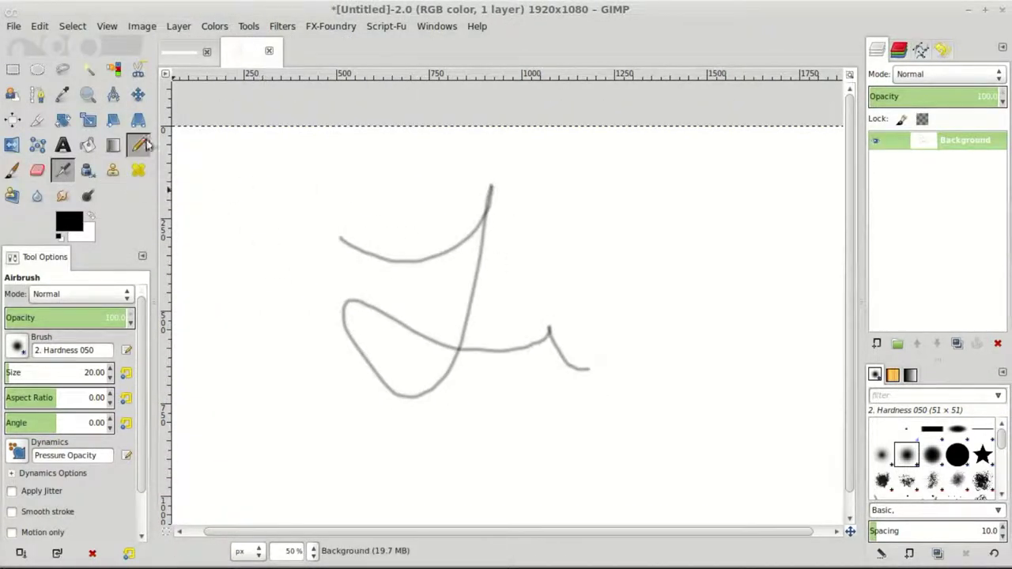
mouse_move(267, 200)
left_mouse_down()
mouse_move(388, 187)
mouse_move(332, 288)
left_mouse_up()
left_click(12, 170)
mouse_move(207, 250)
left_mouse_down()
mouse_move(320, 339)
mouse_move(607, 376)
left_mouse_up()
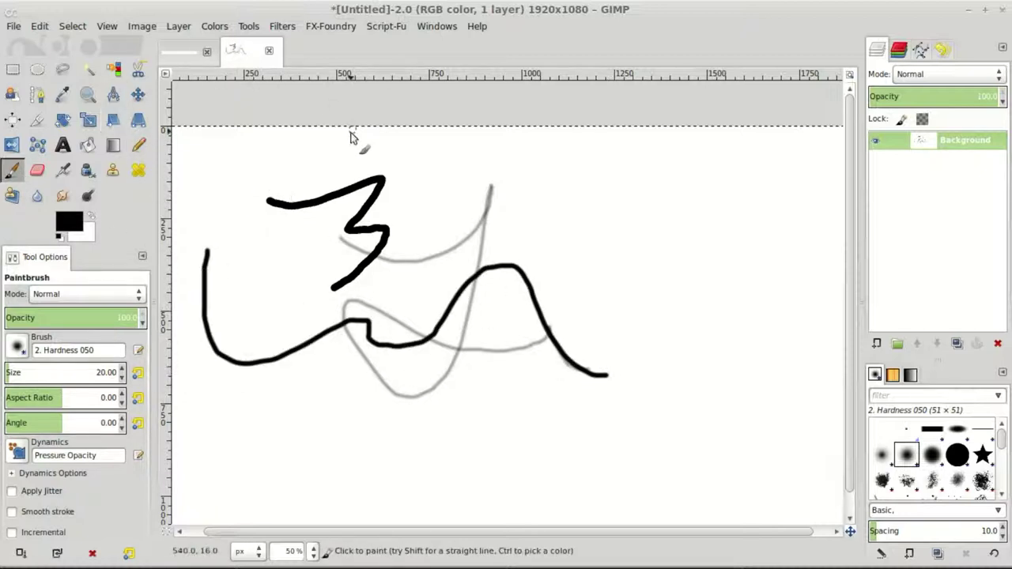
left_click(209, 53)
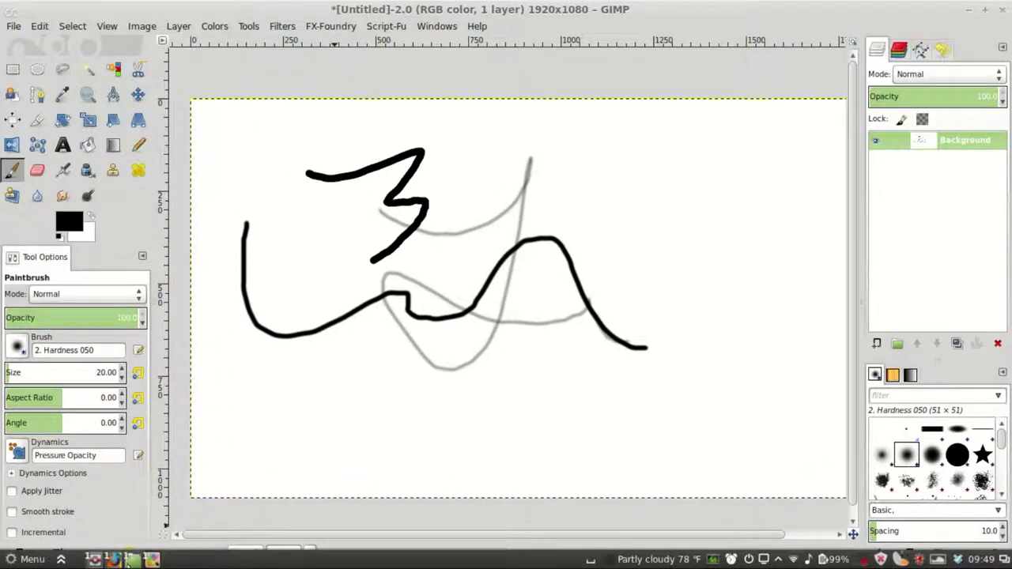
- In the file manager, go through The Bible Animated and TLoC into 01_Birth's Textures folder
left_click(128, 563)
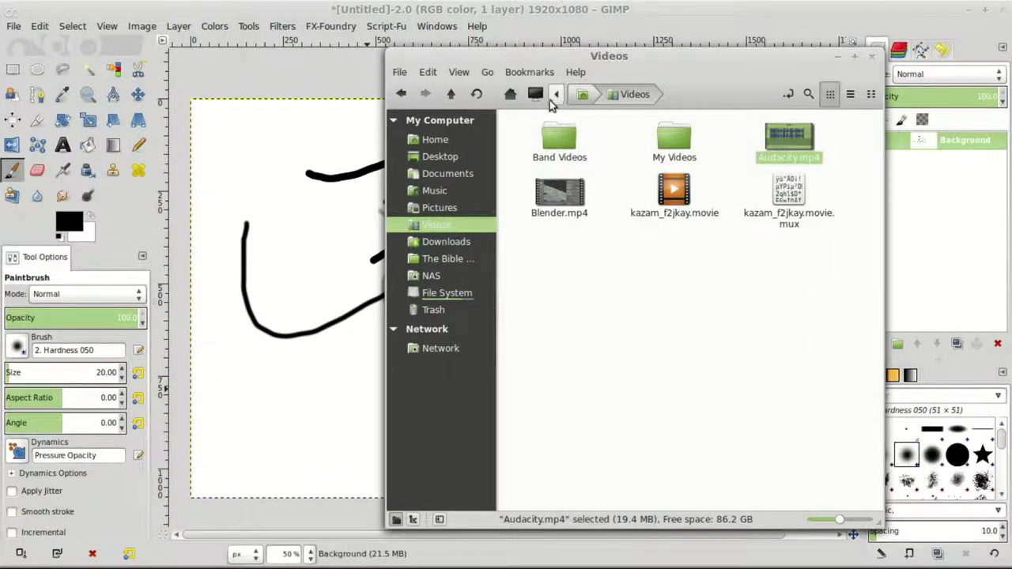
left_click(437, 257)
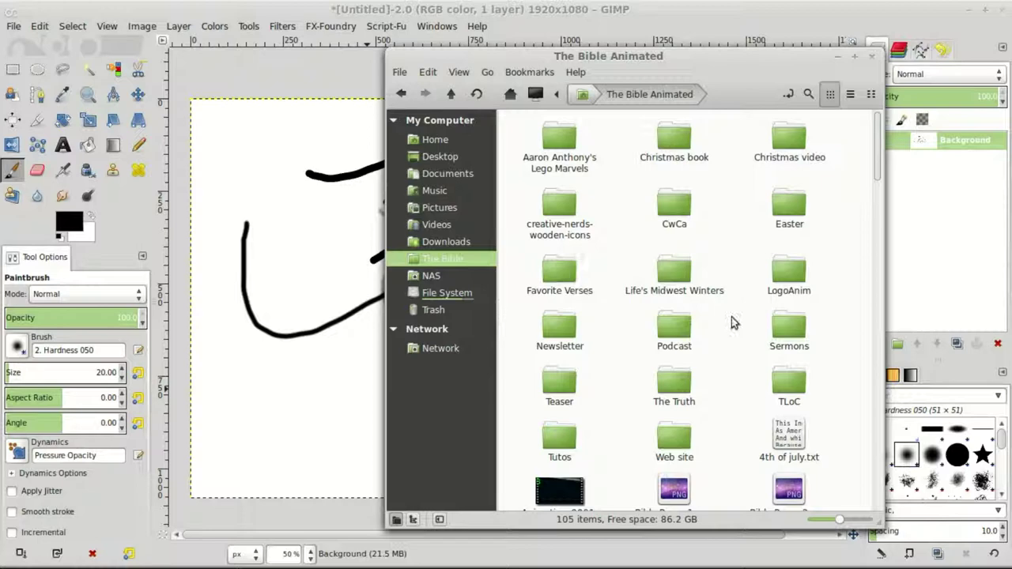
double_click(792, 387)
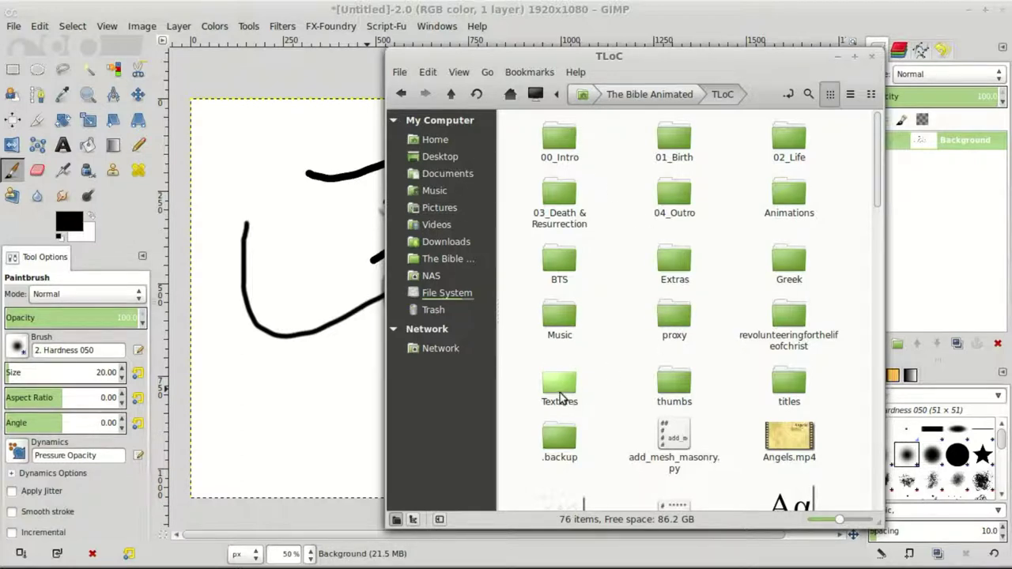
double_click(787, 257)
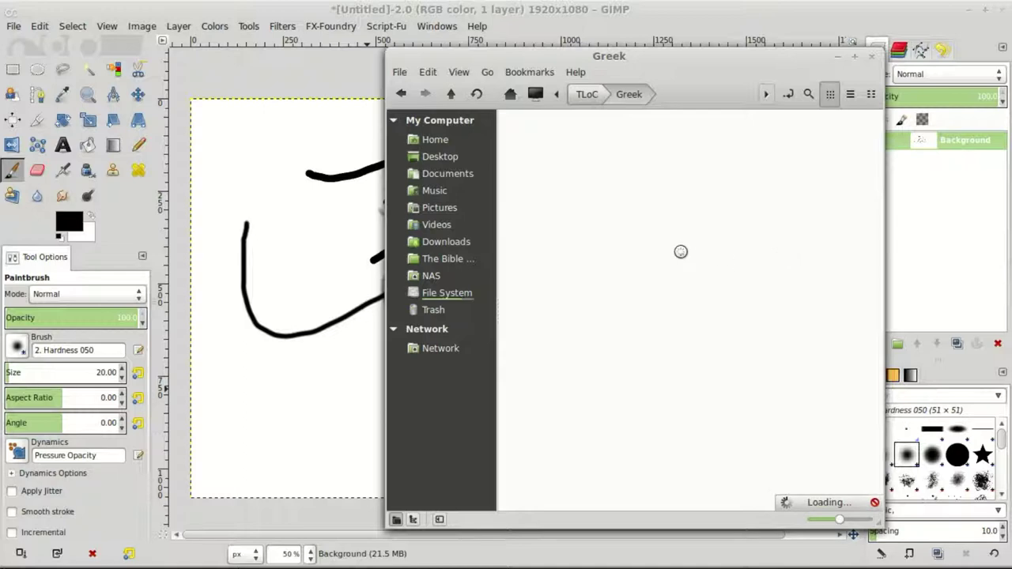
left_click(586, 94)
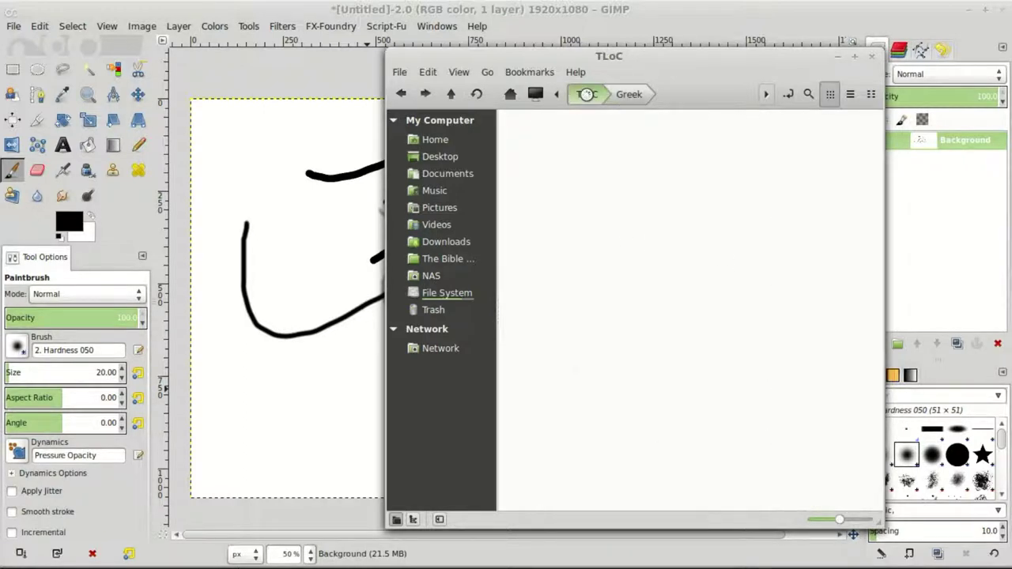
double_click(673, 141)
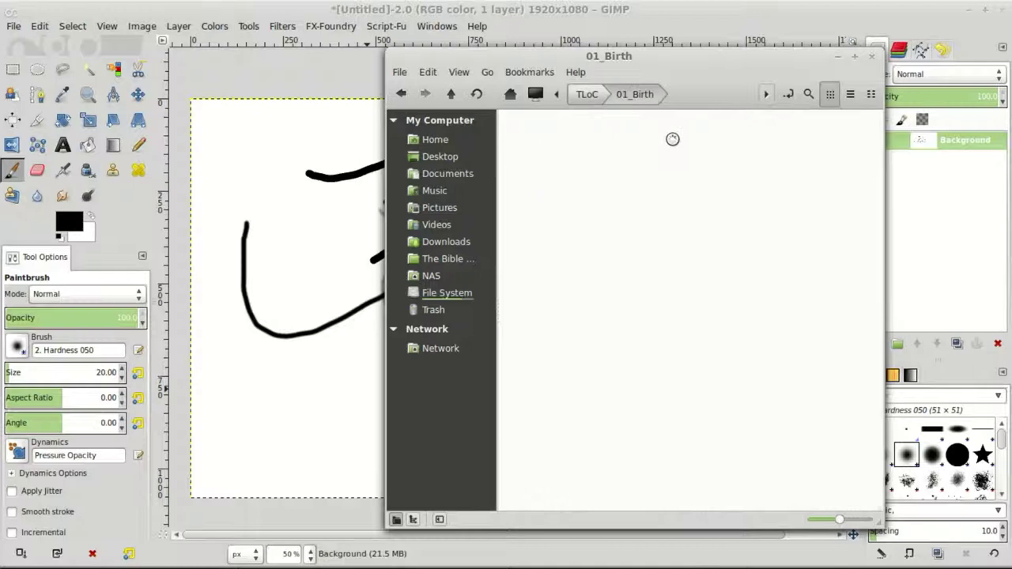
double_click(690, 249)
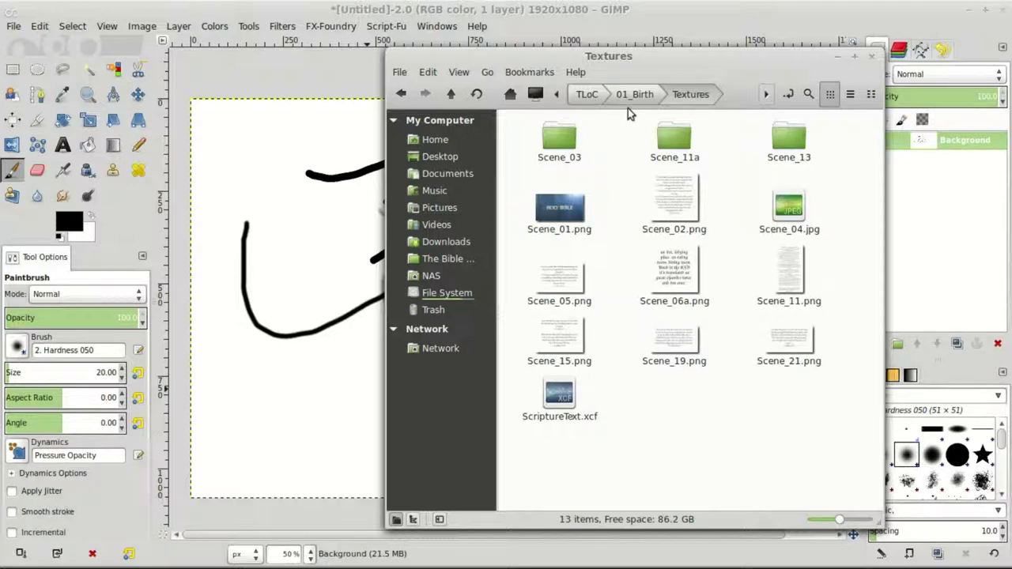
- Look inside Scene_13, Scene_11a and Scene_03, return to 01_Birth, and bring GIMP forward
double_click(781, 140)
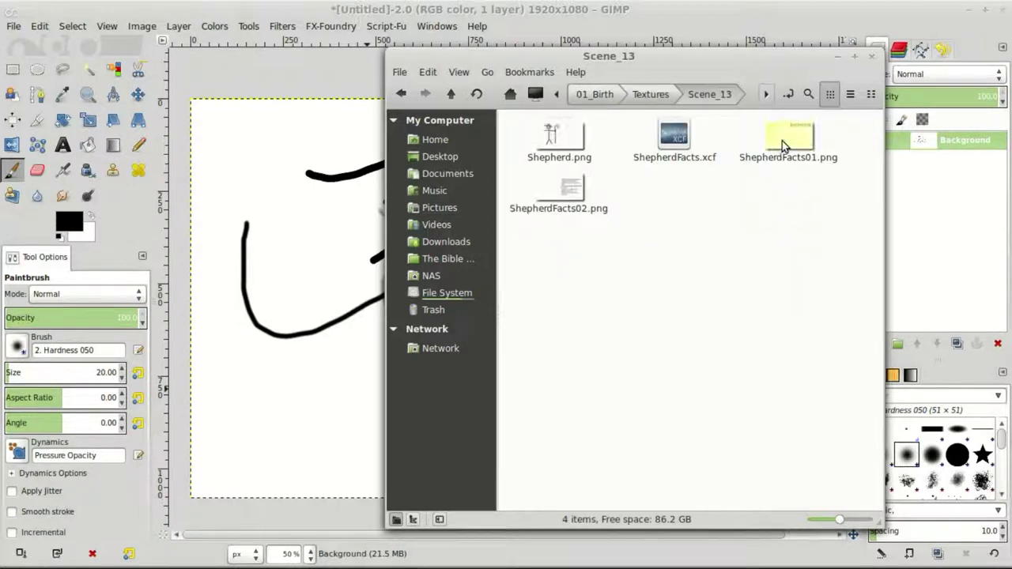
left_click(642, 94)
double_click(672, 138)
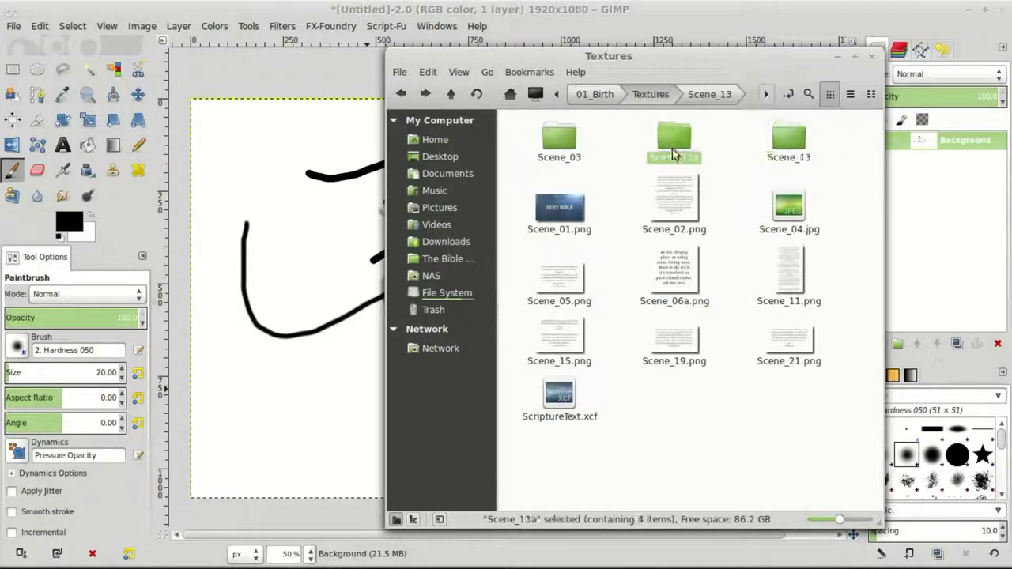
left_click(599, 94)
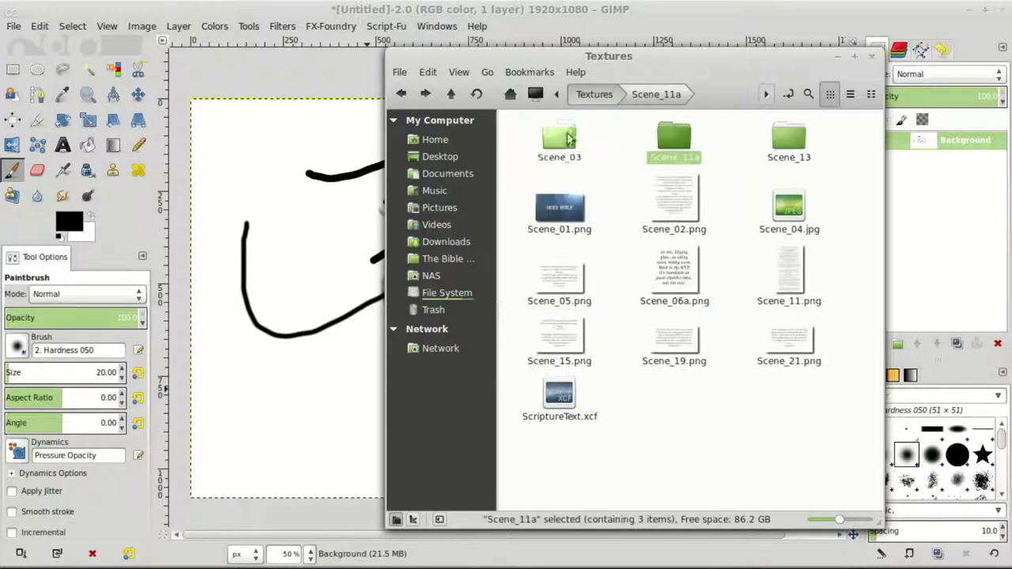
double_click(562, 138)
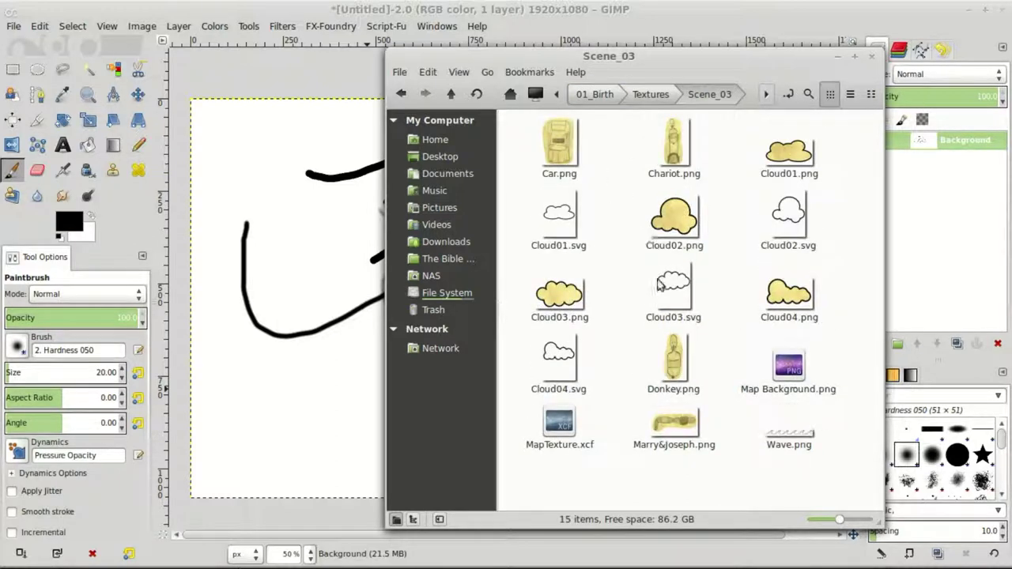
left_click(653, 95)
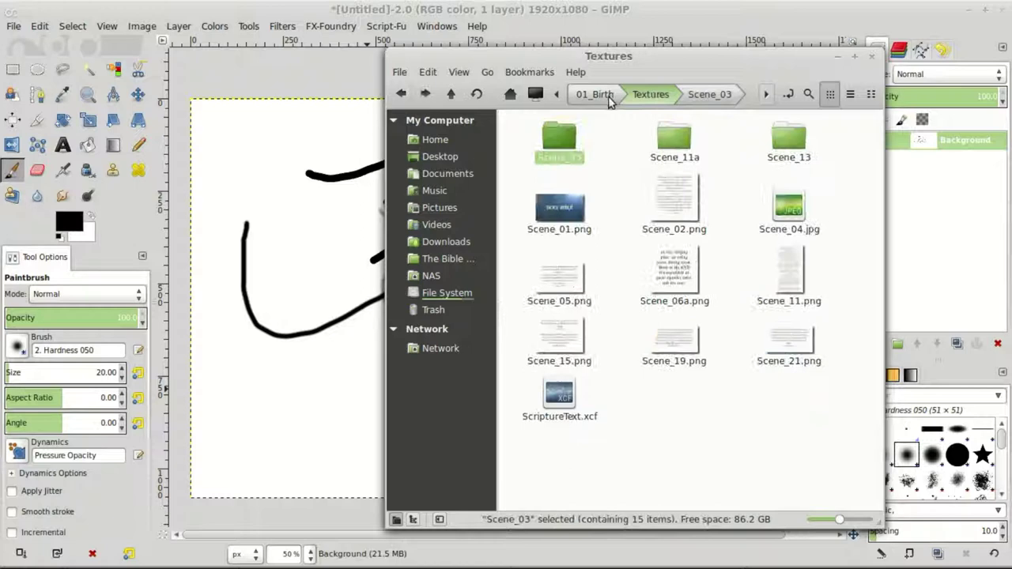
left_click(594, 94)
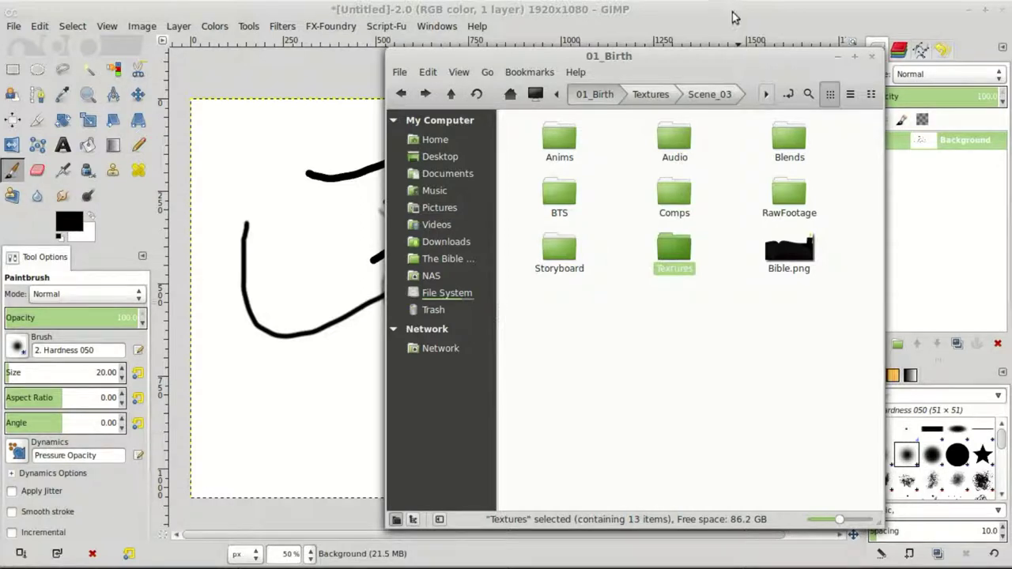
left_click(672, 17)
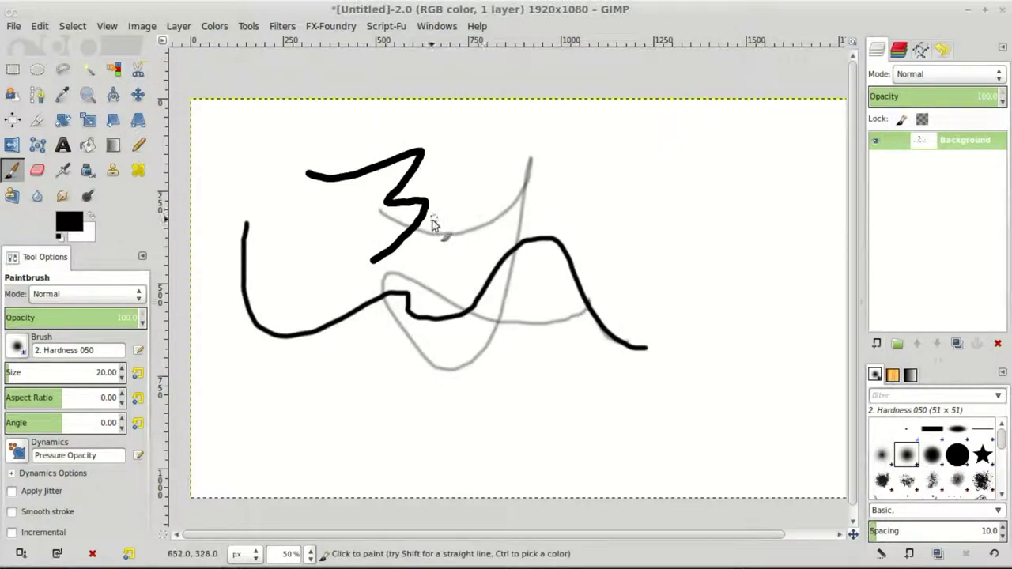
- Dismiss GIMP's File menu, raise the file manager, open the TLoC folder and scroll to pc300047web.JPG
left_click(13, 26)
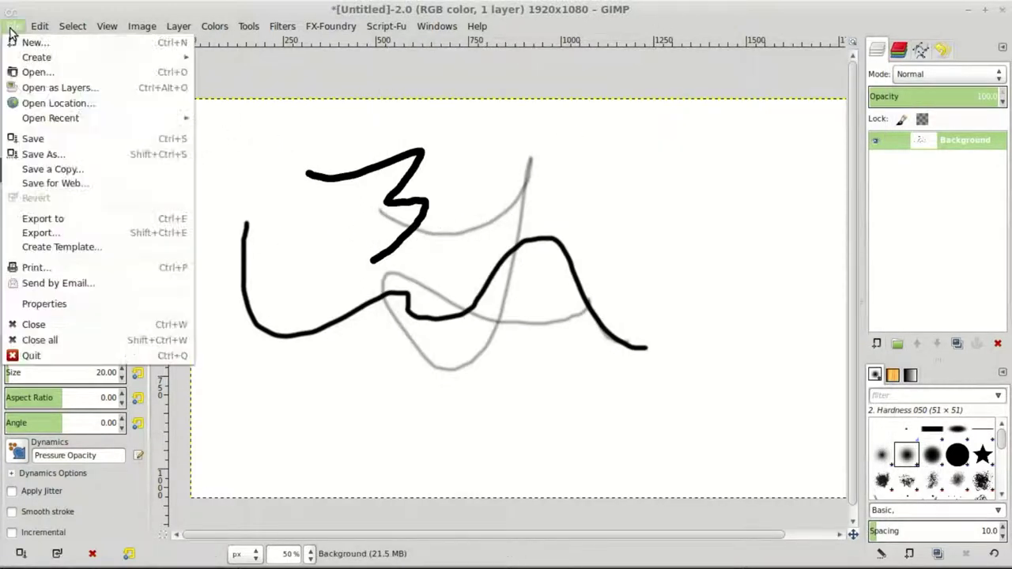
left_click(296, 182)
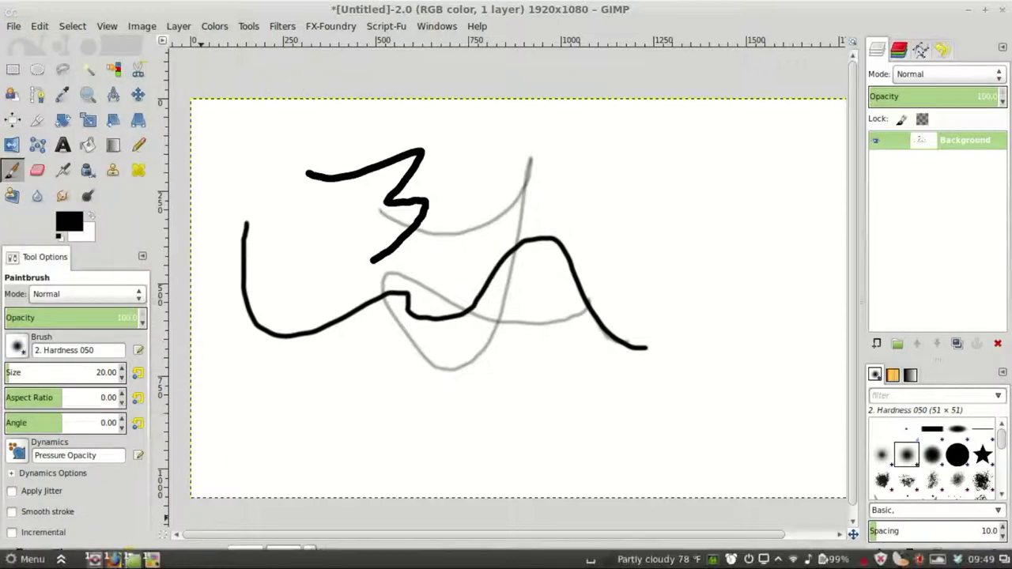
left_click(134, 559)
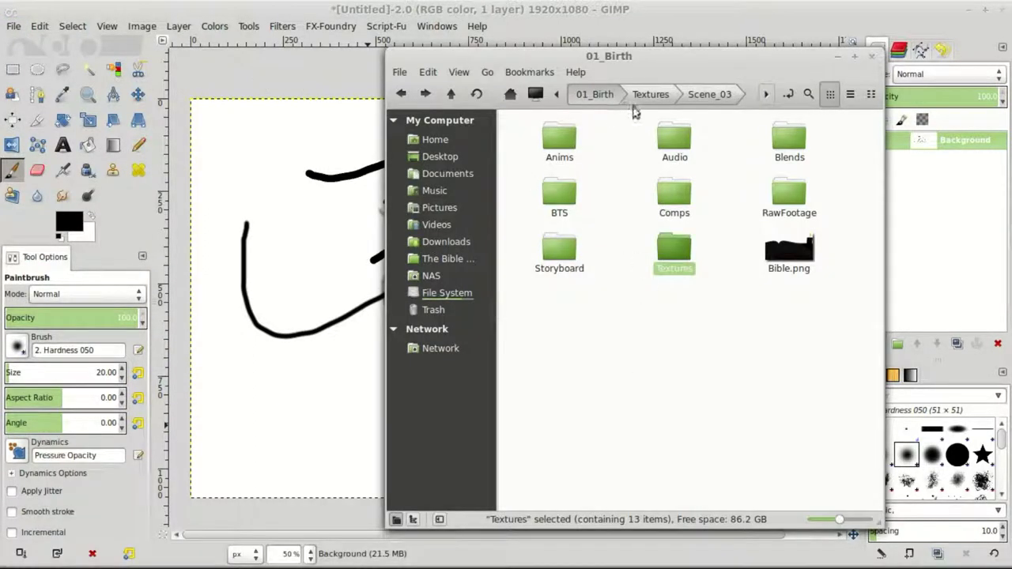
left_click(556, 94)
left_click(593, 94)
scroll(671, 261, "down", 9)
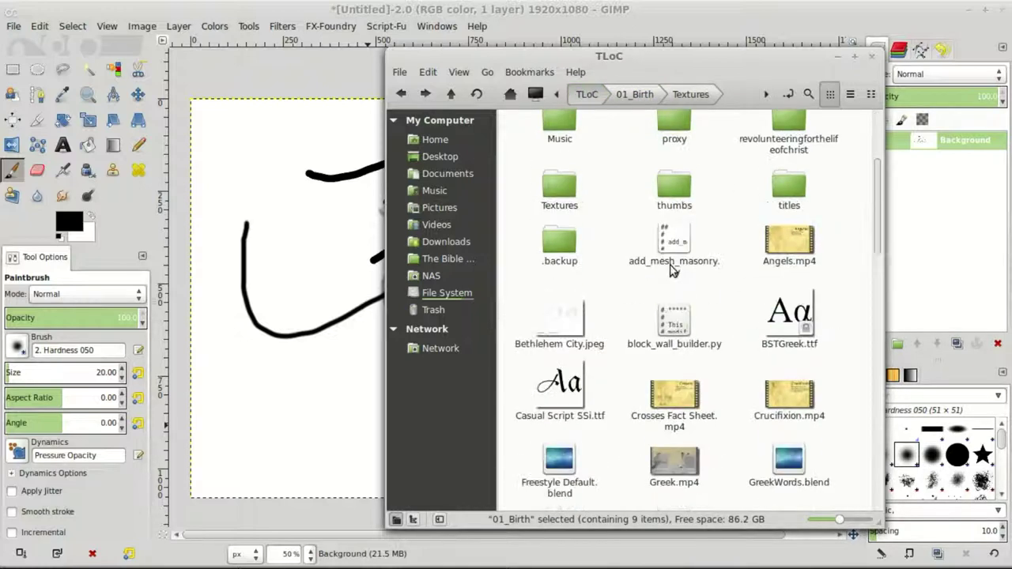
scroll(731, 304, "down", 5)
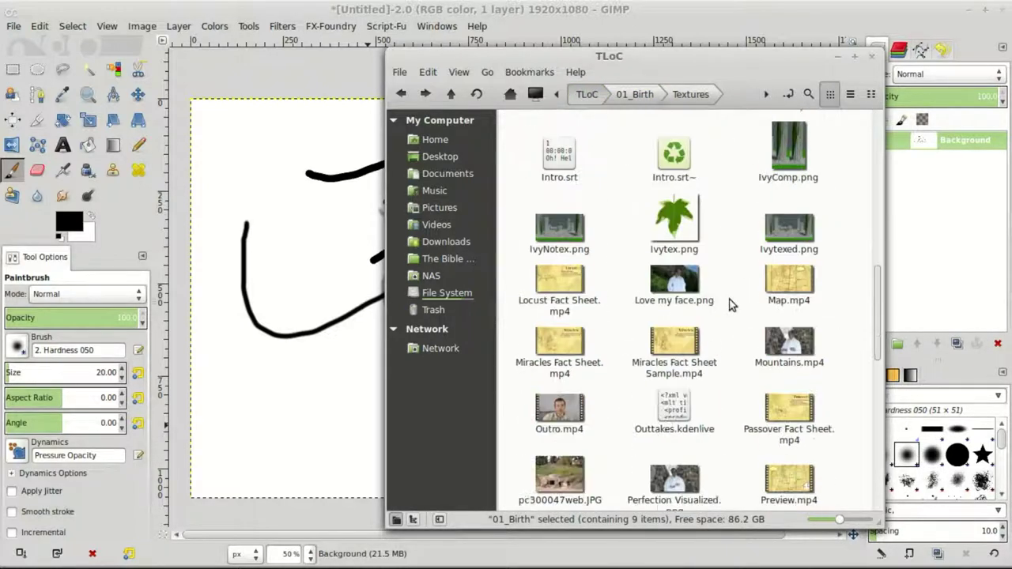
scroll(731, 305, "down", 2)
scroll(732, 303, "down", 1)
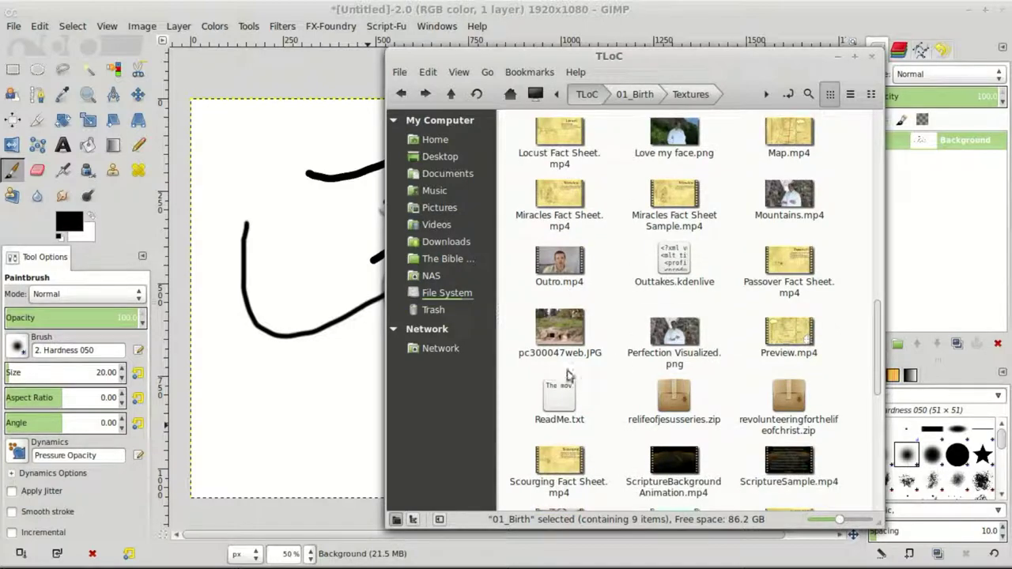
- Drop pc300047web.JPG onto the GIMP canvas as a new layer, then raise the file manager again
left_click_drag(560, 331, 307, 175)
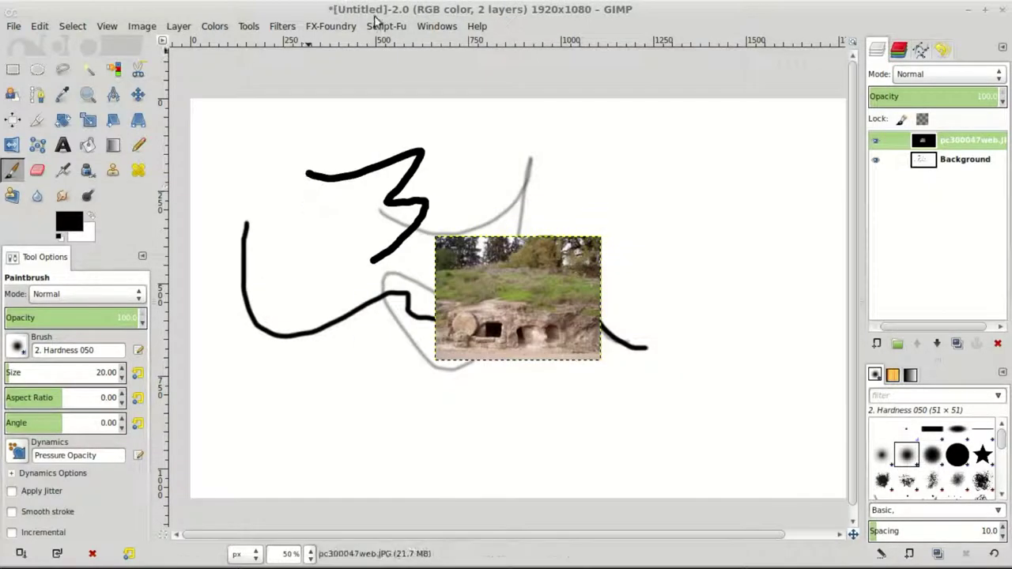
scroll(565, 290, "up", 4)
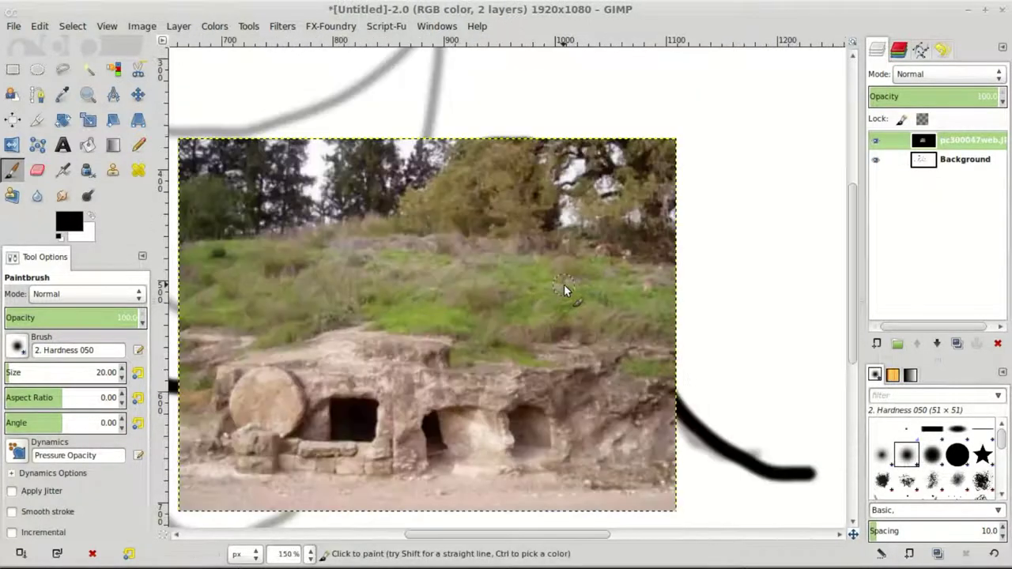
scroll(506, 252, "down", 1)
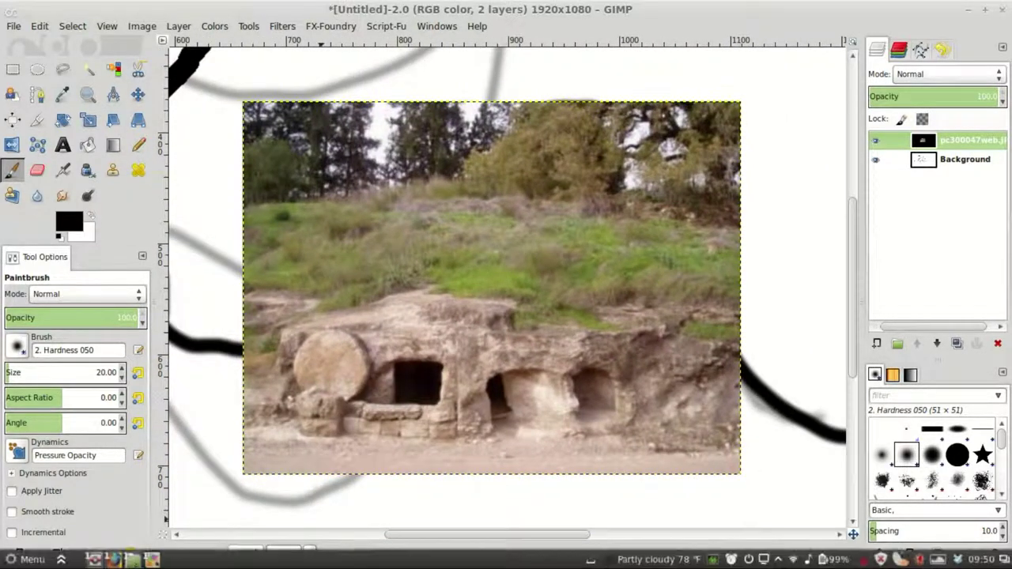
mouse_move(132, 560)
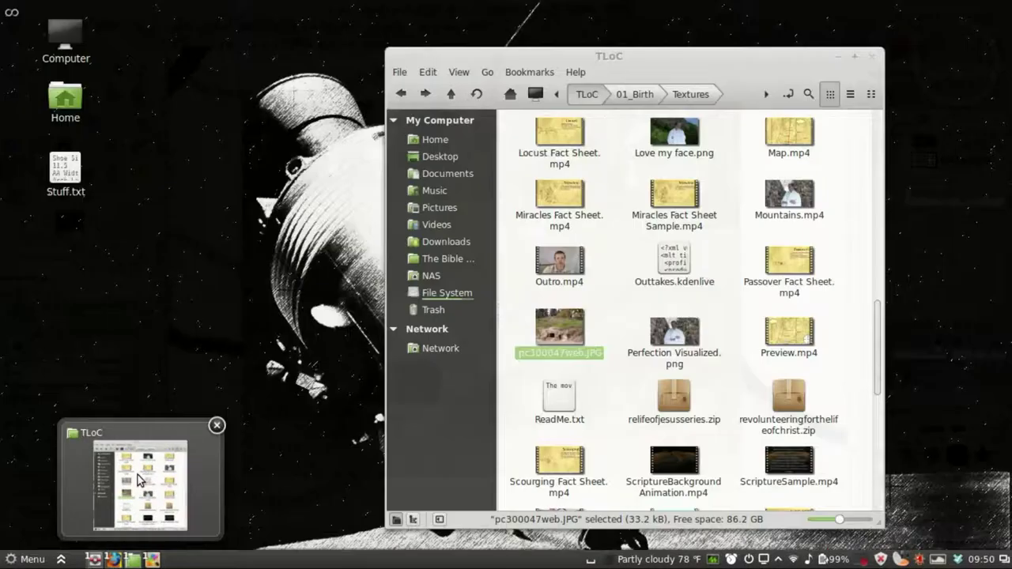
left_click(138, 482)
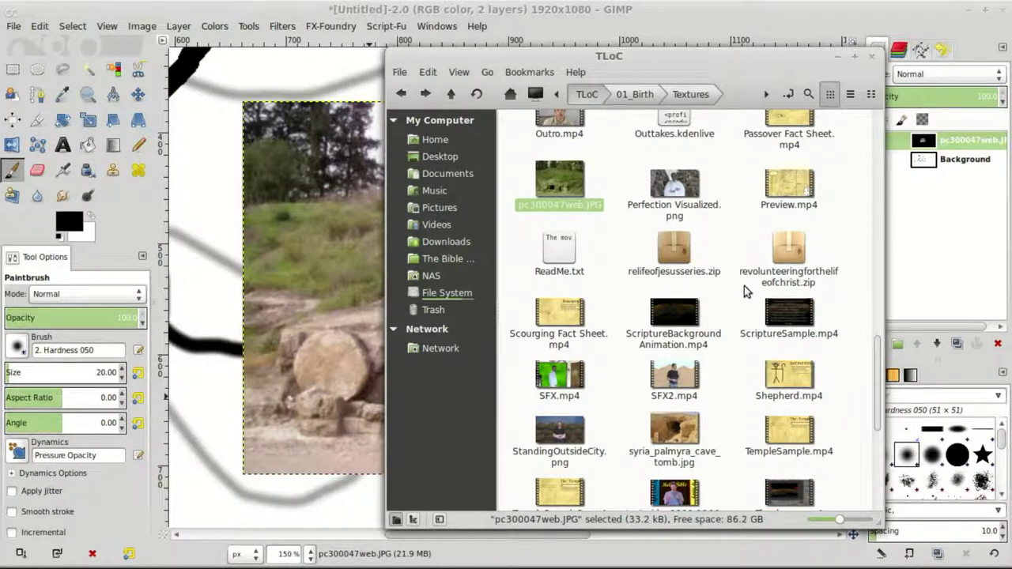
- View the contents of relifeofjesusseries.zip and revolunteeringforthelifeofchrist.zip, closing each archive
scroll(773, 277, "down", 5)
scroll(741, 263, "up", 4)
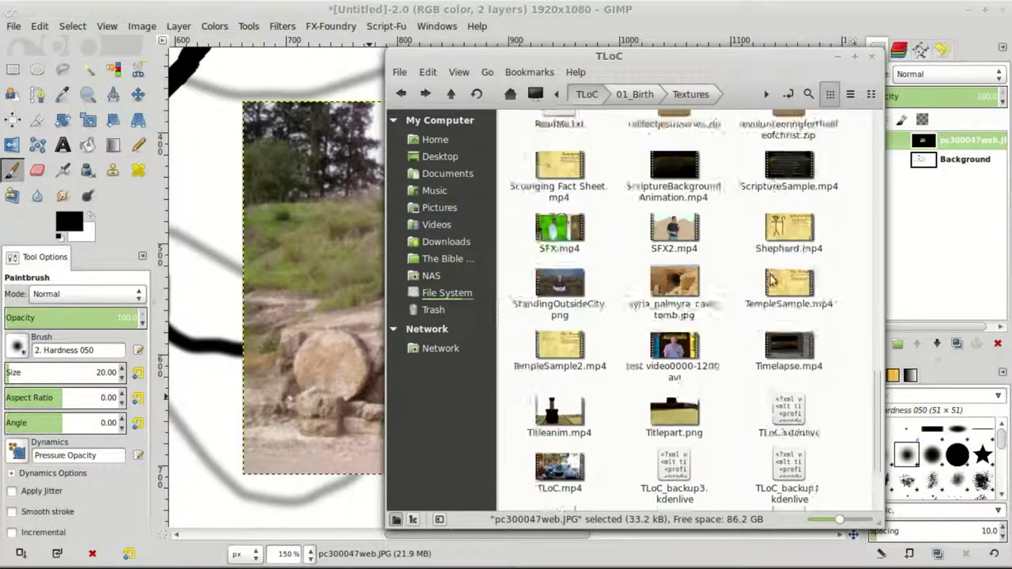
scroll(712, 261, "up", 1)
left_click(672, 253)
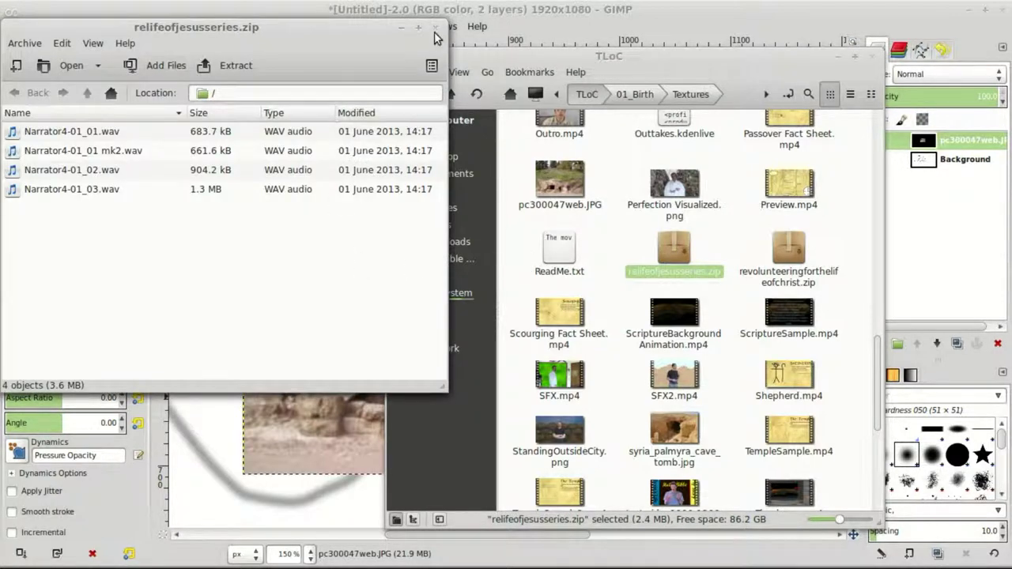
left_click(434, 30)
double_click(790, 251)
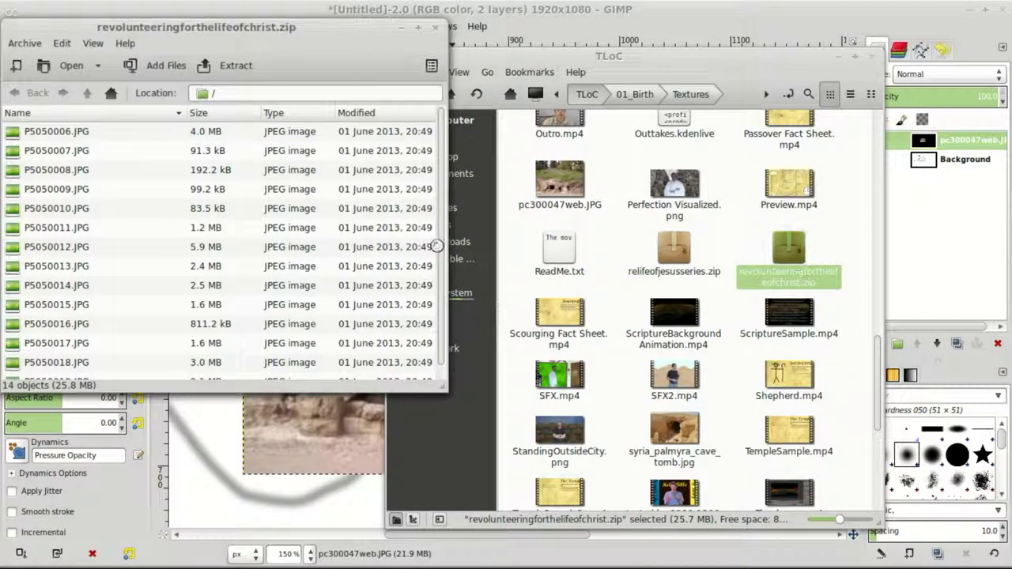
scroll(202, 230, "down", 1)
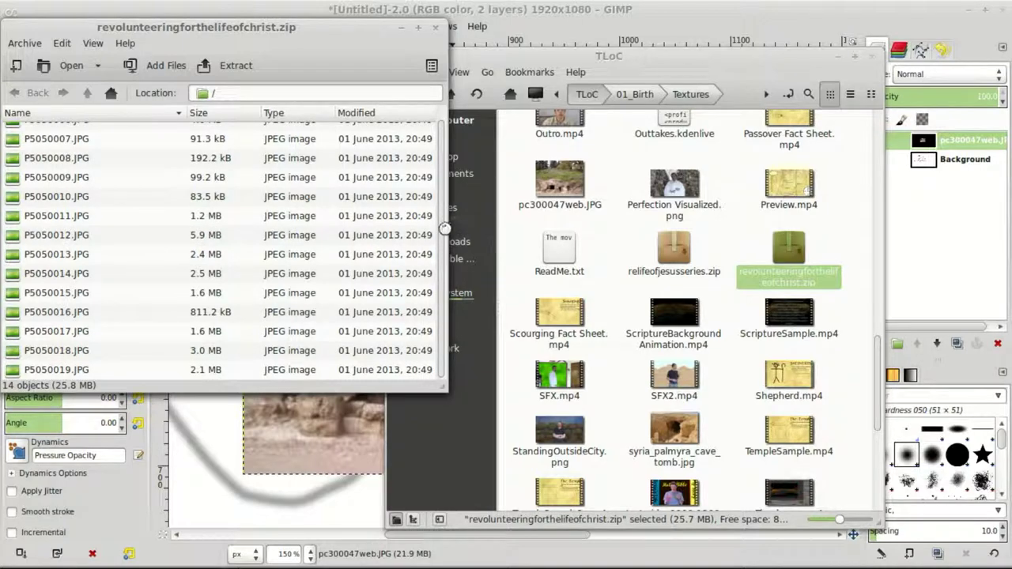
left_click(435, 27)
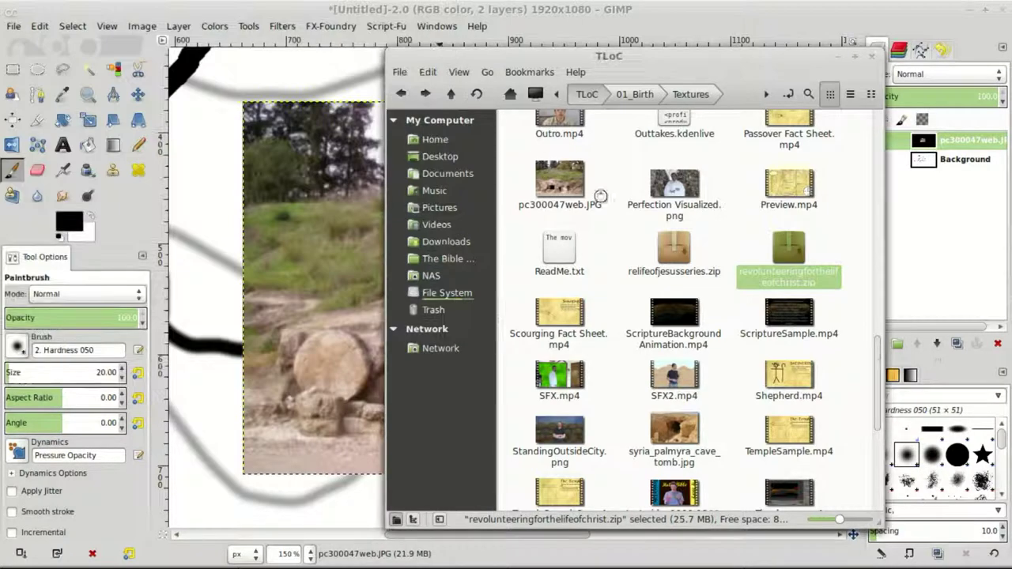
- Go into 01_Birth > Textures and select Scene_04.jpg
scroll(696, 293, "up", 5)
scroll(693, 294, "up", 10)
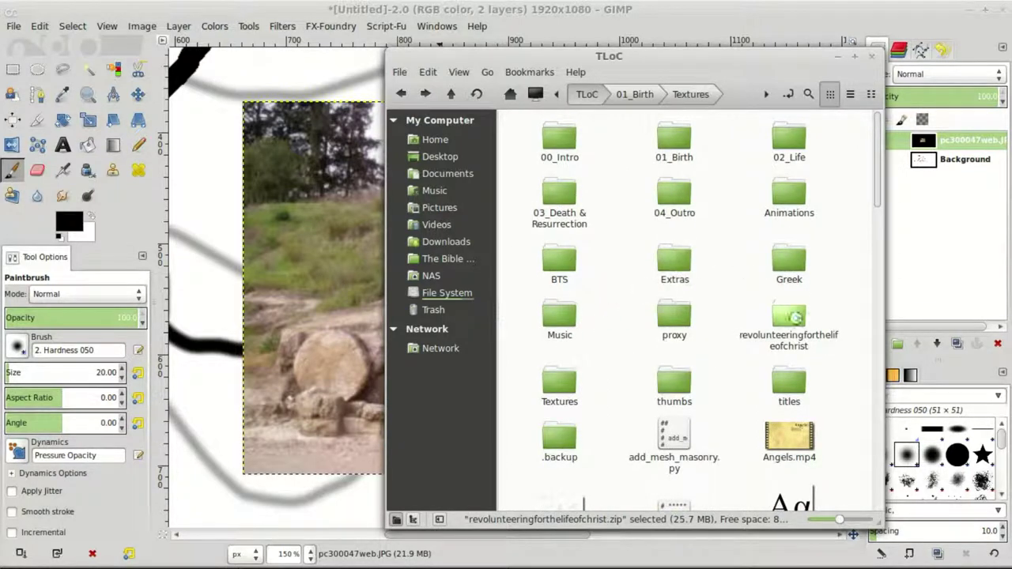
double_click(666, 143)
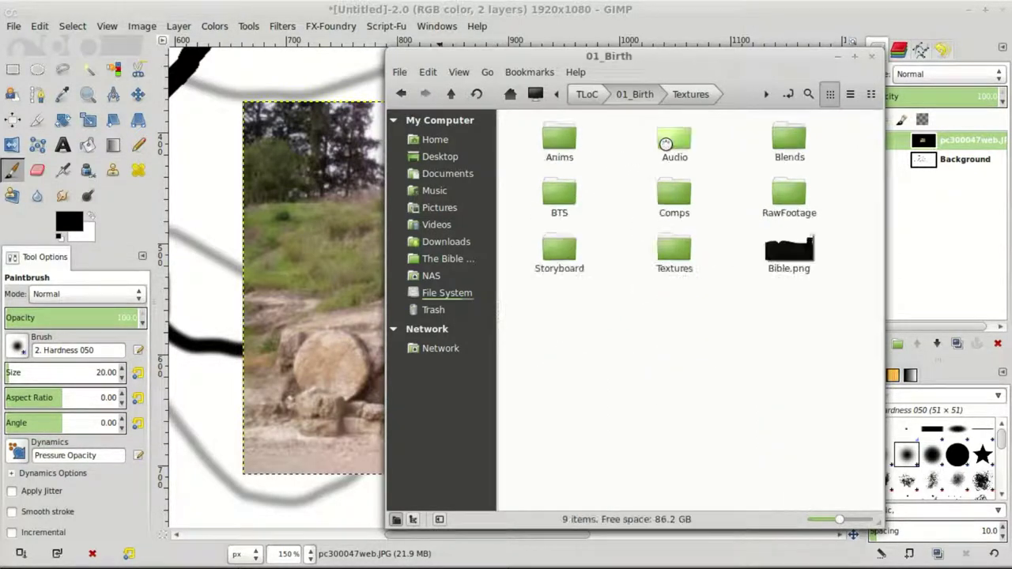
double_click(673, 253)
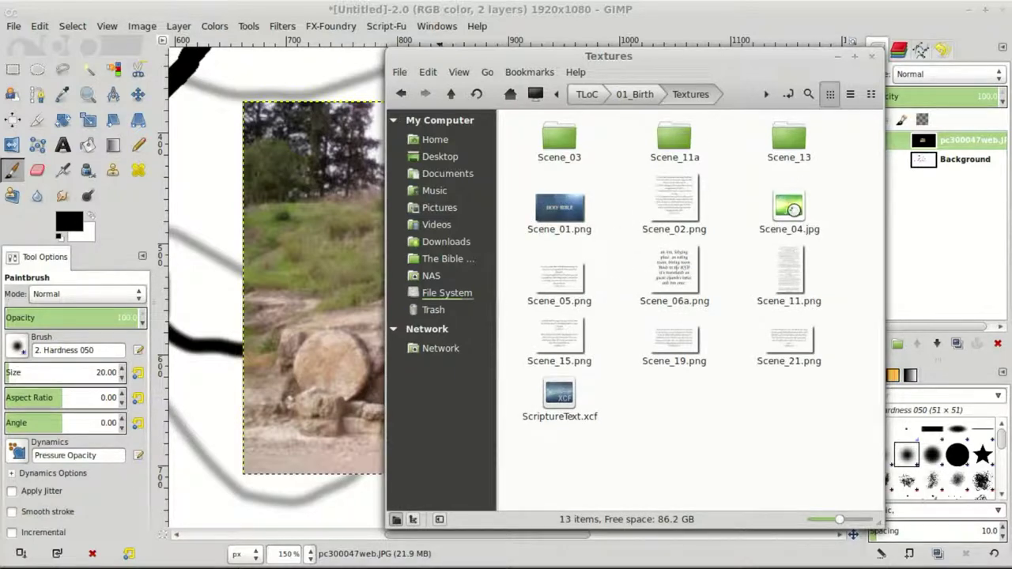
left_click(793, 212)
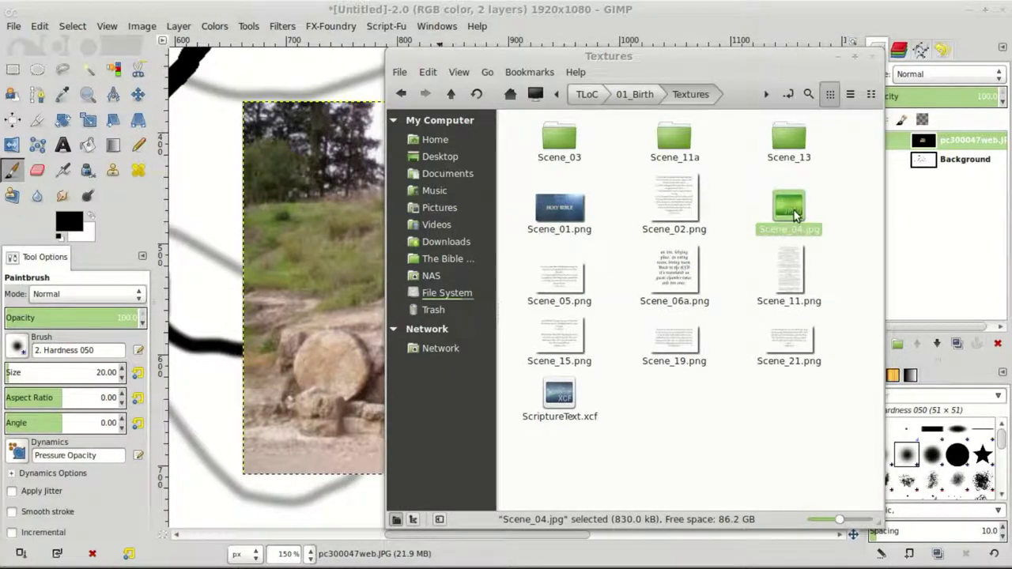
double_click(793, 210)
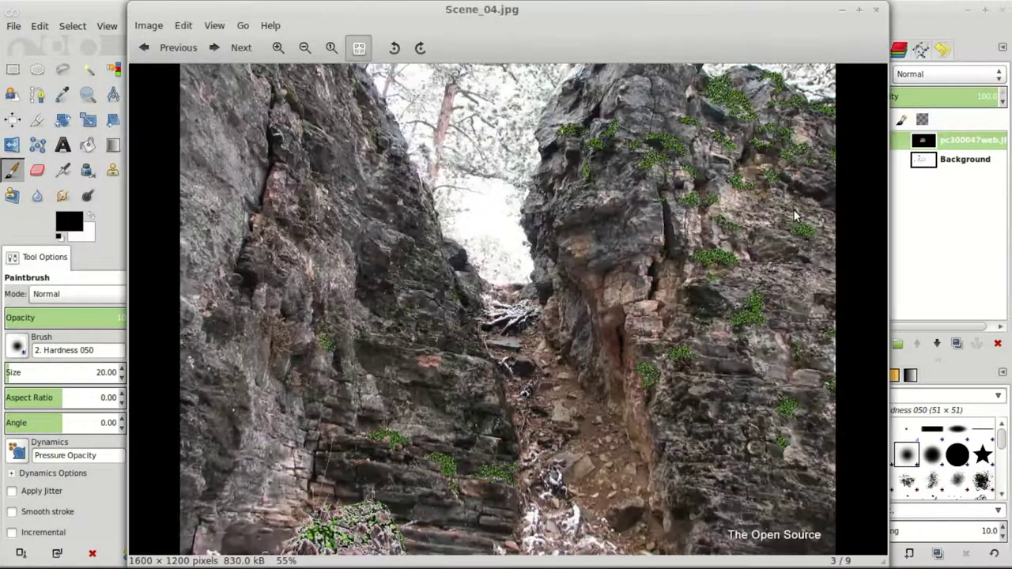
left_click(875, 13)
left_click_drag(787, 233, 279, 218)
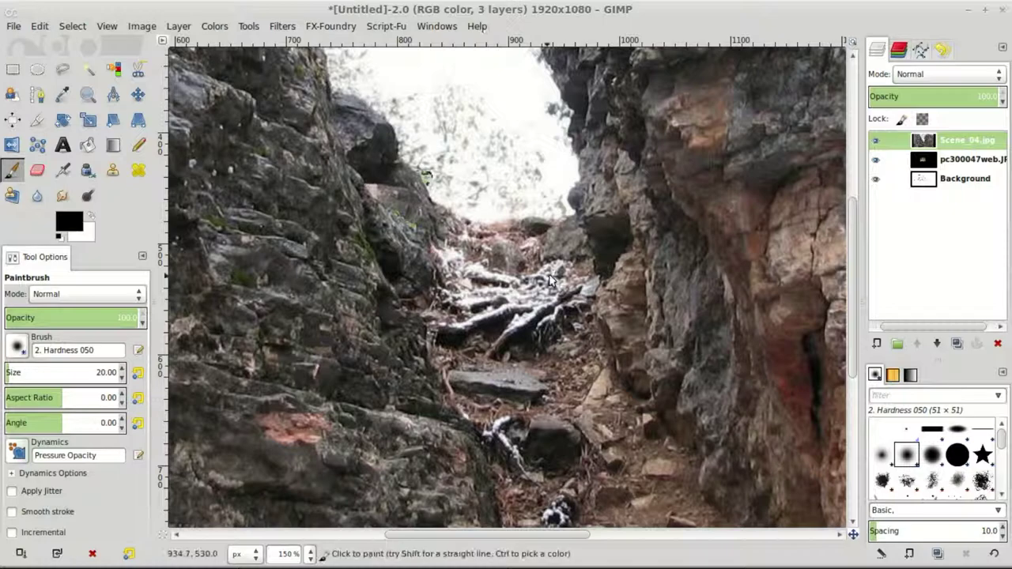
scroll(506, 285, "right", 5)
scroll(506, 285, "up", 3)
scroll(510, 284, "right", 5)
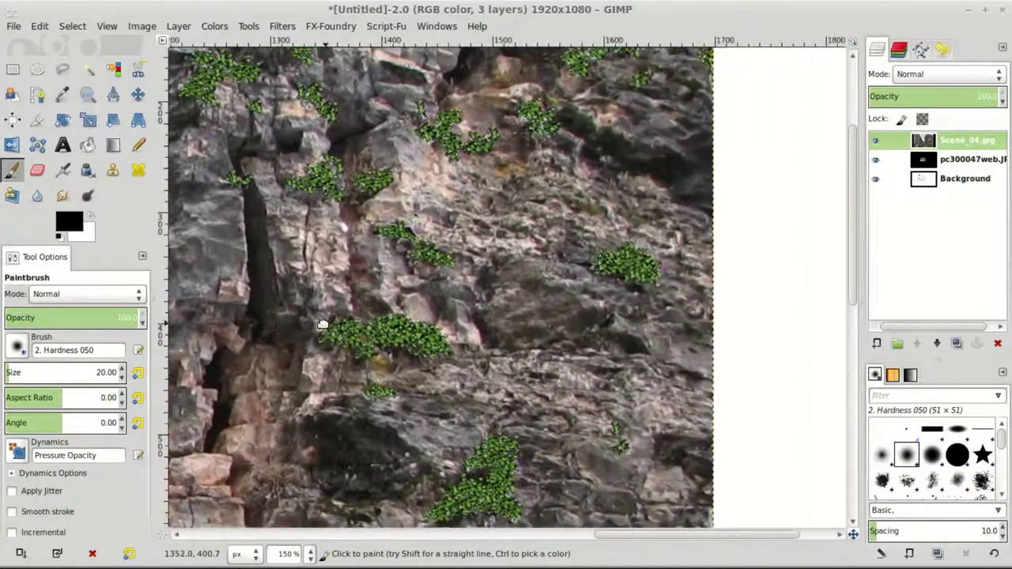
scroll(510, 284, "down", 5)
scroll(510, 285, "left", 2)
scroll(445, 173, "down", 5)
scroll(453, 188, "left", 10)
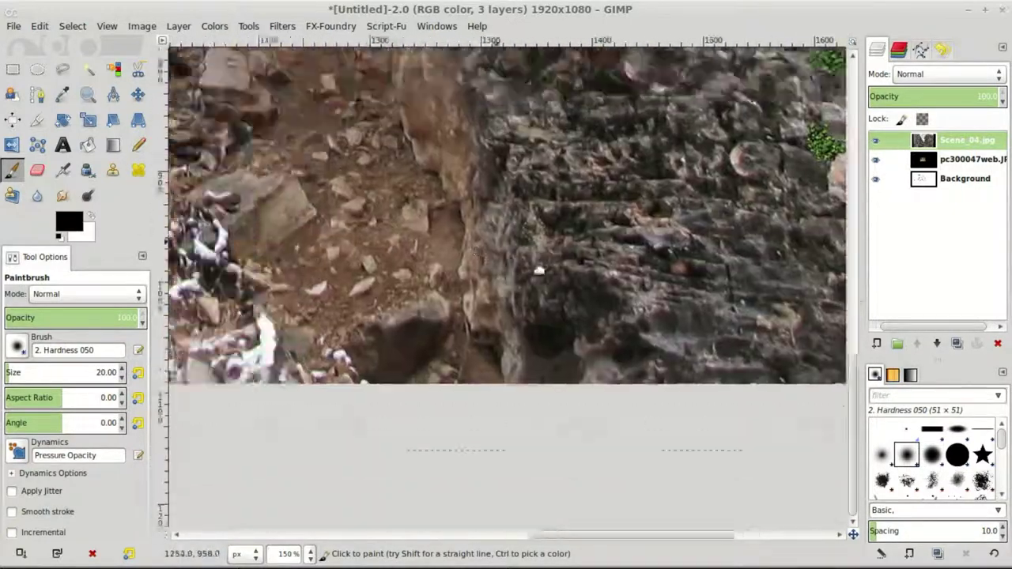
scroll(453, 188, "left", 5)
scroll(453, 188, "up", 1)
scroll(657, 109, "down", 1)
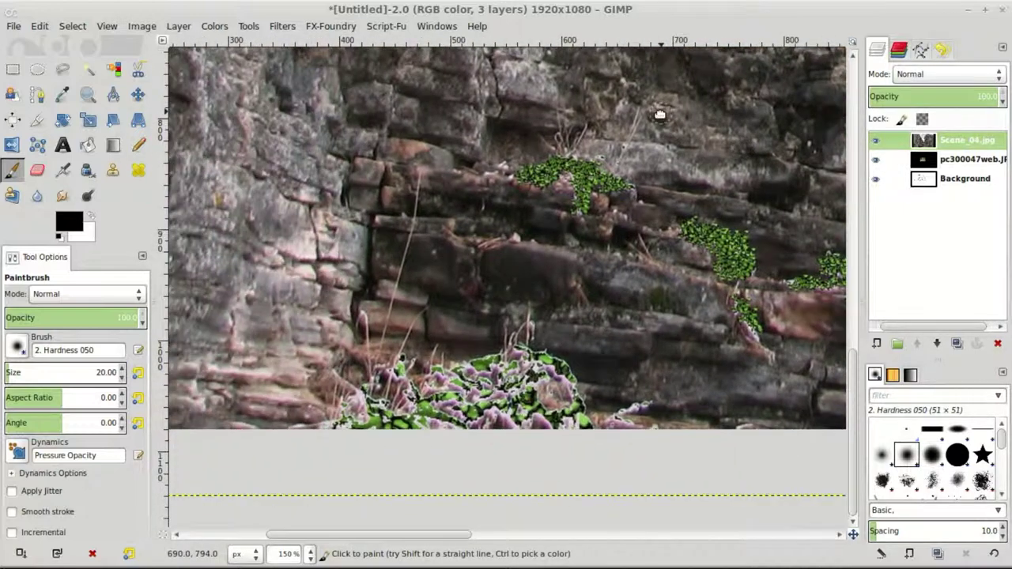
scroll(658, 86, "down", 1)
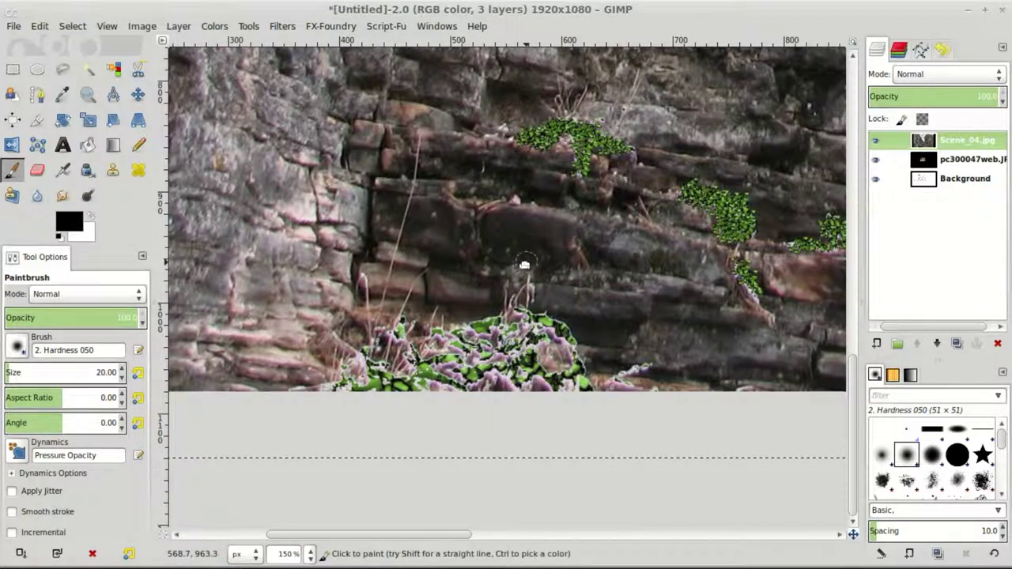
scroll(524, 267, "right", 3)
scroll(524, 267, "up", 2)
scroll(357, 326, "down", 3)
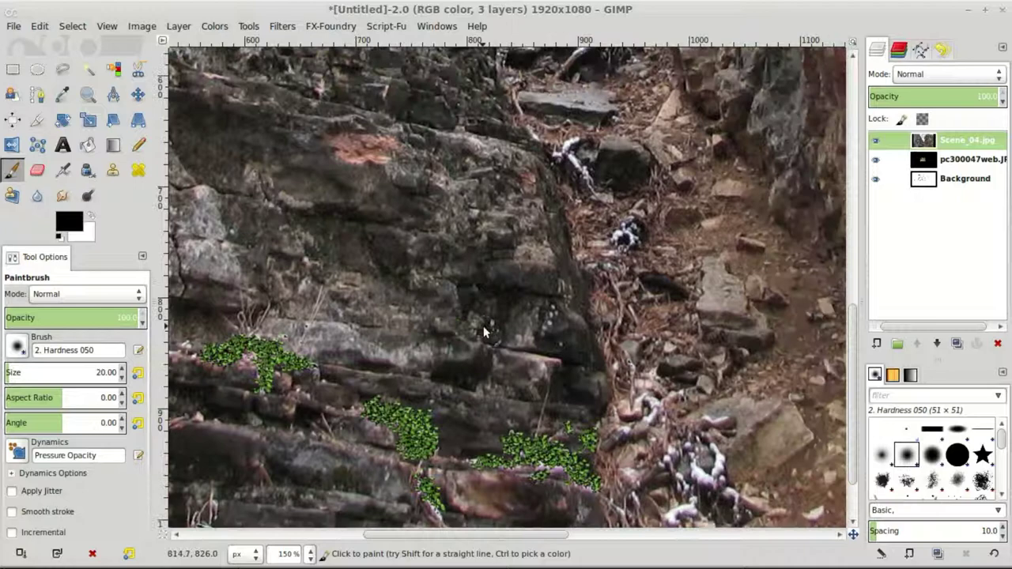
scroll(330, 393, "right", 3)
scroll(330, 392, "up", 1)
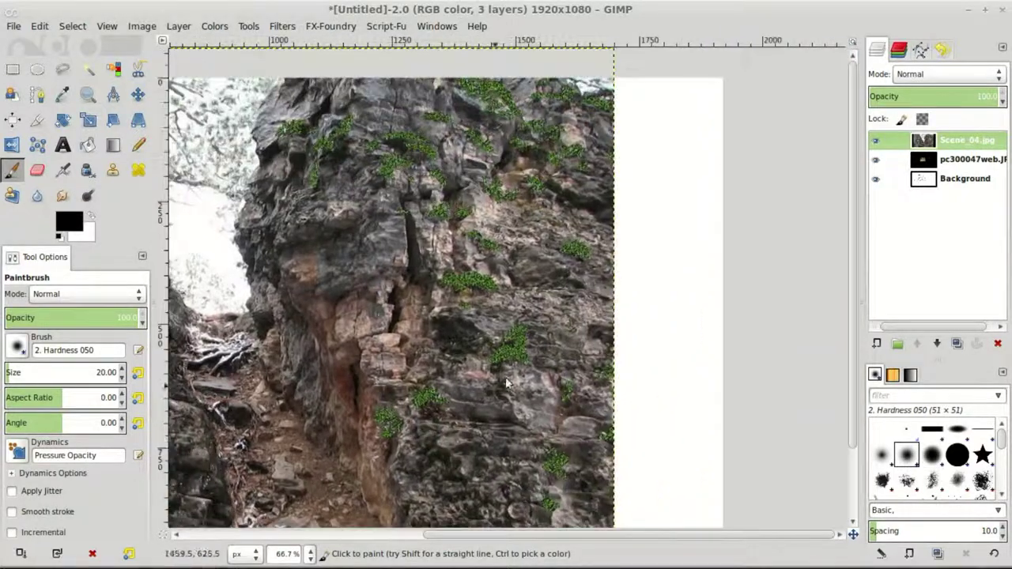
scroll(467, 193, "up", 1)
scroll(411, 237, "left", 2)
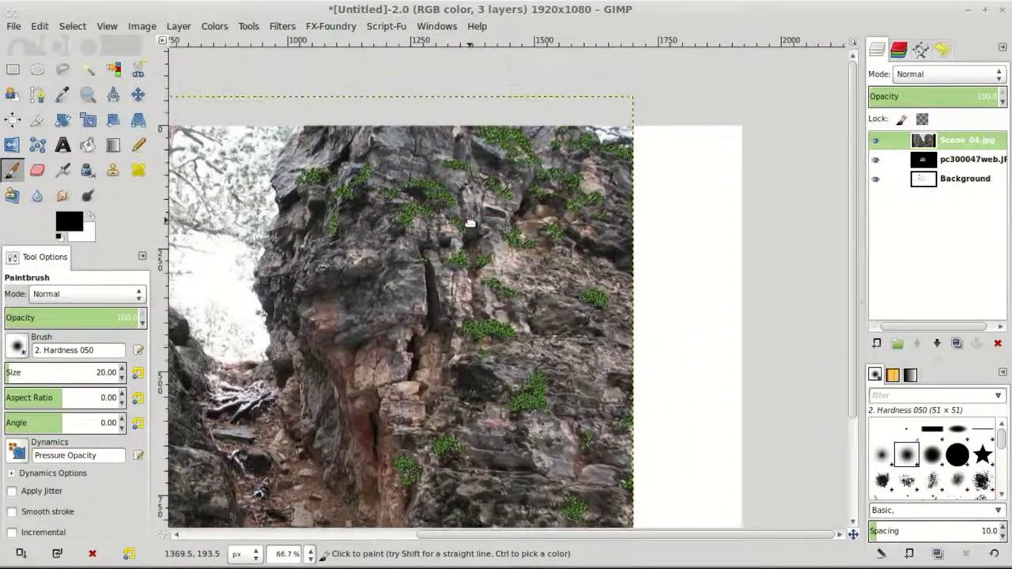
scroll(356, 277, "left", 3)
scroll(356, 277, "down", 1)
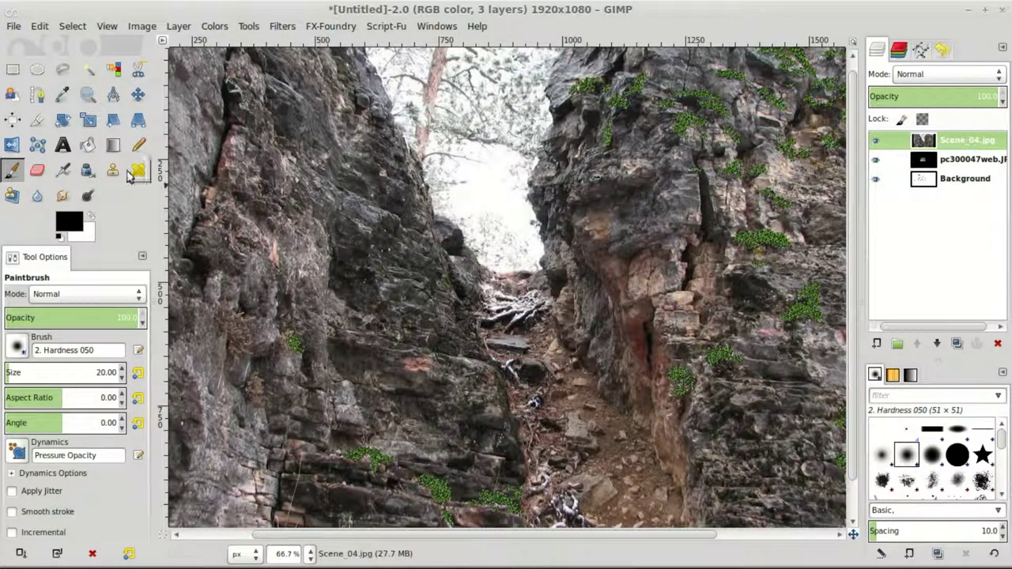
- Select the bright sky and similar near-white areas with Select by Color, then zoom into the gully floor
left_click(112, 71)
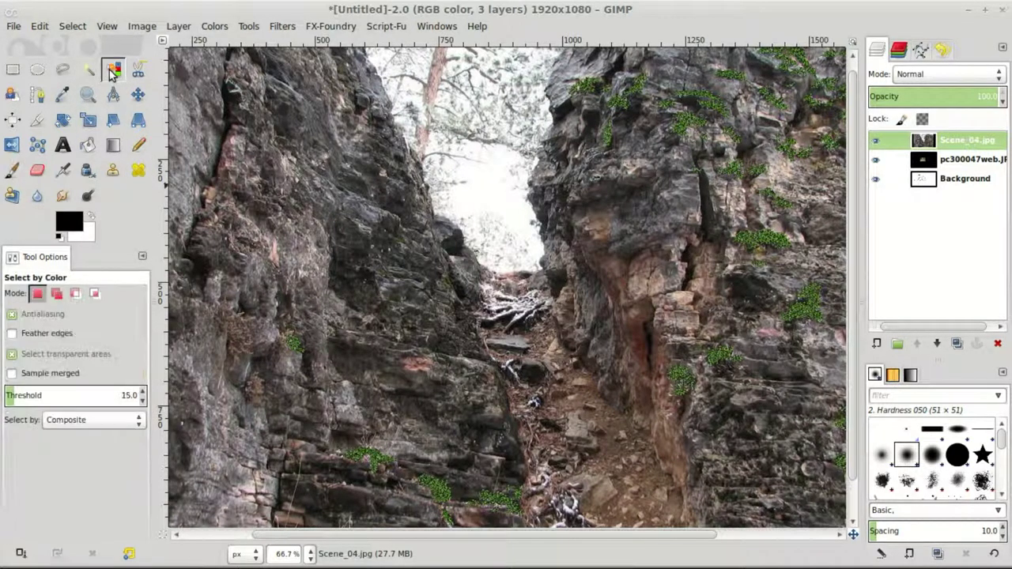
left_click(474, 179)
scroll(474, 181, "down", 4)
scroll(459, 206, "right", 1)
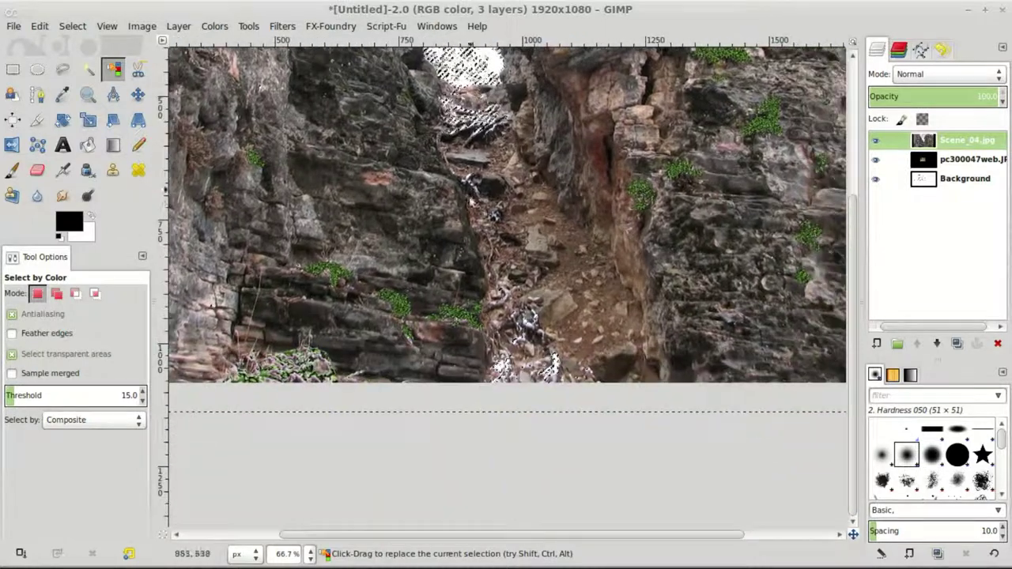
scroll(490, 277, "down", 2)
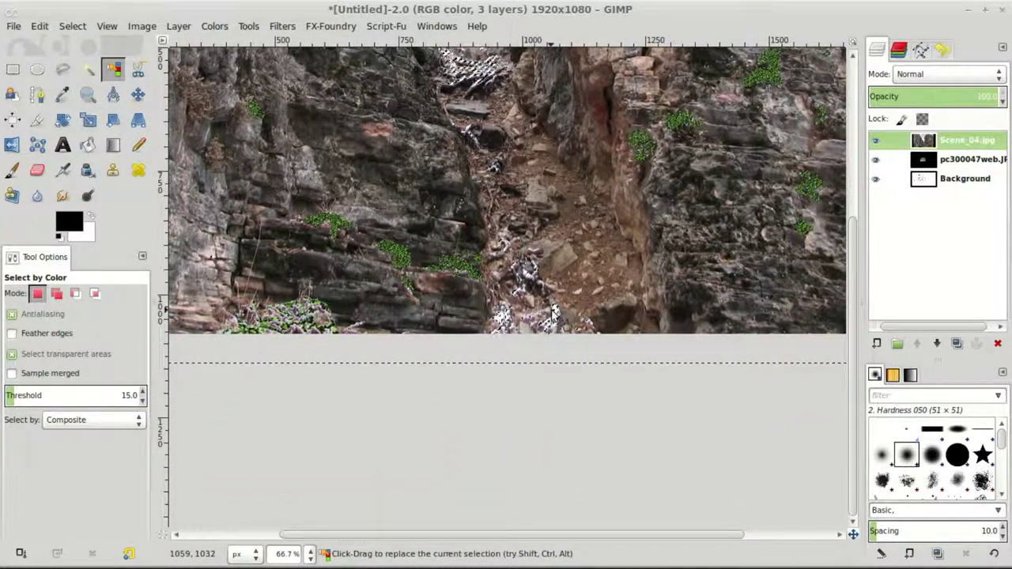
scroll(553, 316, "up", 2)
scroll(555, 316, "up", 2)
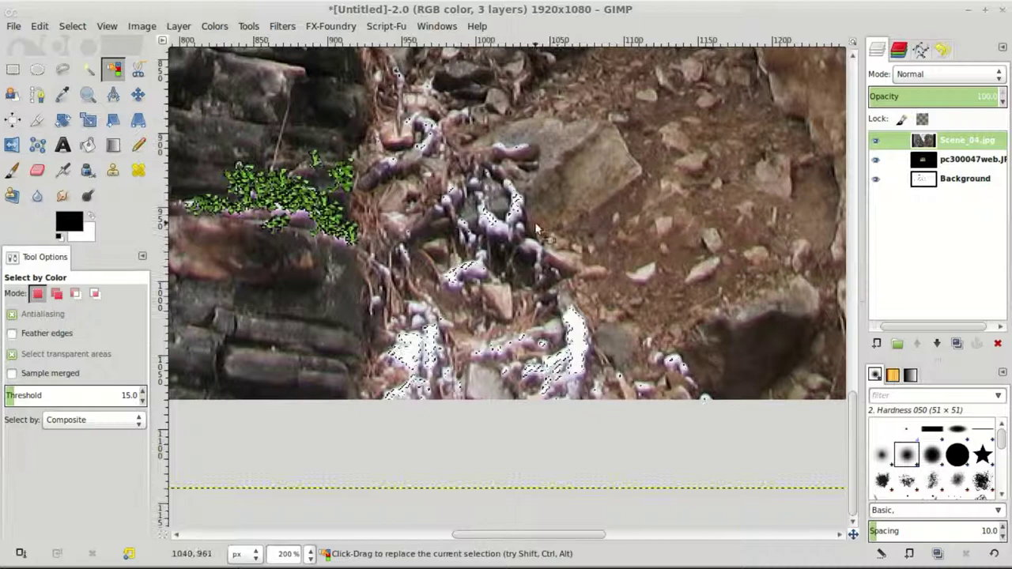
- With the Paintbrush and Vine brush, paint vines over the pale patch and the purple patches
left_click(12, 170)
left_click(16, 346)
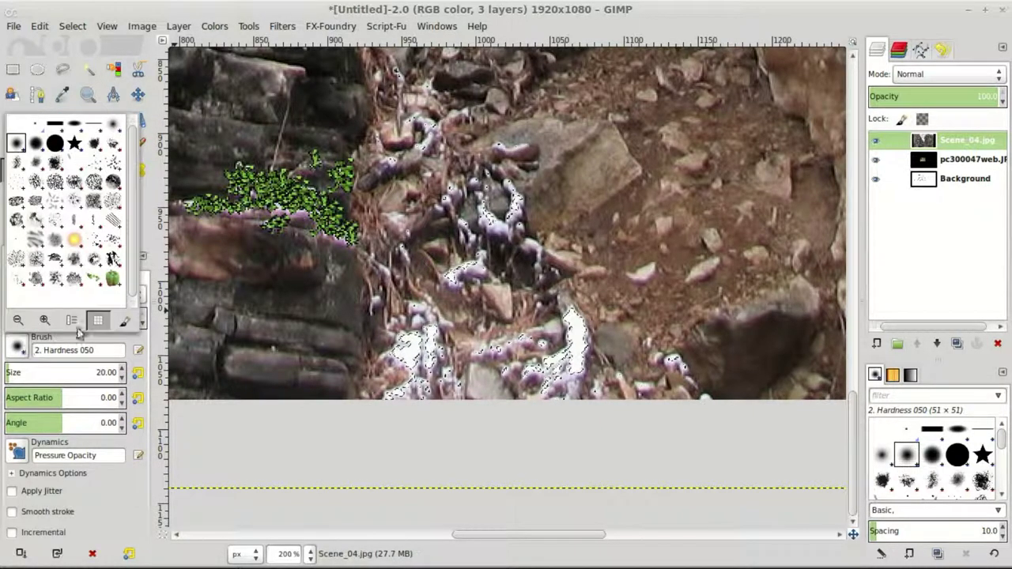
left_click(98, 278)
left_click(491, 364)
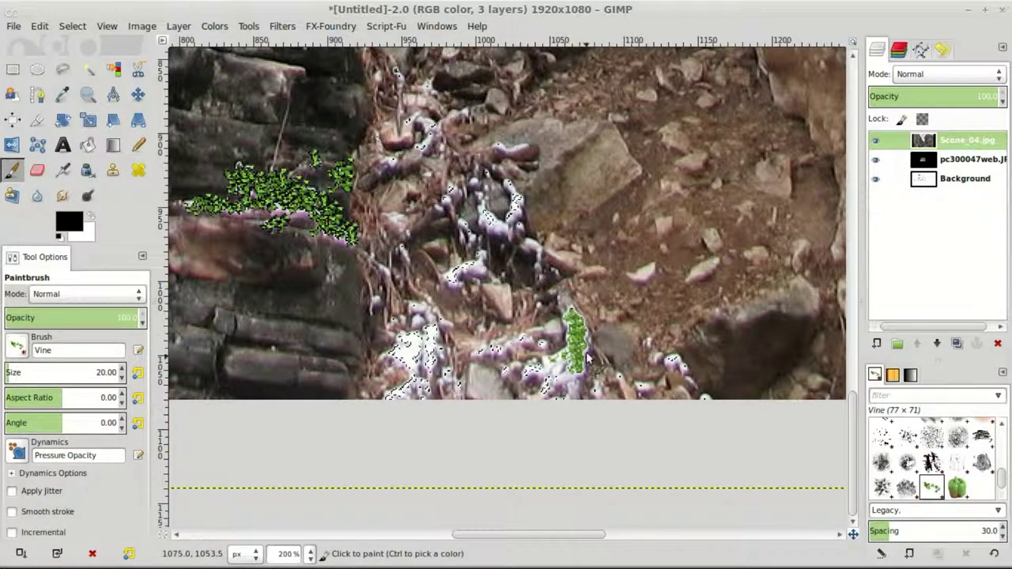
left_click_drag(412, 352, 452, 332)
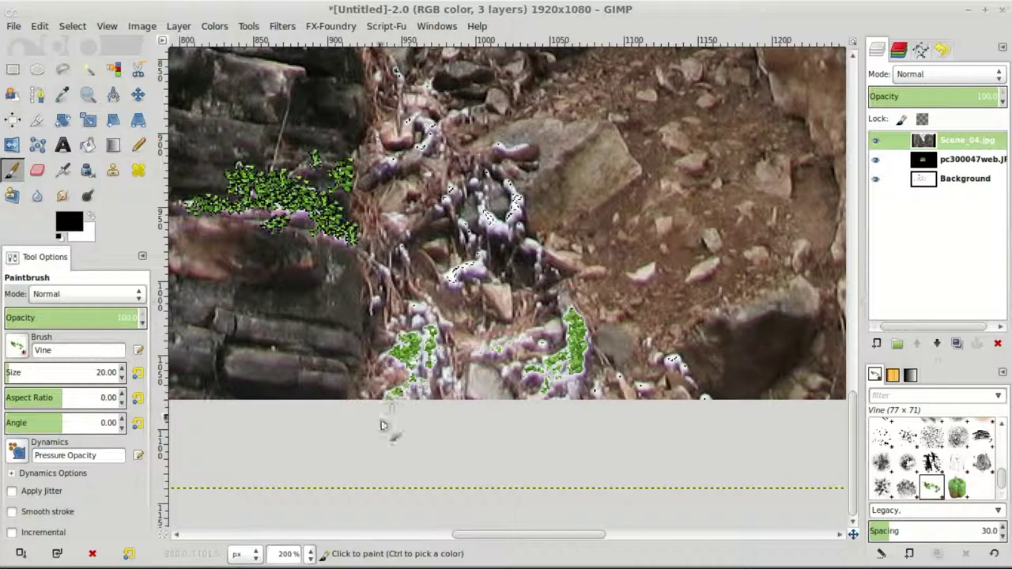
left_click_drag(516, 228, 510, 180)
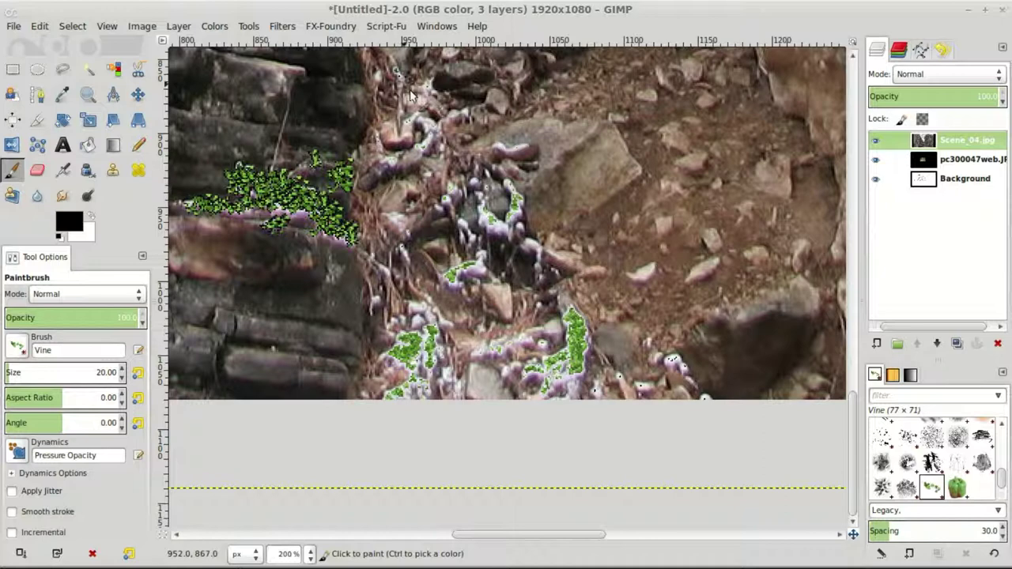
mouse_move(550, 364)
left_mouse_down()
mouse_move(571, 352)
mouse_move(558, 377)
left_mouse_up()
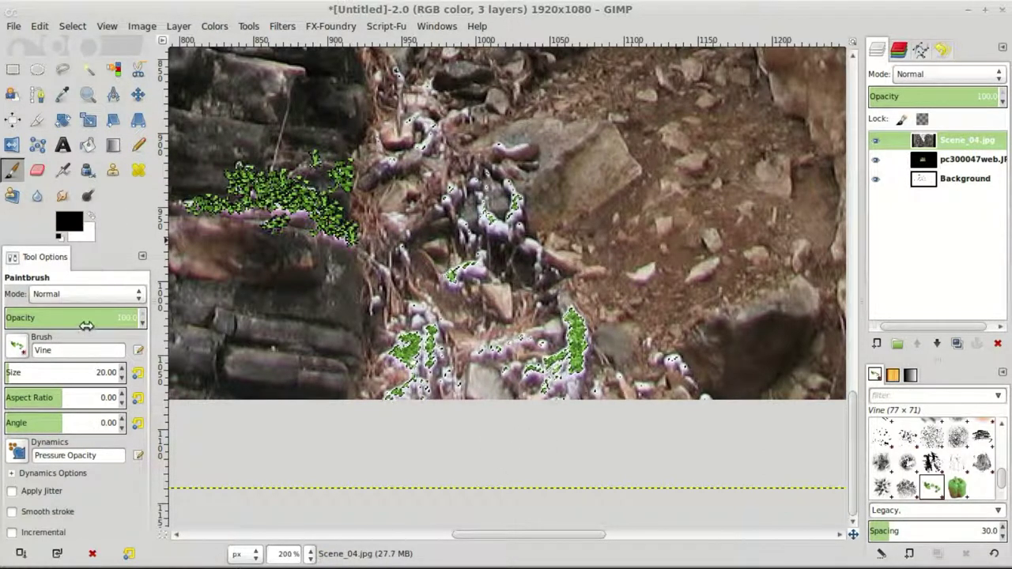
- Clear the selection, set brush size 10, and paint more vine patches over the pale areas and fungus
left_click(72, 27)
left_click(77, 59)
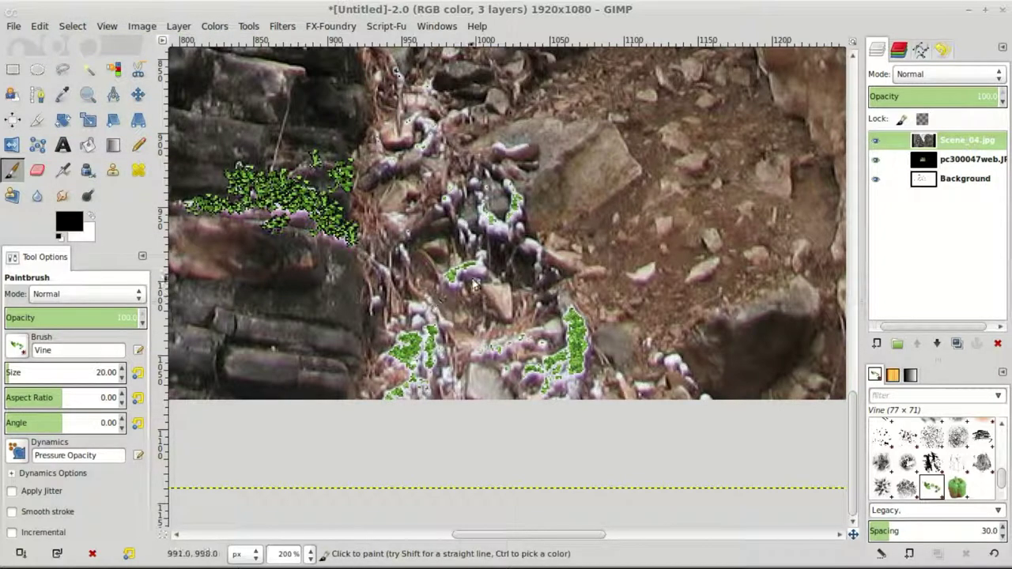
left_click(100, 371)
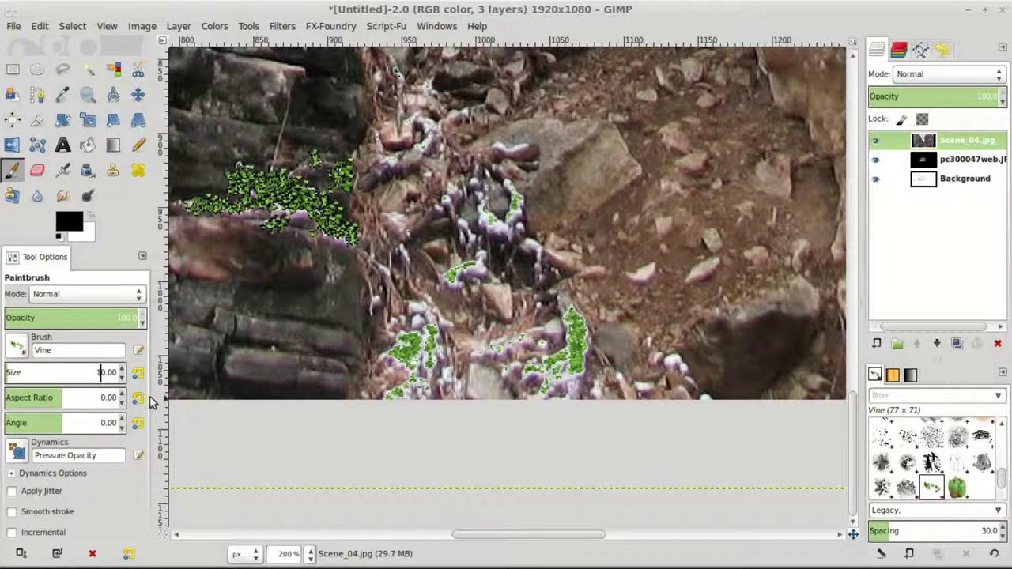
mouse_move(428, 345)
left_mouse_down()
mouse_move(388, 361)
mouse_move(418, 365)
mouse_move(383, 400)
mouse_move(398, 379)
mouse_move(389, 399)
mouse_move(421, 373)
mouse_move(423, 331)
mouse_move(419, 366)
left_mouse_up()
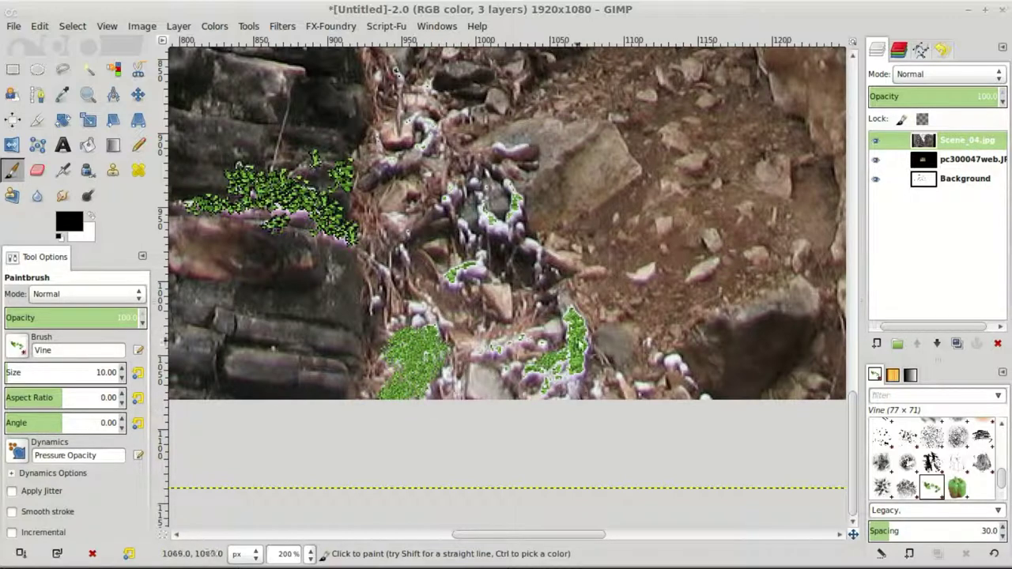
mouse_move(586, 364)
left_mouse_down()
mouse_move(574, 316)
mouse_move(585, 367)
mouse_move(573, 378)
left_mouse_up()
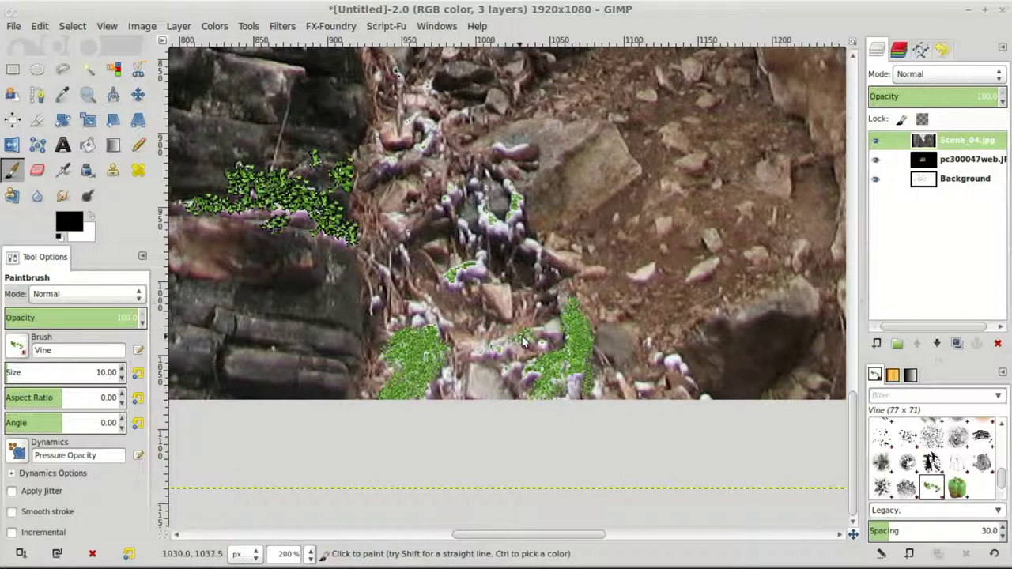
mouse_move(522, 340)
left_mouse_down()
mouse_move(487, 348)
mouse_move(522, 336)
left_mouse_up()
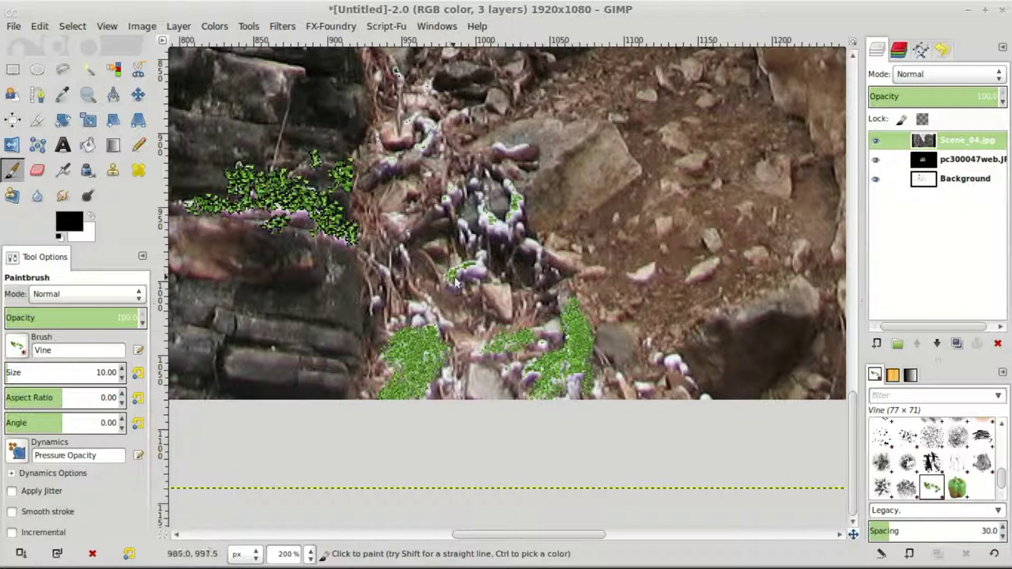
left_click_drag(461, 281, 481, 269)
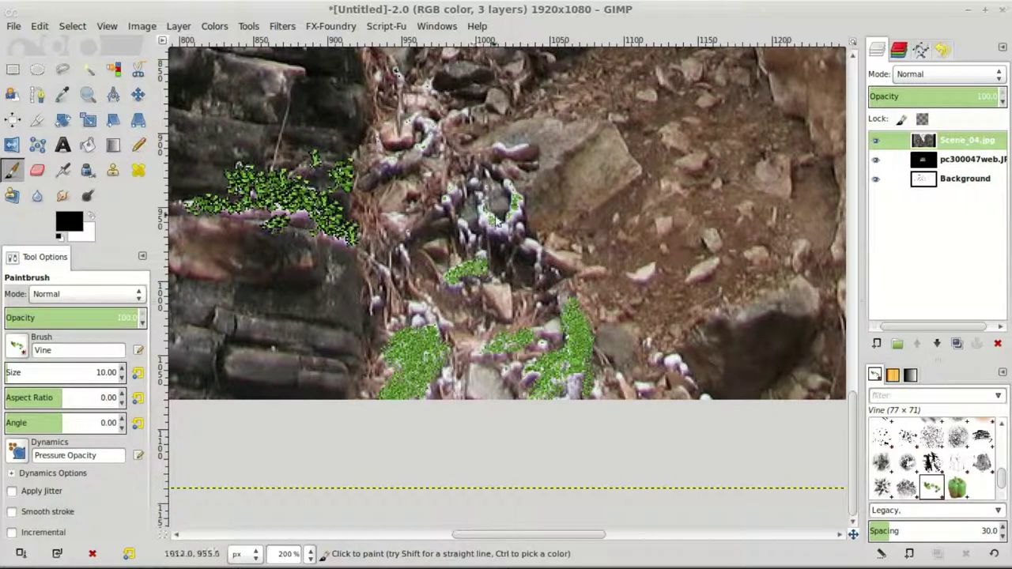
mouse_move(502, 221)
left_mouse_down()
mouse_move(518, 186)
mouse_move(521, 210)
mouse_move(507, 233)
mouse_move(479, 207)
mouse_move(544, 267)
left_mouse_up()
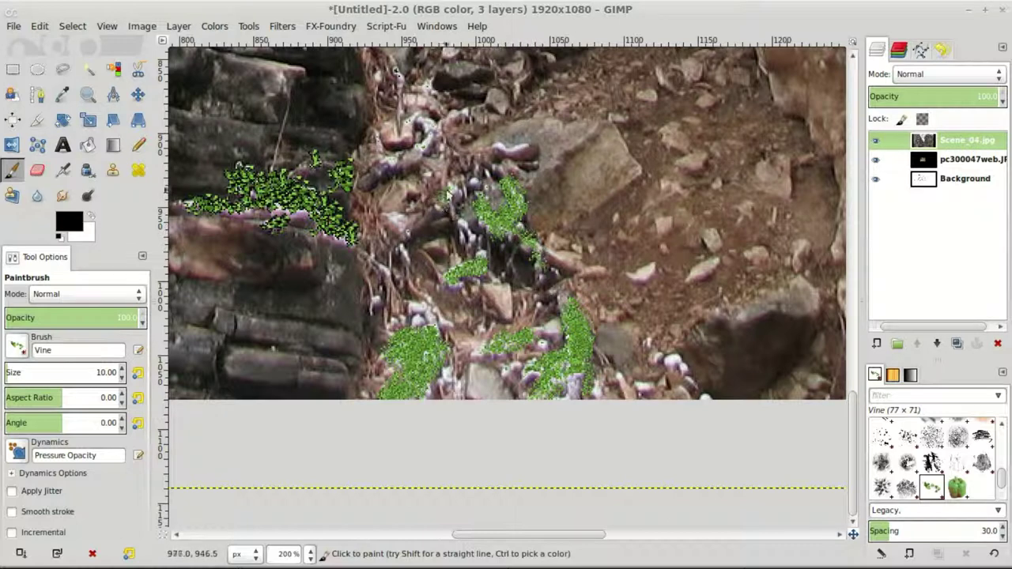
mouse_move(449, 194)
left_mouse_down()
mouse_move(479, 252)
mouse_move(430, 321)
left_mouse_up()
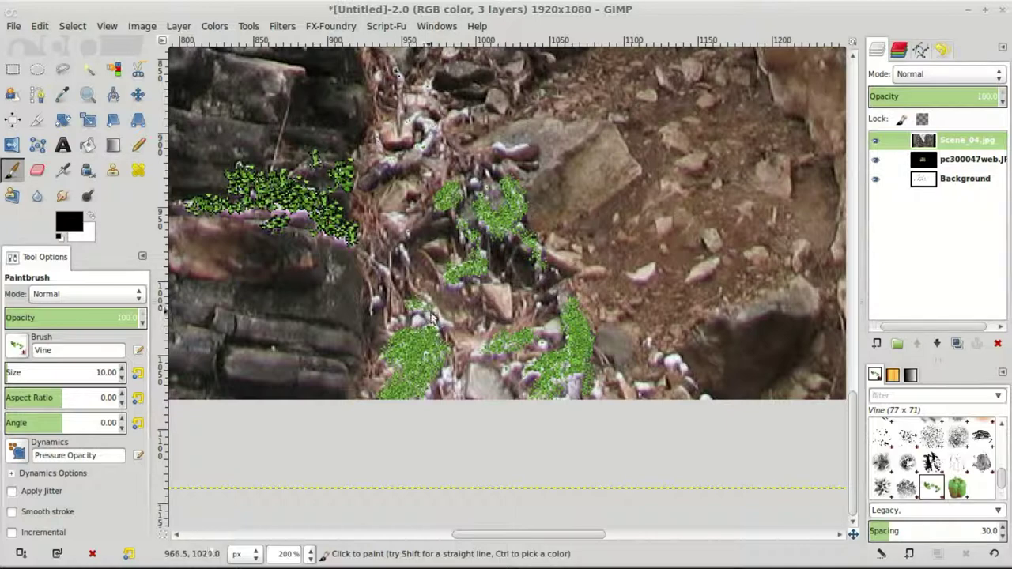
- Zoom out to 50% and pan until the whole canyon photo sits centred in the window
scroll(431, 321, "right", 10)
scroll(431, 320, "up", 10)
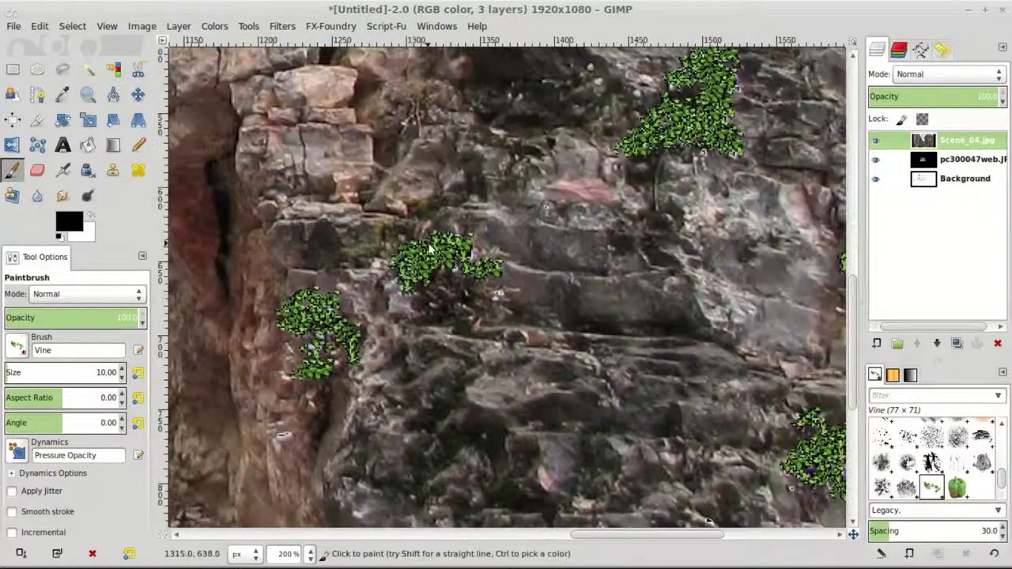
scroll(503, 239, "right", 5)
scroll(503, 239, "up", 3)
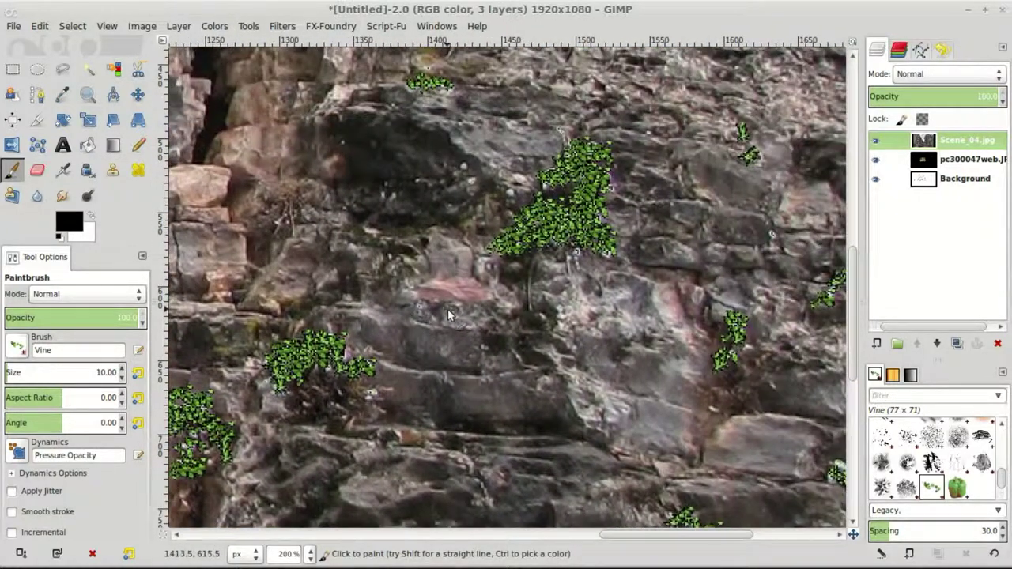
scroll(447, 308, "left", 5)
scroll(447, 308, "up", 3)
left_click_drag(525, 311, 543, 365)
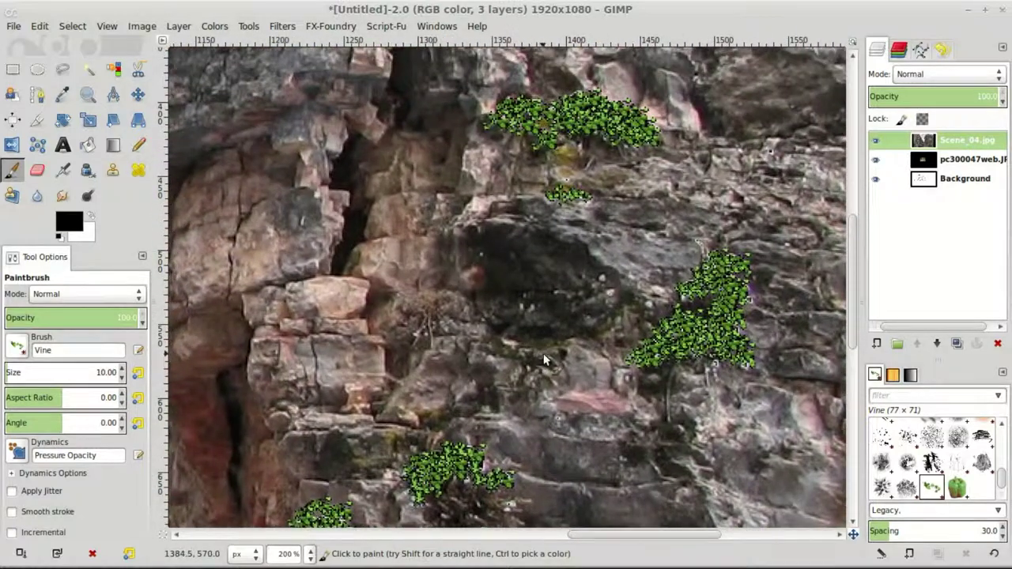
scroll(543, 360, "down", 3)
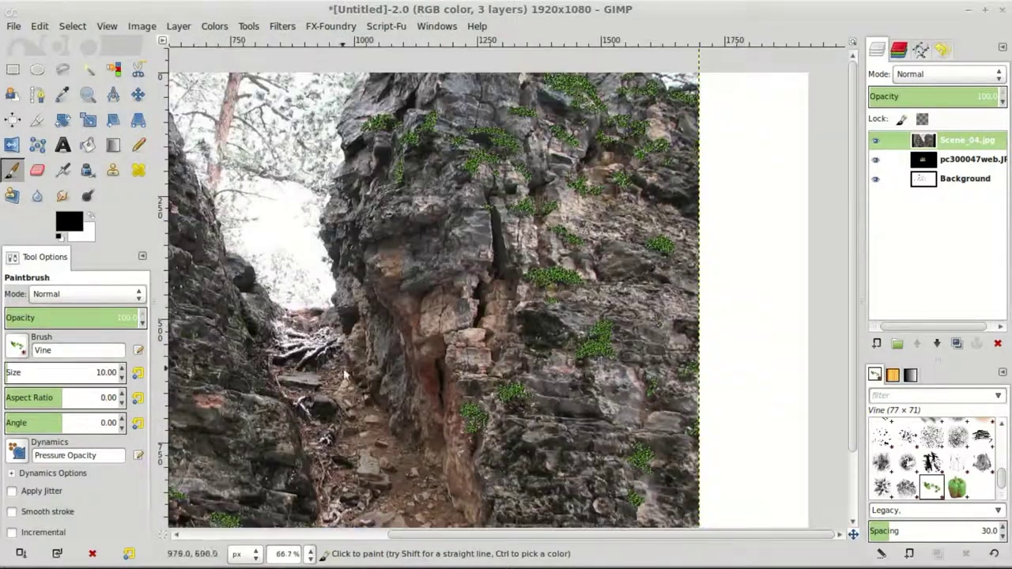
scroll(543, 360, "left", 5)
scroll(543, 360, "down", 2)
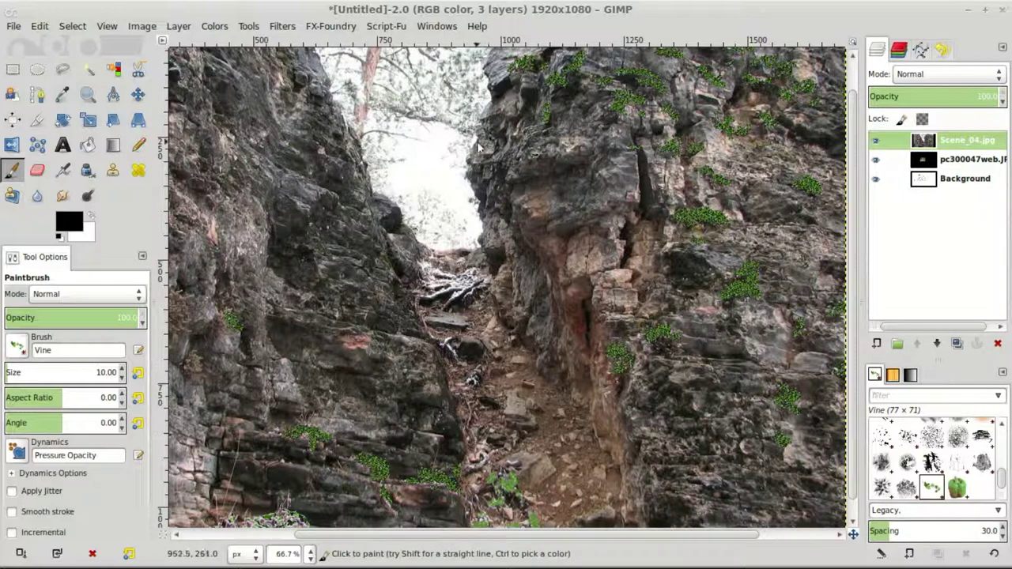
scroll(625, 212, "right", 5)
scroll(624, 212, "up", 3)
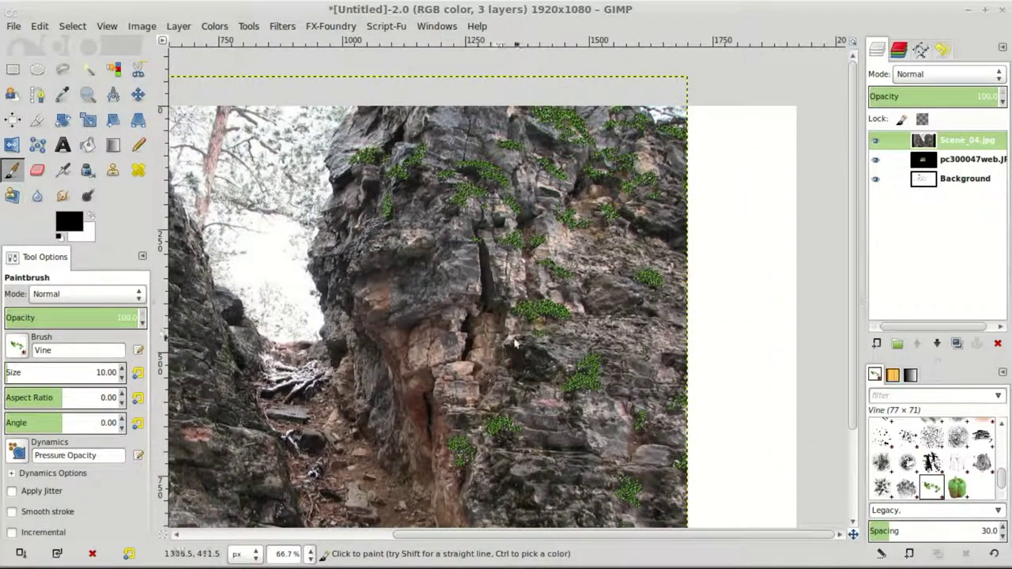
scroll(481, 336, "down", 1)
scroll(481, 340, "left", 3)
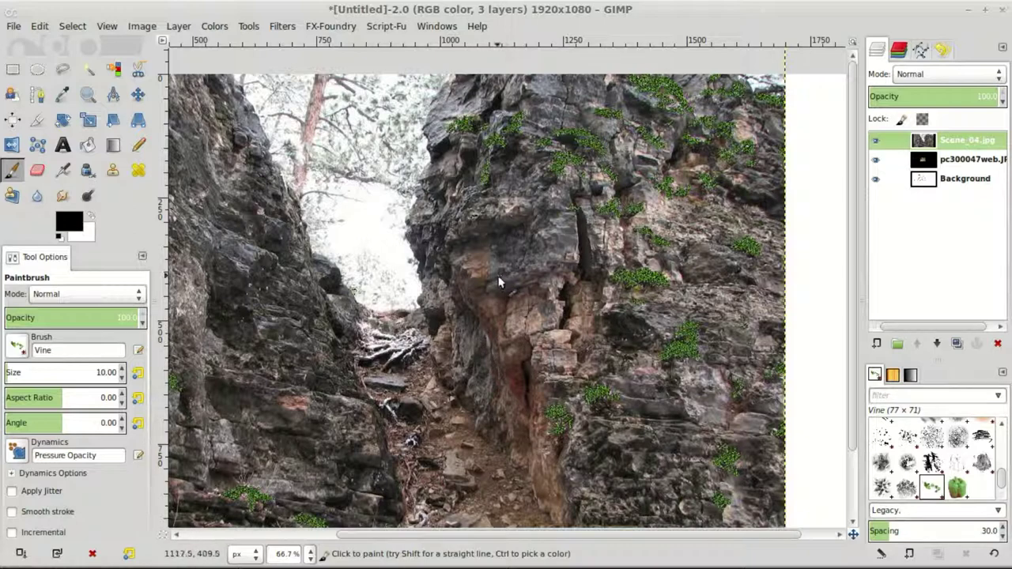
scroll(475, 283, "down", 1)
scroll(490, 277, "left", 2)
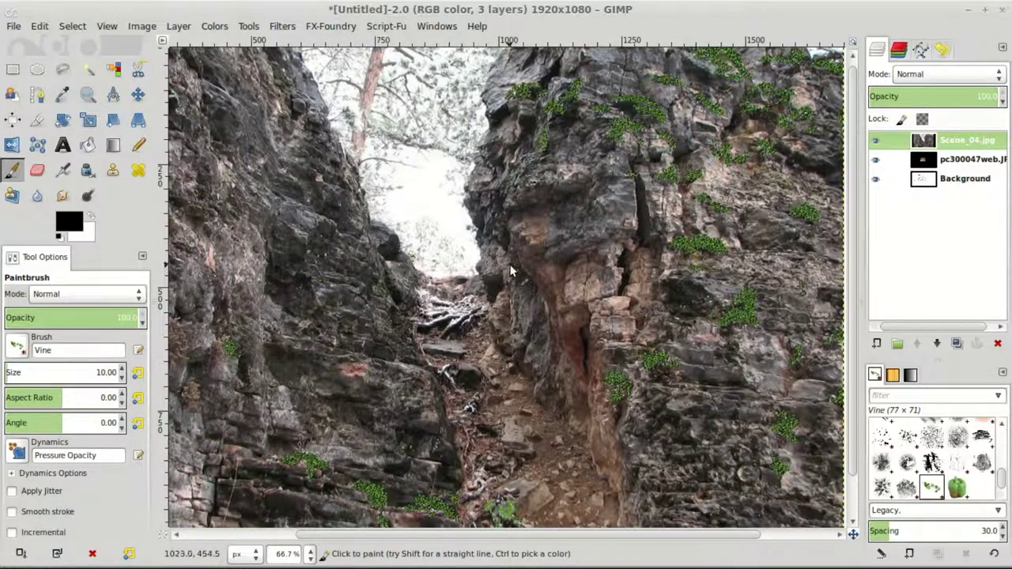
scroll(510, 271, "down", 1)
scroll(418, 314, "left", 2)
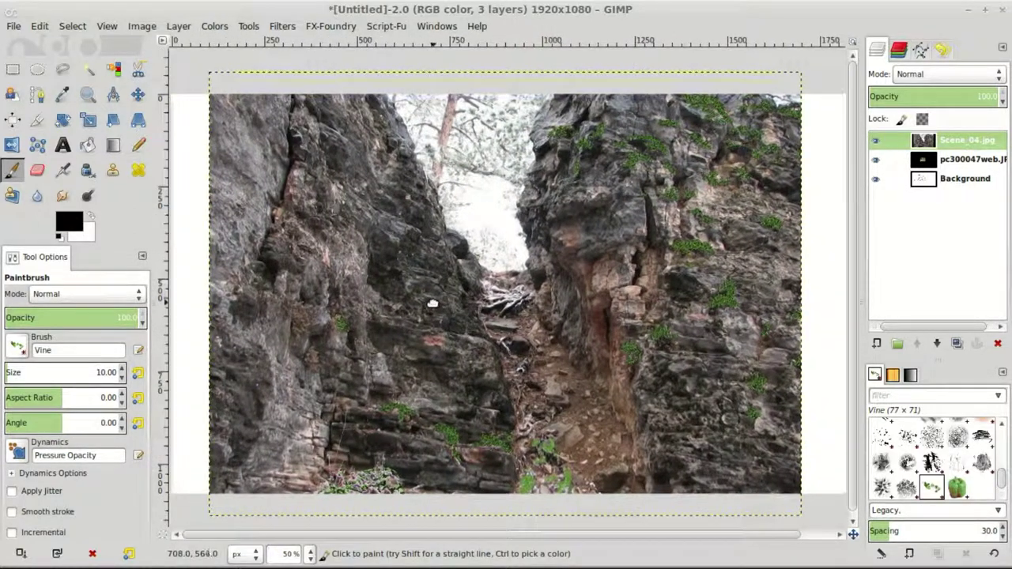
scroll(435, 308, "left", 1)
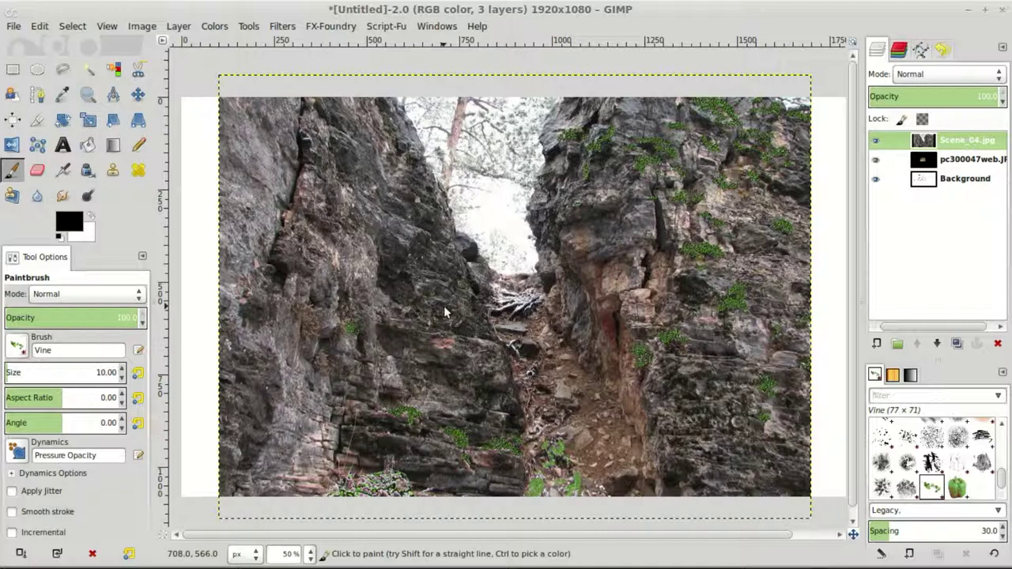
- Pan the view slightly and dab the Vine paintbrush once onto the rock face
scroll(581, 256, "right", 2)
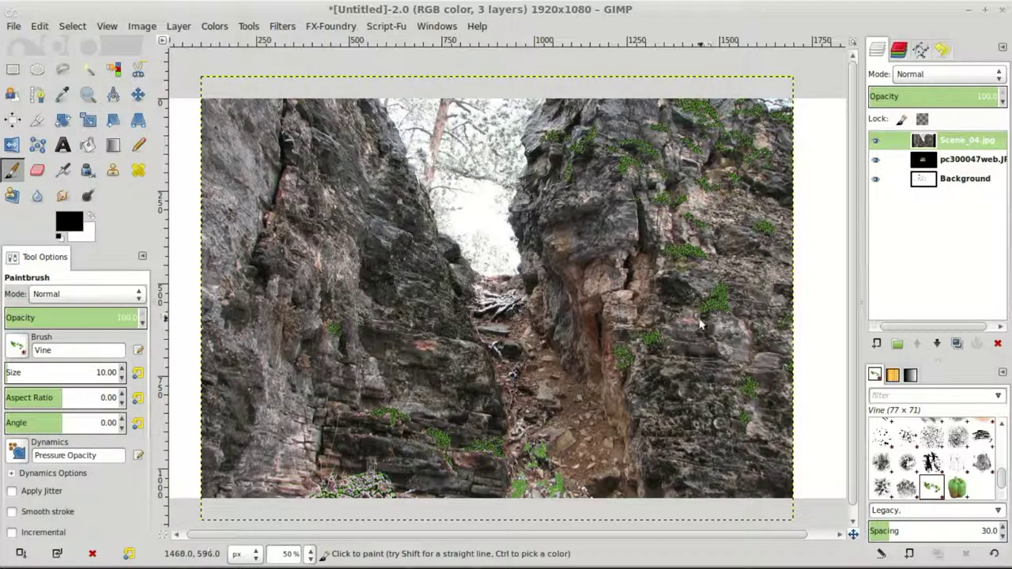
key("space")
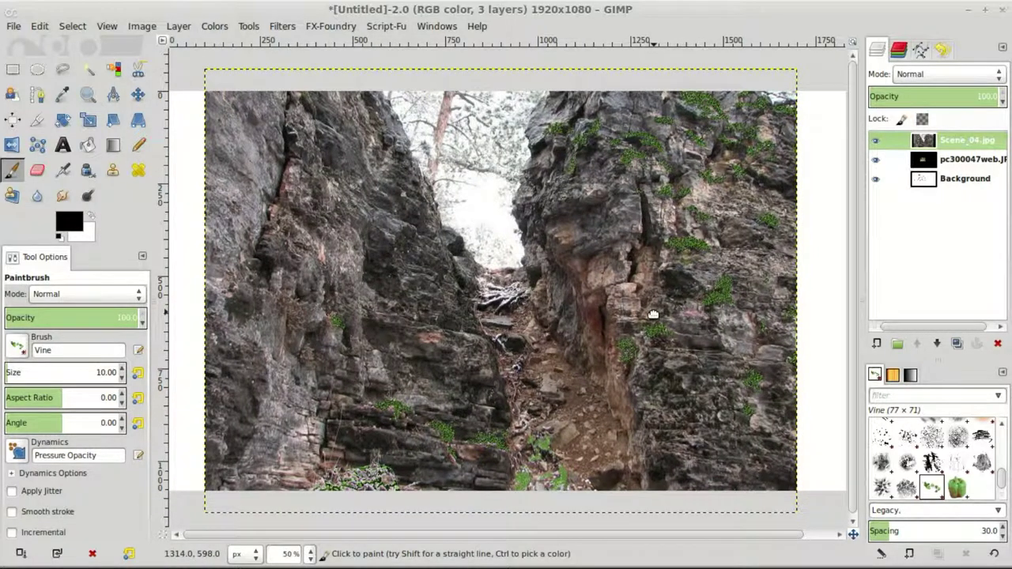
left_click(512, 247)
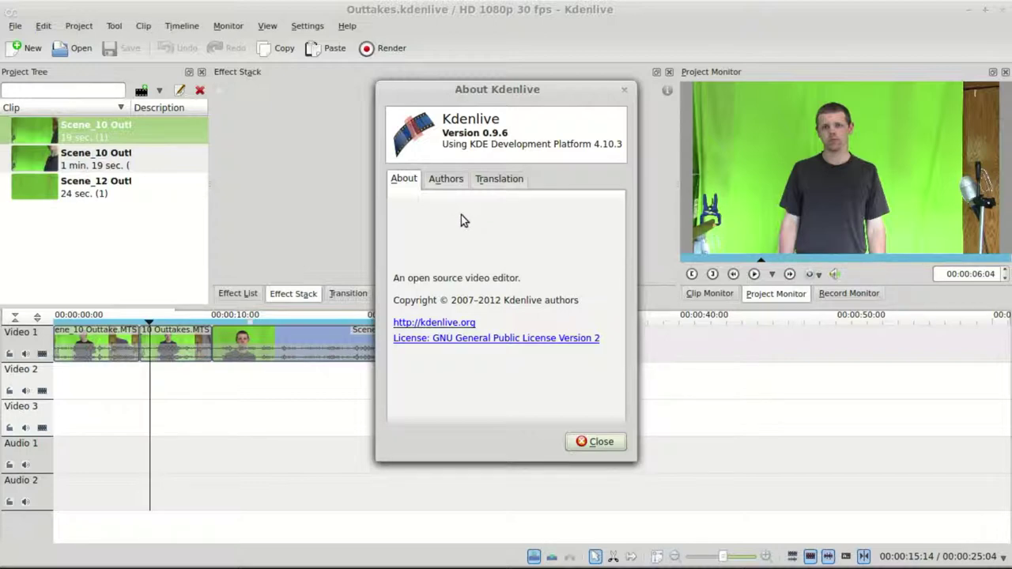
- Dismiss About Kdenlive and find Alpha gradient under Alpha manipulation in the Effect List
left_click(591, 442)
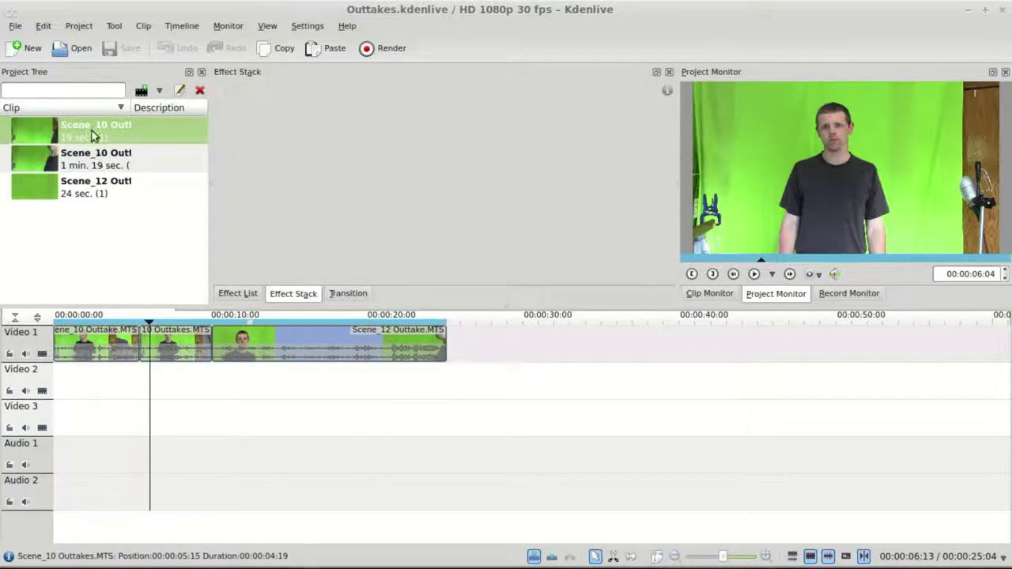
left_click(250, 293)
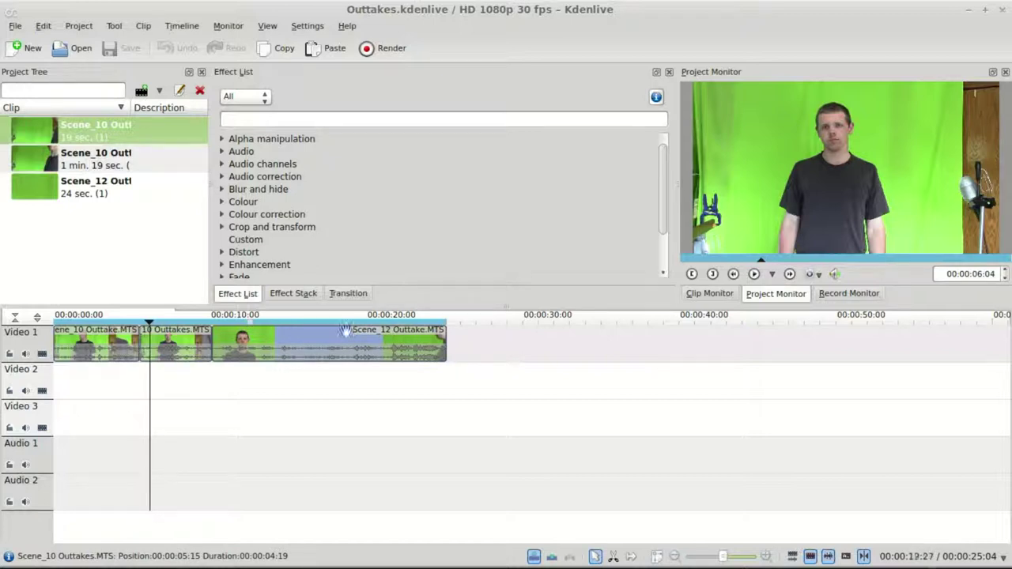
left_click(223, 140)
double_click(245, 154)
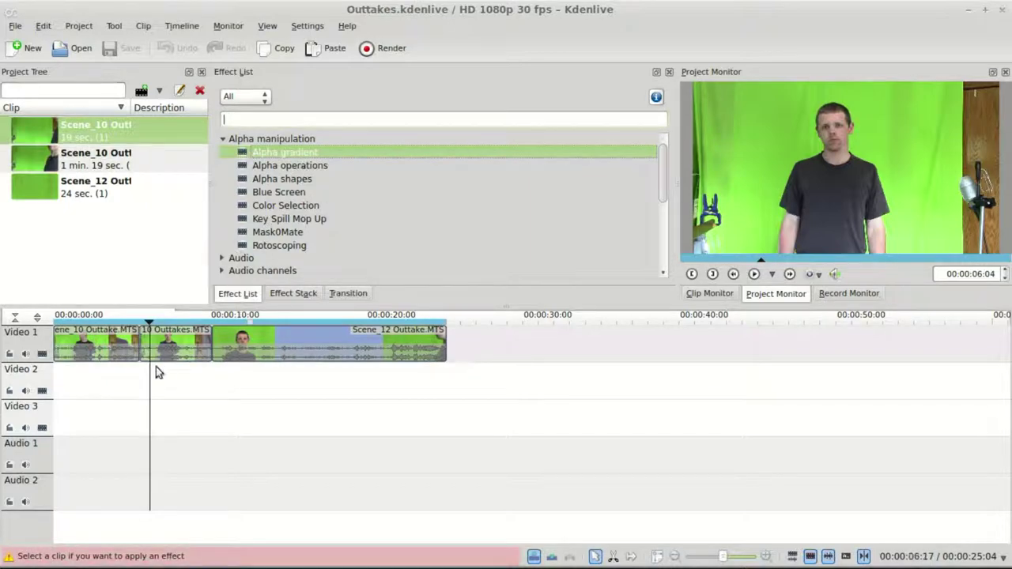
- Add Alpha gradient to the second Scene_10 clip with Operation Add, Position 686 and Max 999
left_click(176, 346)
left_click(237, 293)
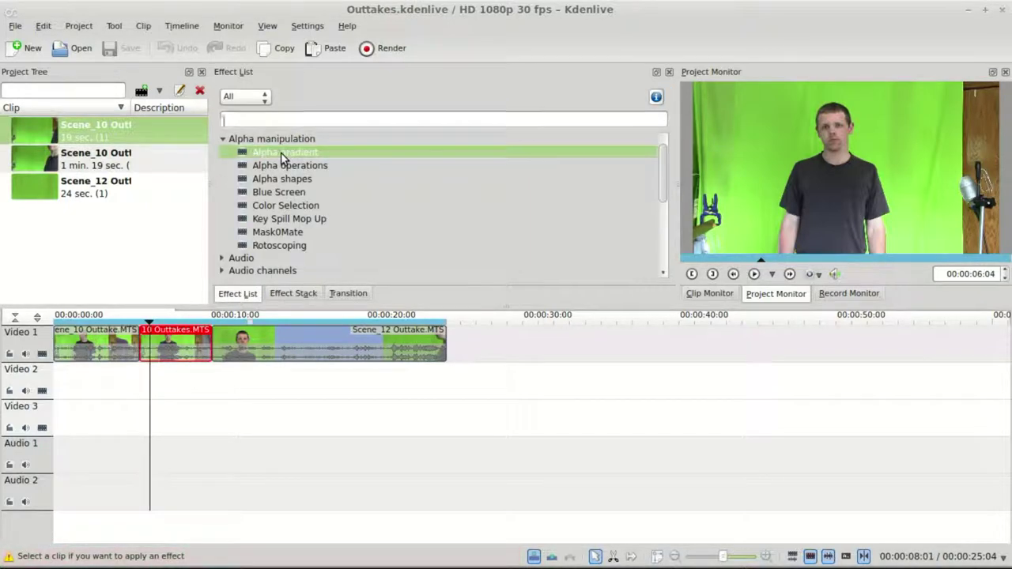
double_click(283, 155)
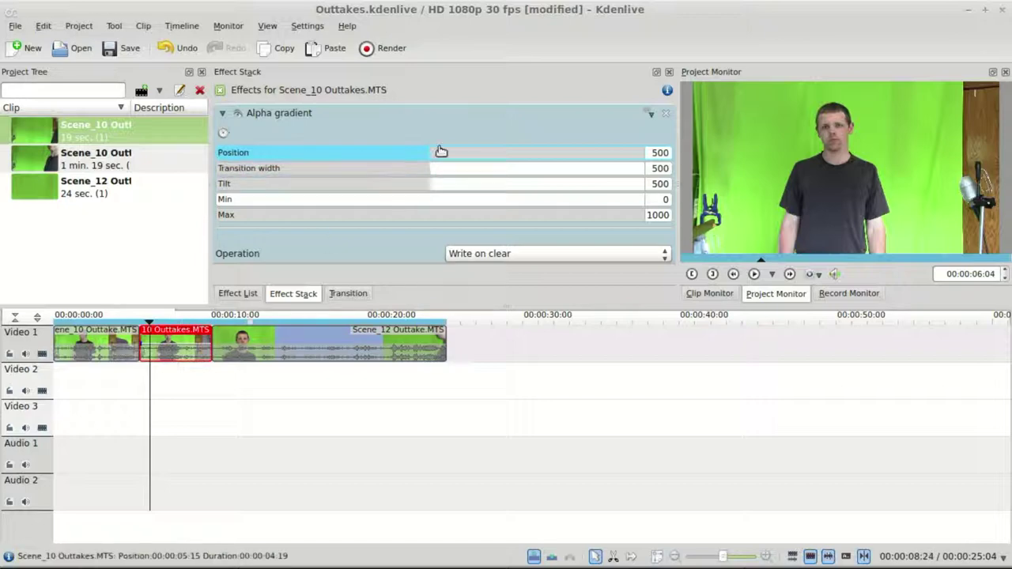
left_click(492, 254)
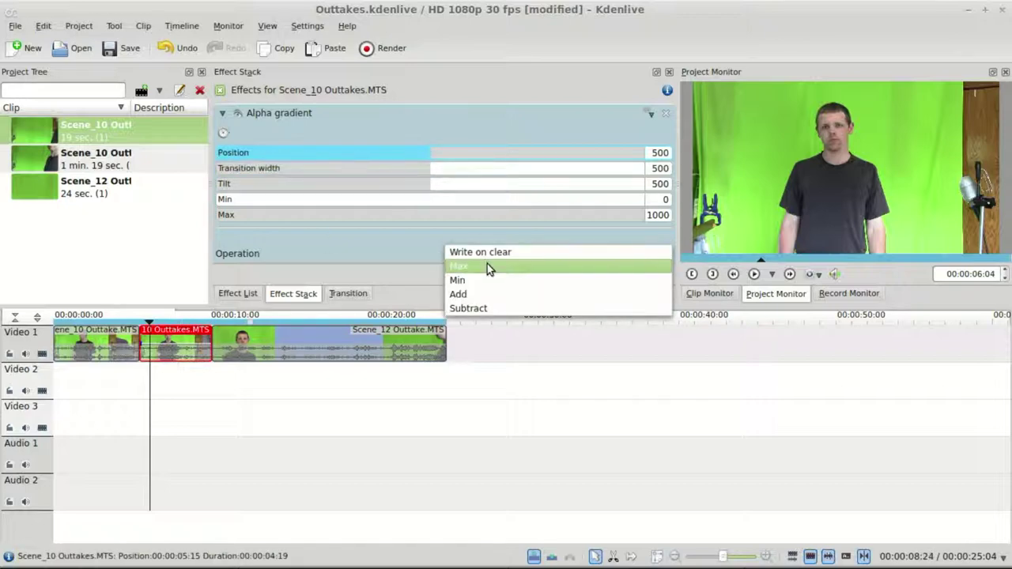
left_click(481, 293)
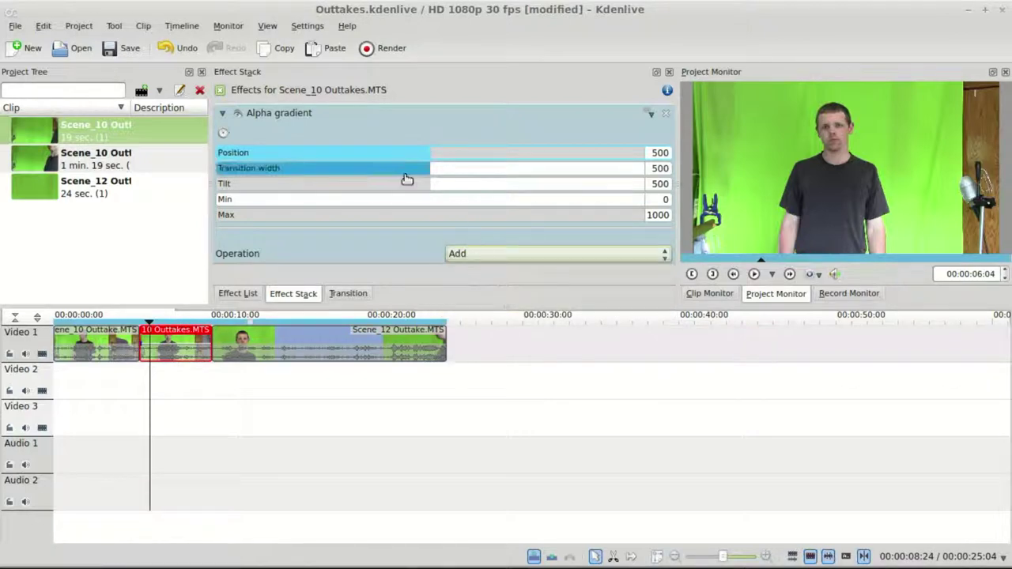
left_click_drag(449, 153, 509, 154)
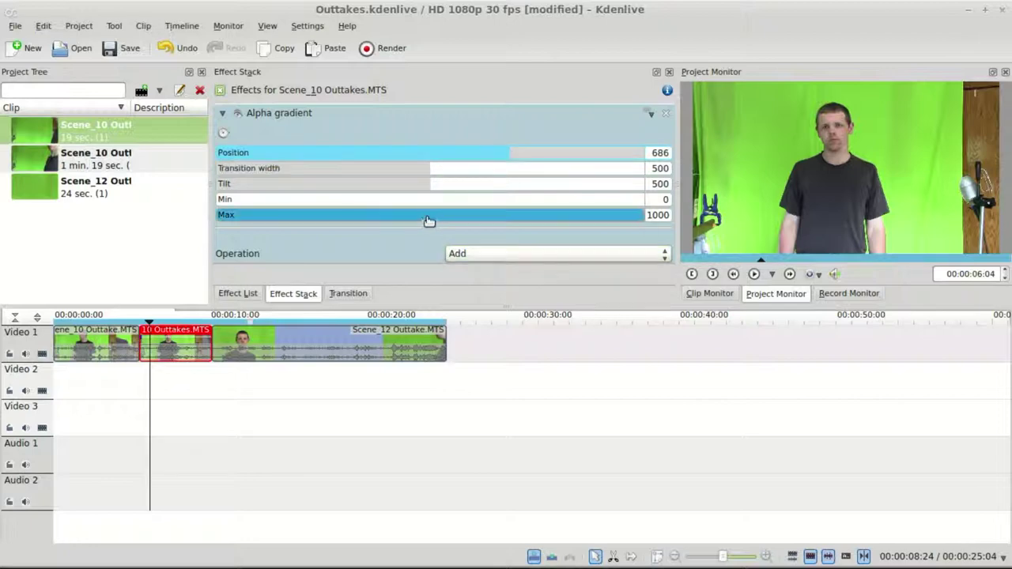
left_click_drag(430, 219, 523, 224)
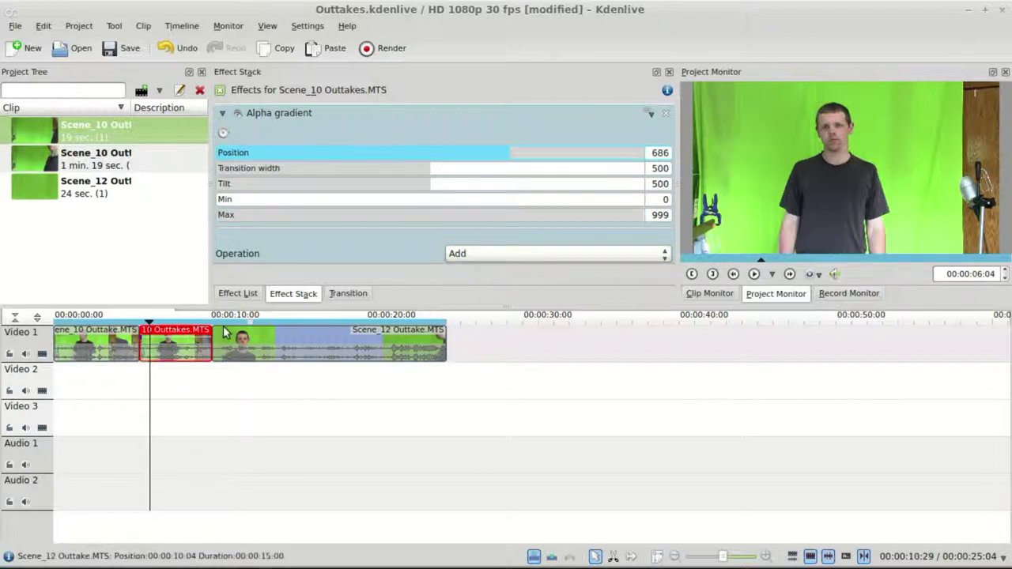
- Add a transition beneath the second Scene_10 clip and change its type to Composite
right_click(191, 345)
left_click(180, 350)
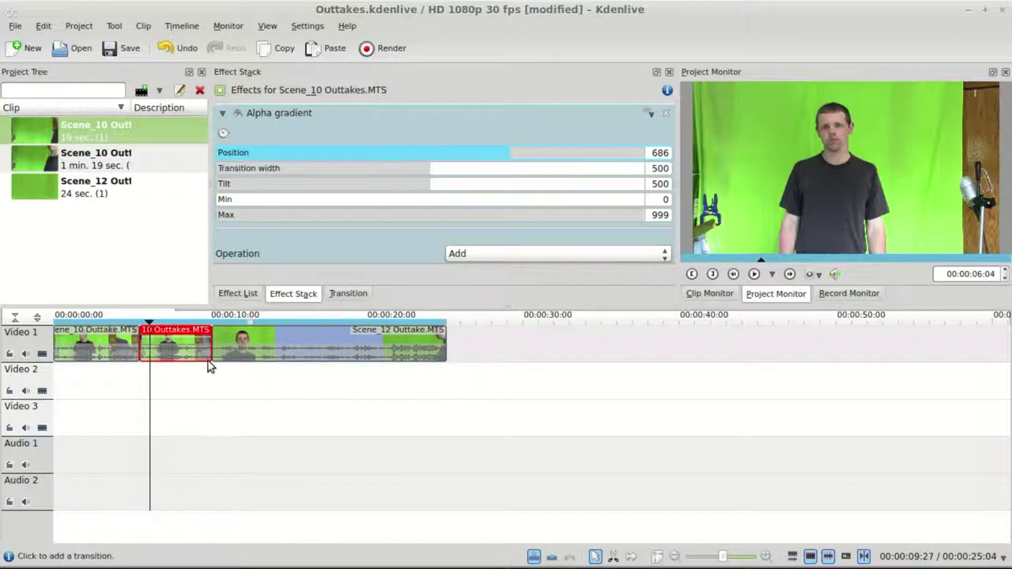
left_click(183, 370)
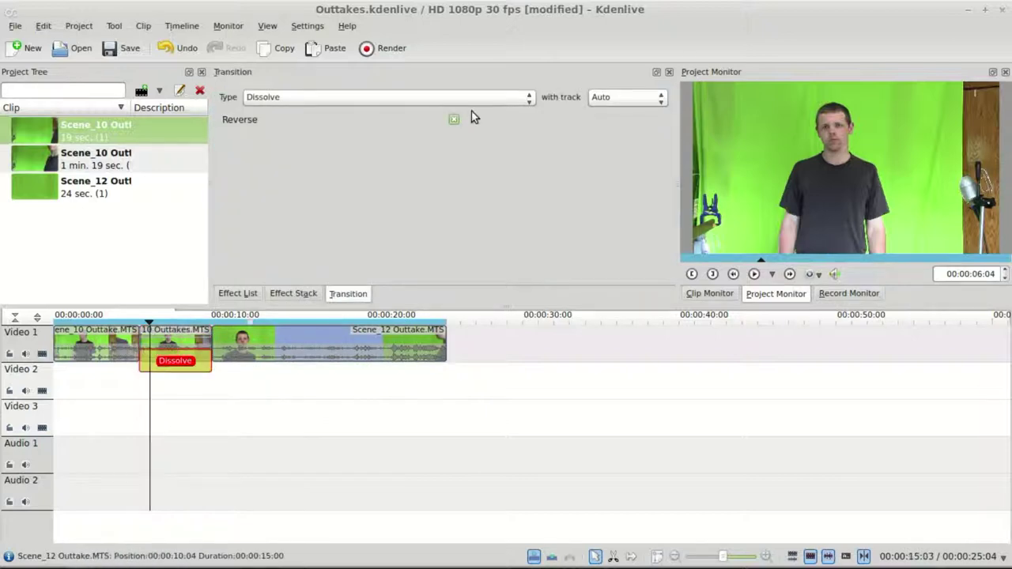
left_click(467, 98)
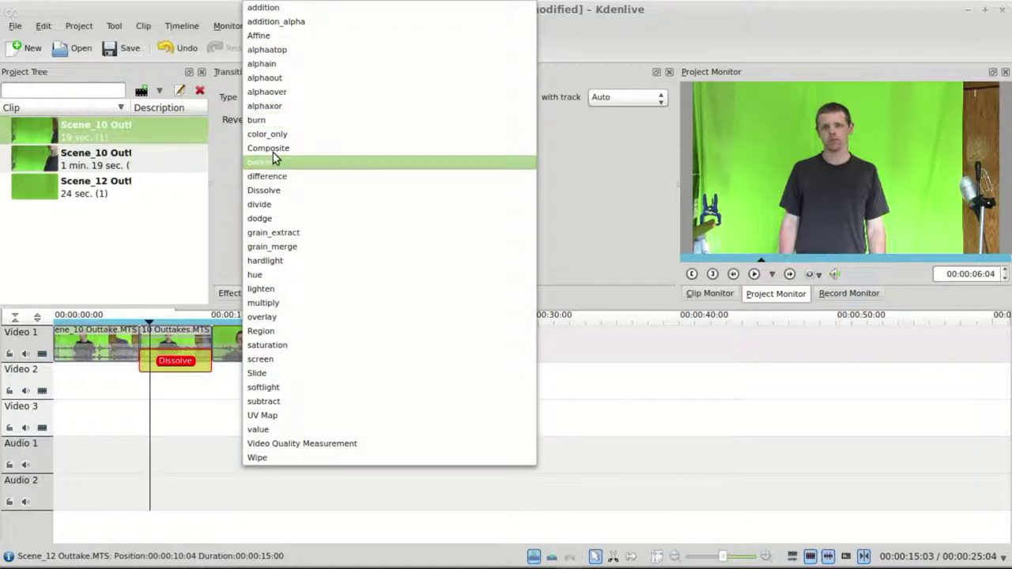
left_click(272, 149)
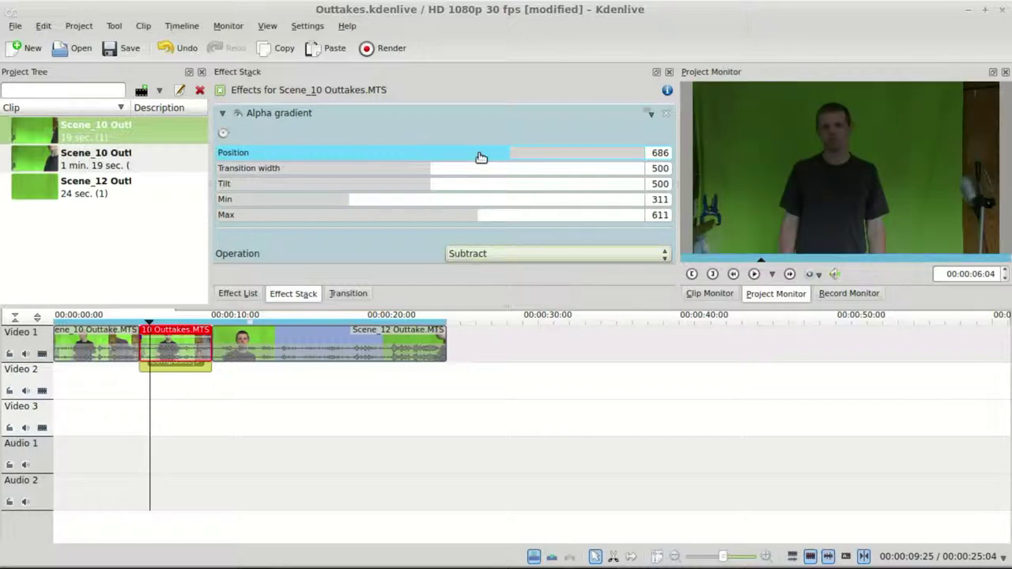
- Raise the Alpha gradient position to 254, then reselect the Composite transition to view its settings
left_click_drag(481, 157, 500, 157)
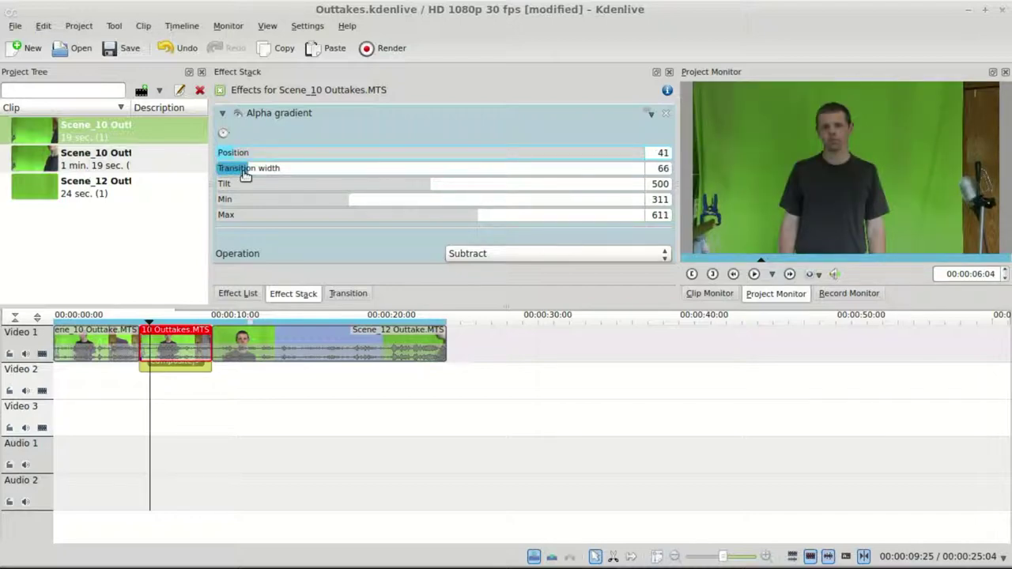
left_click_drag(247, 153, 535, 150)
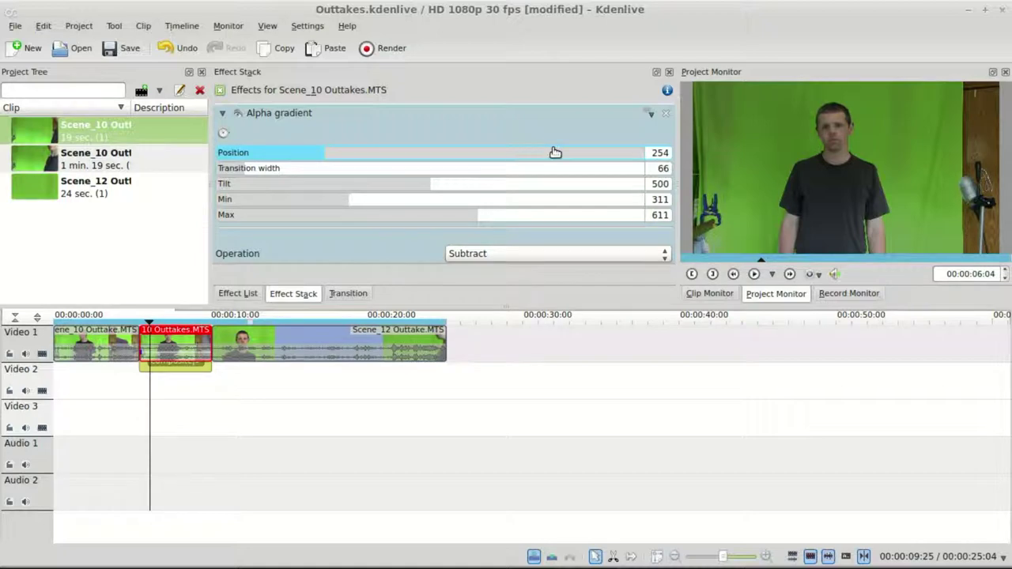
left_click(198, 361)
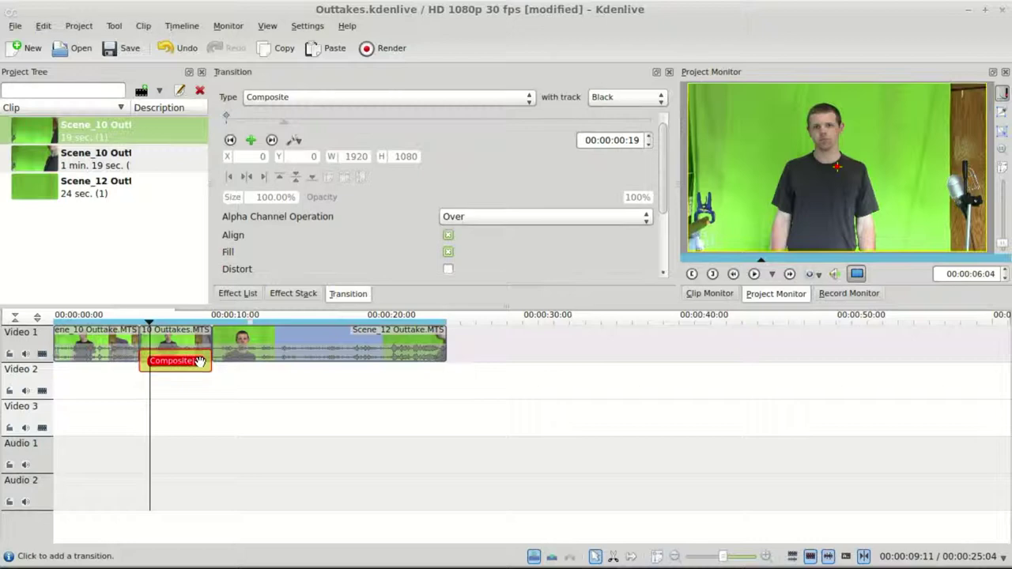
- Delete the Composite transition and select the second Scene_10 clip at about seven seconds
key("Delete")
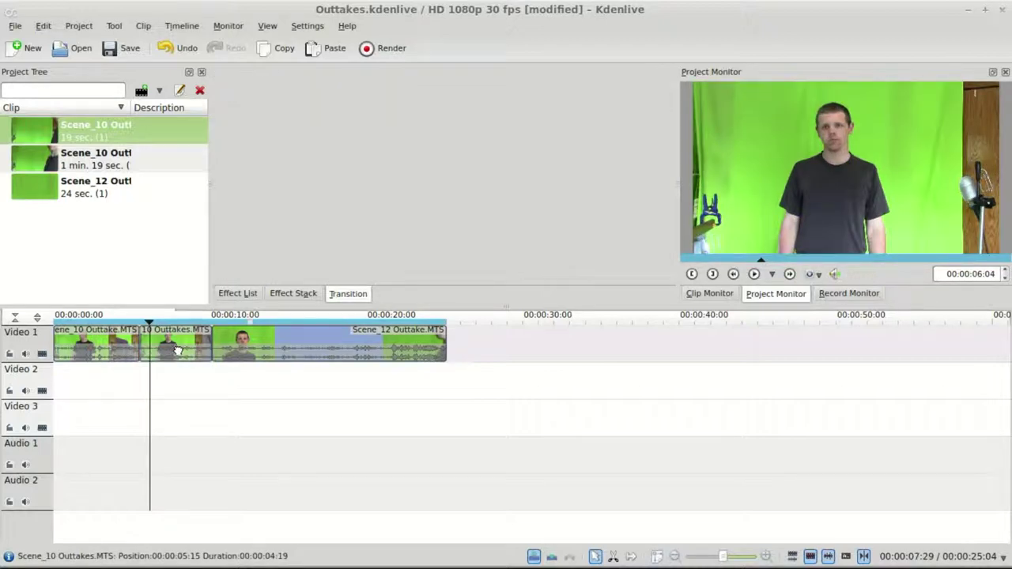
left_click(179, 351)
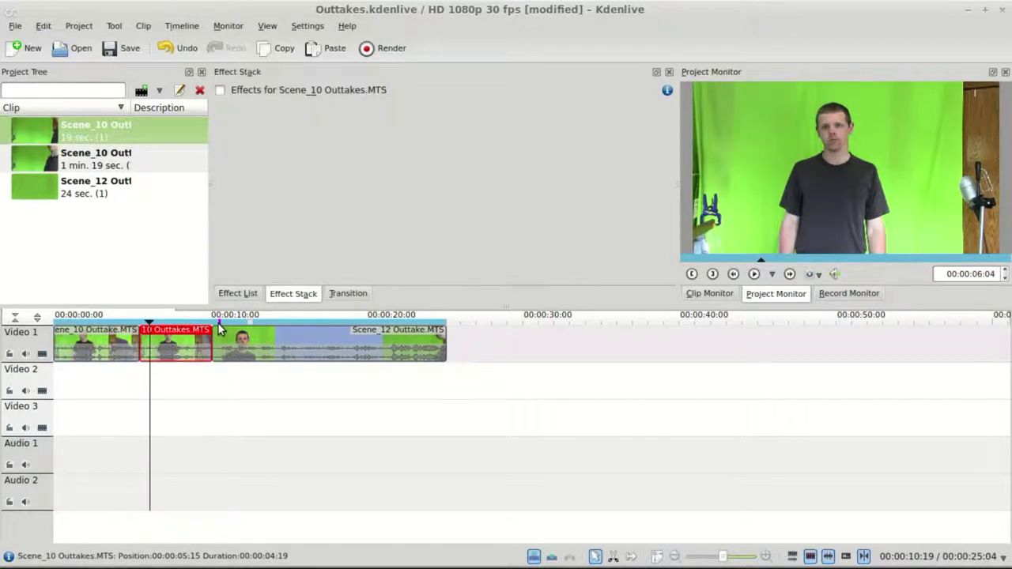
left_click(166, 325)
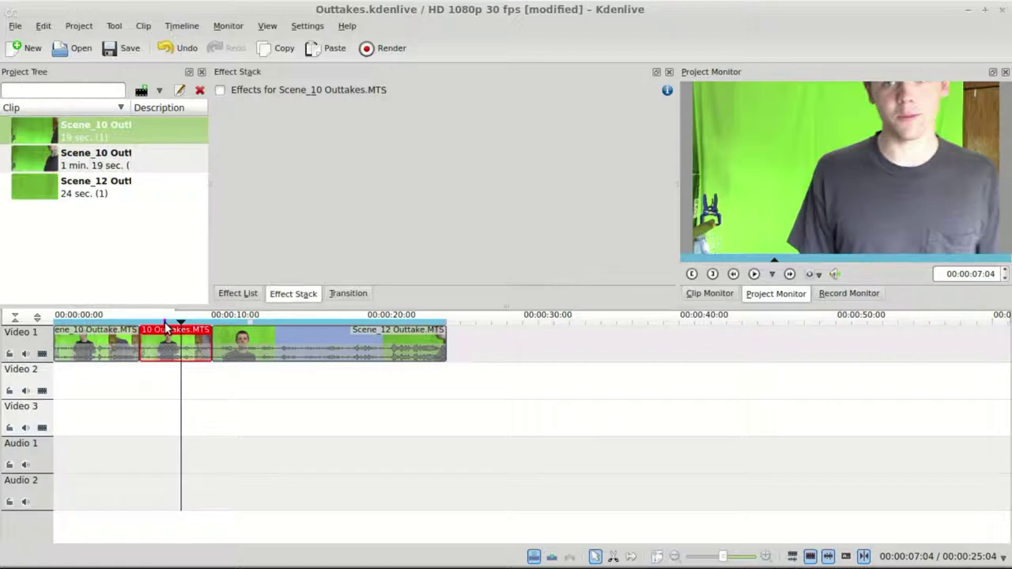
- Add a Blue Screen effect to the clip and set its key colour to bright green
left_click(238, 294)
double_click(288, 191)
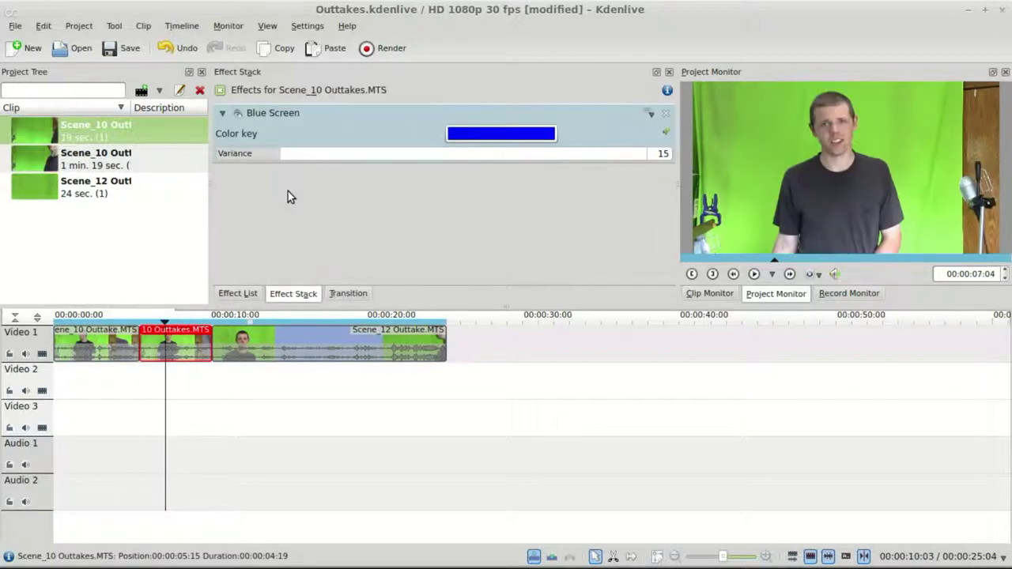
left_click(501, 133)
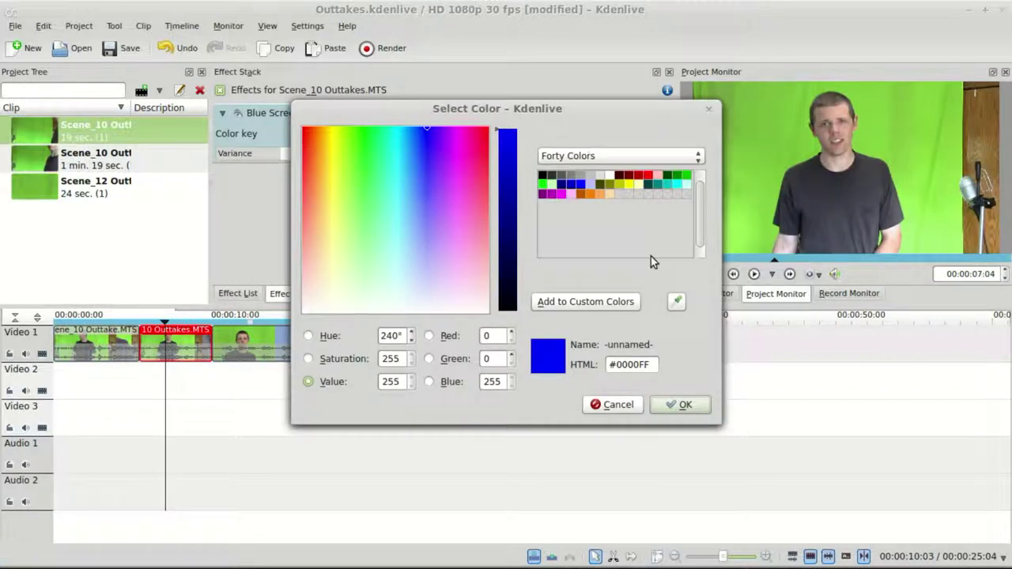
left_click(685, 175)
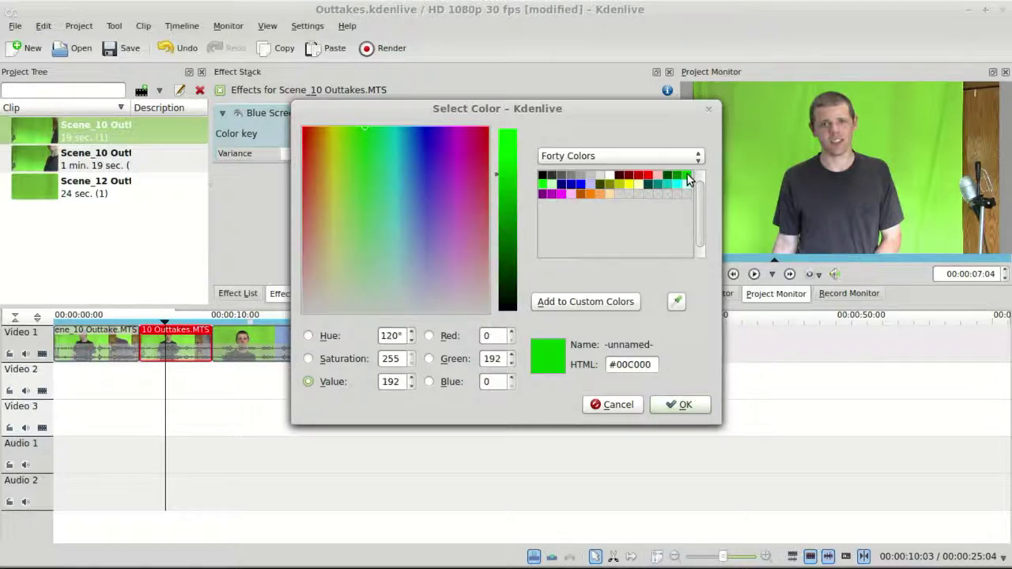
left_click(542, 185)
left_click(668, 407)
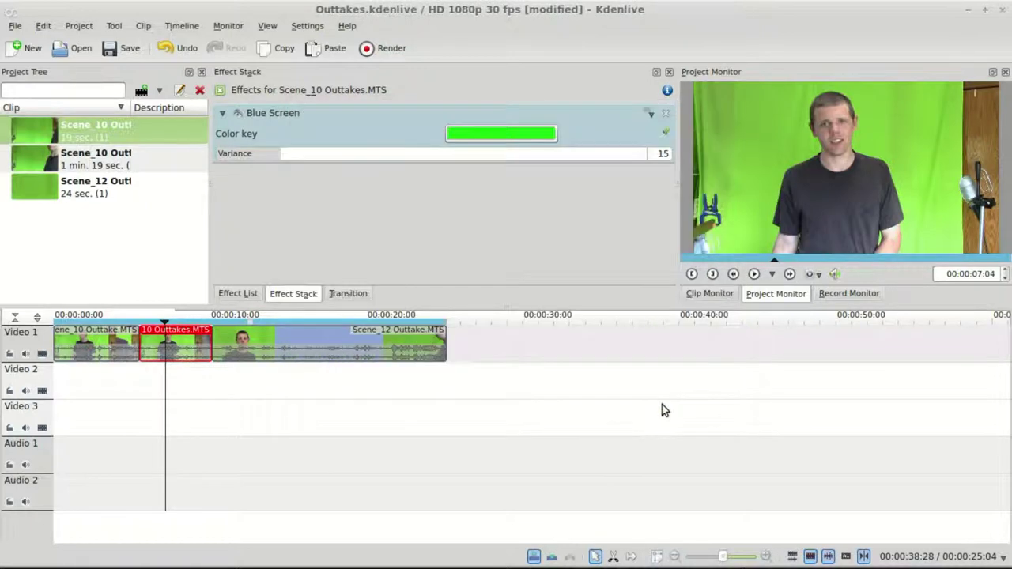
- Add a transition under the second Scene_10 clip, switch it to Composite, and blend it with the Black track
left_click(196, 362)
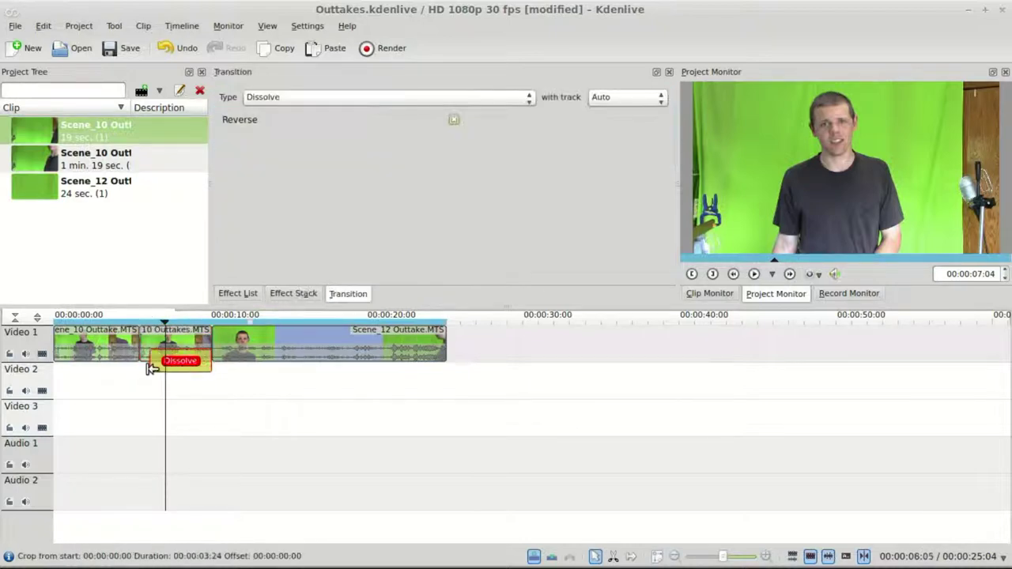
left_click(527, 97)
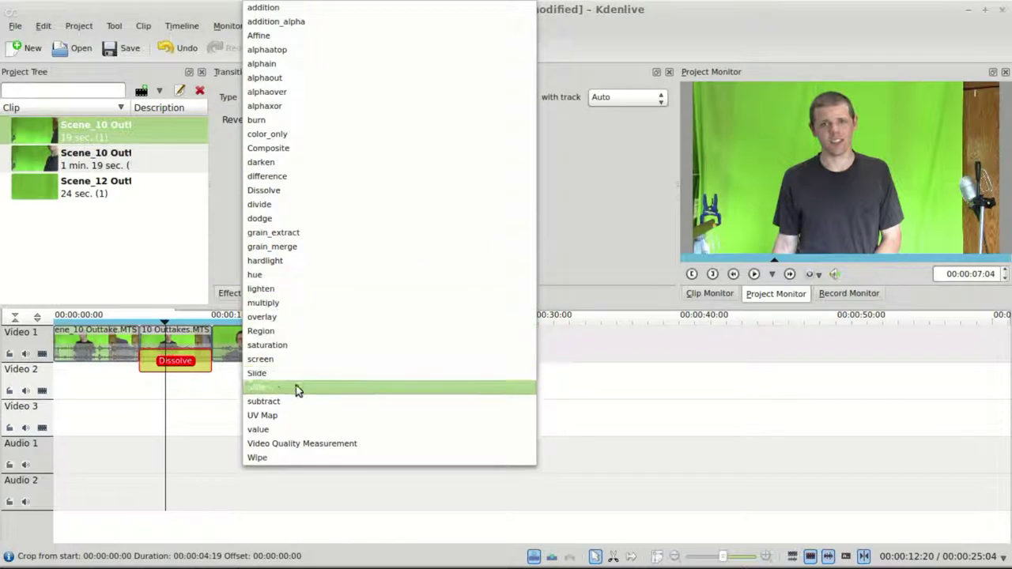
left_click(289, 150)
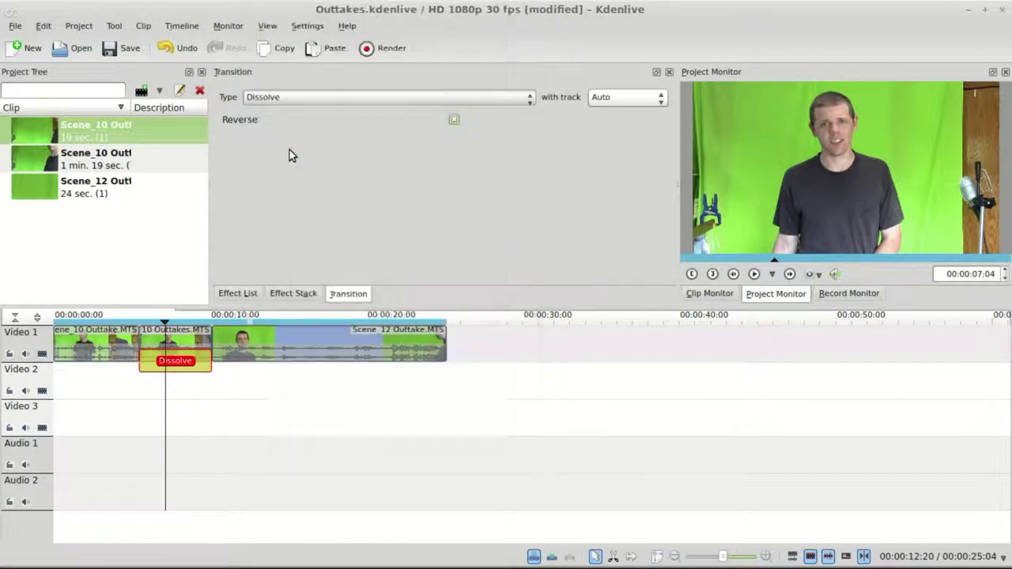
left_click(632, 100)
left_click(630, 164)
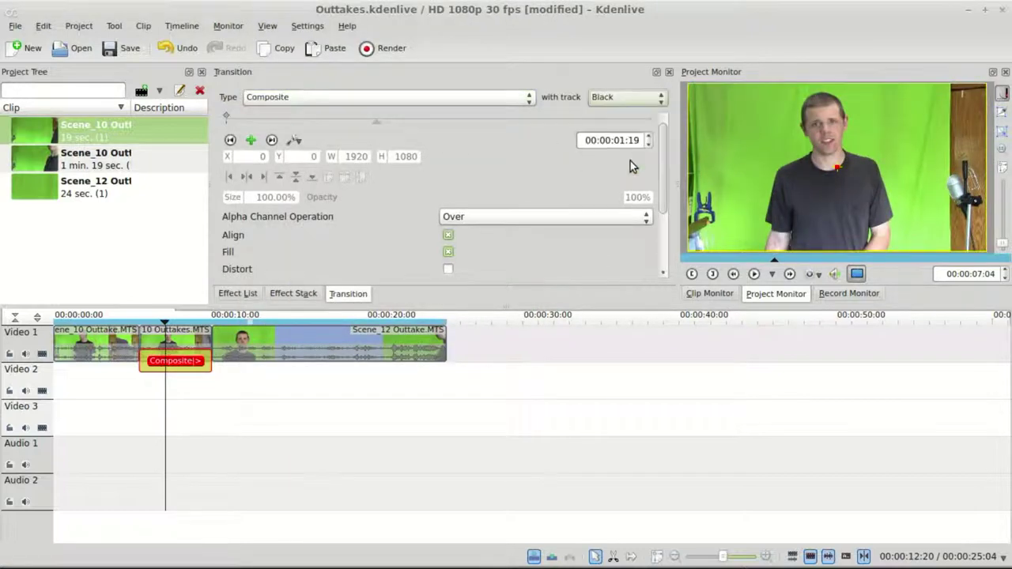
- Sample the footage's green backdrop (#7EC43F) from the preview as the Blue Screen key colour
left_click(190, 343)
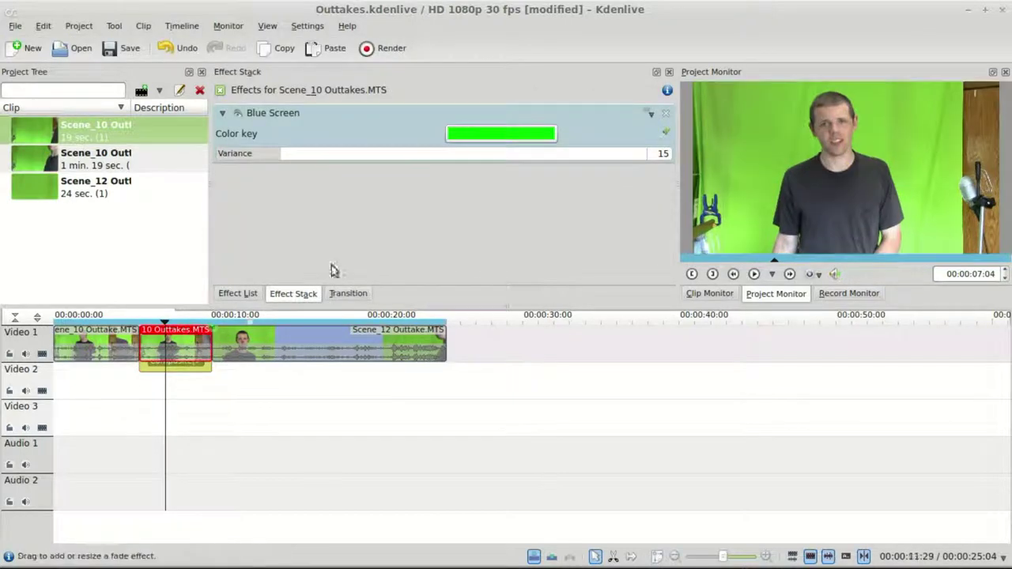
left_click(508, 135)
left_click(676, 301)
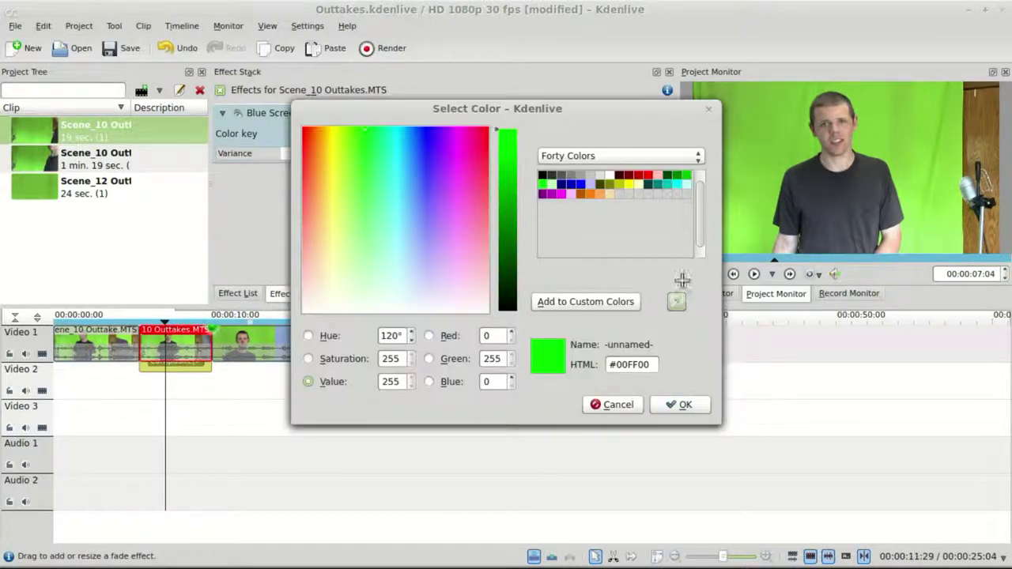
left_click(801, 156)
left_click(679, 405)
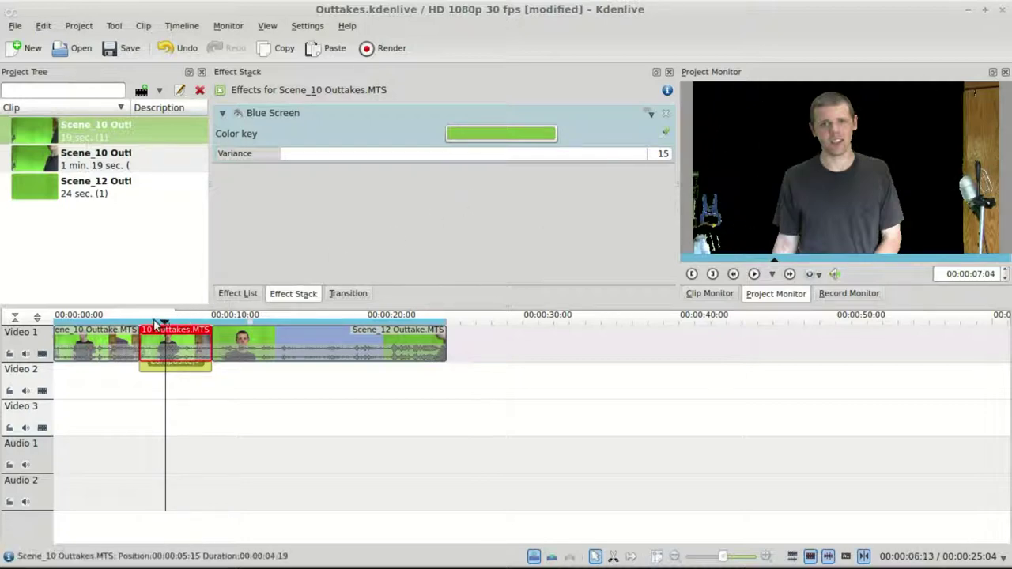
left_click(187, 365)
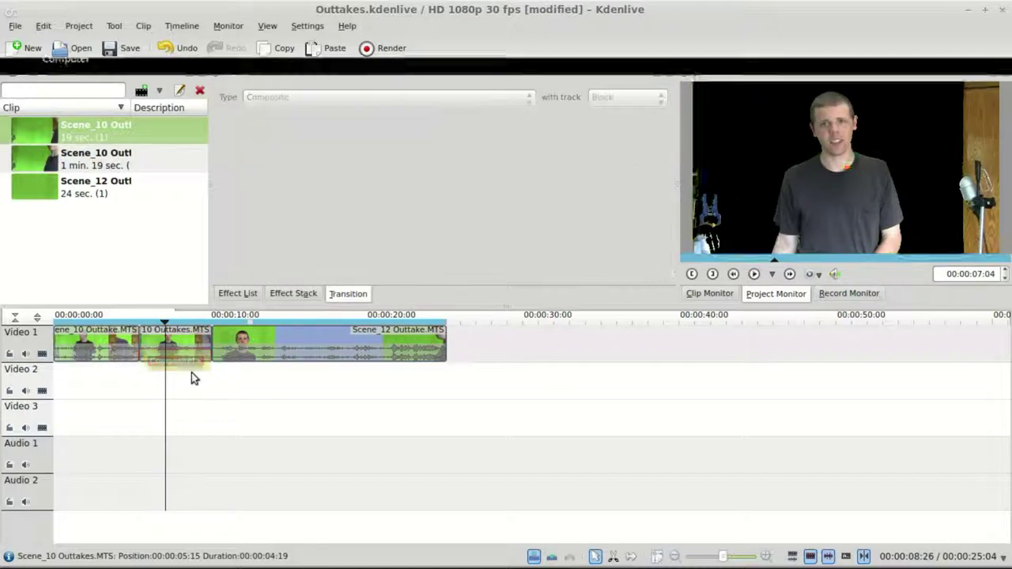
left_click(152, 325)
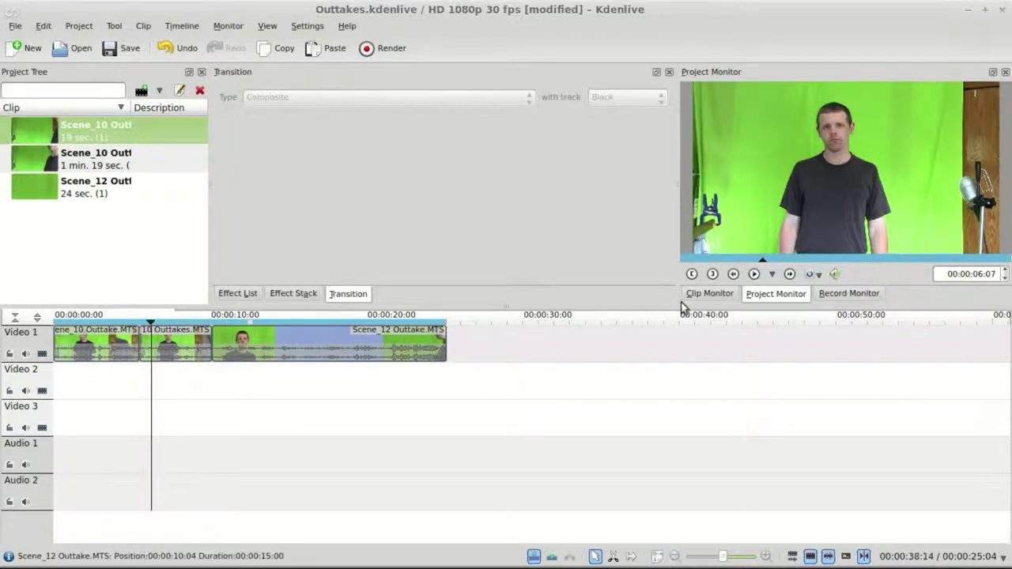
left_click(754, 274)
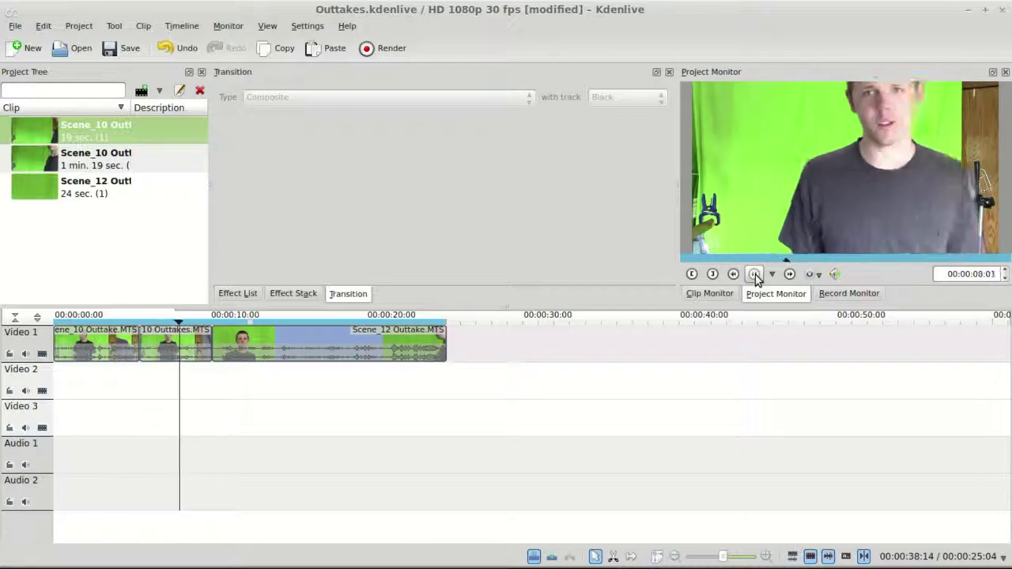
left_click(754, 275)
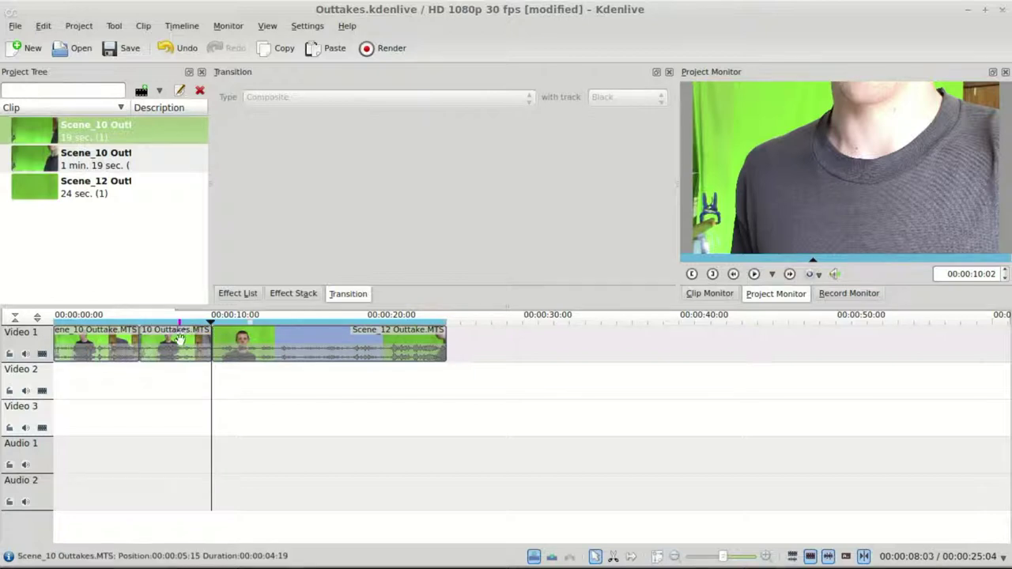
key("shift+Left")
key("shift+Left")
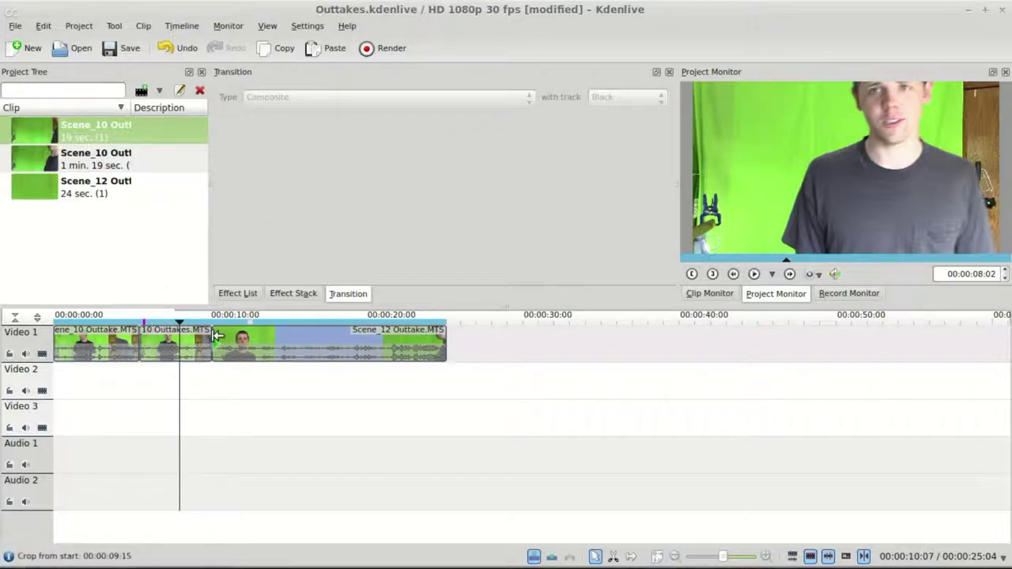
- Move Scene_12 down to Video 2 and preview the second Scene_10 clip from 00:00:09:18
left_click_drag(216, 336, 212, 373)
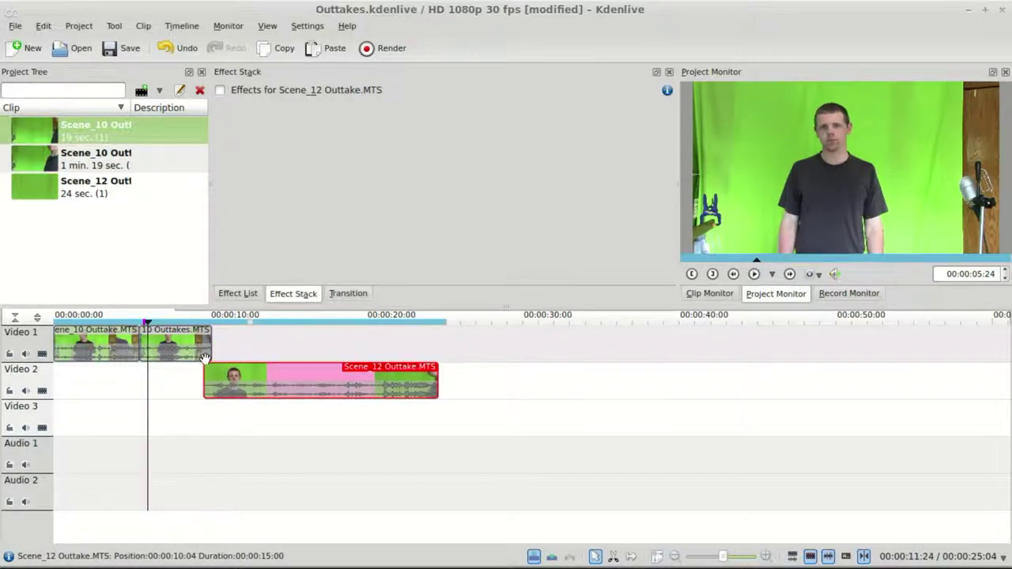
left_click(203, 348)
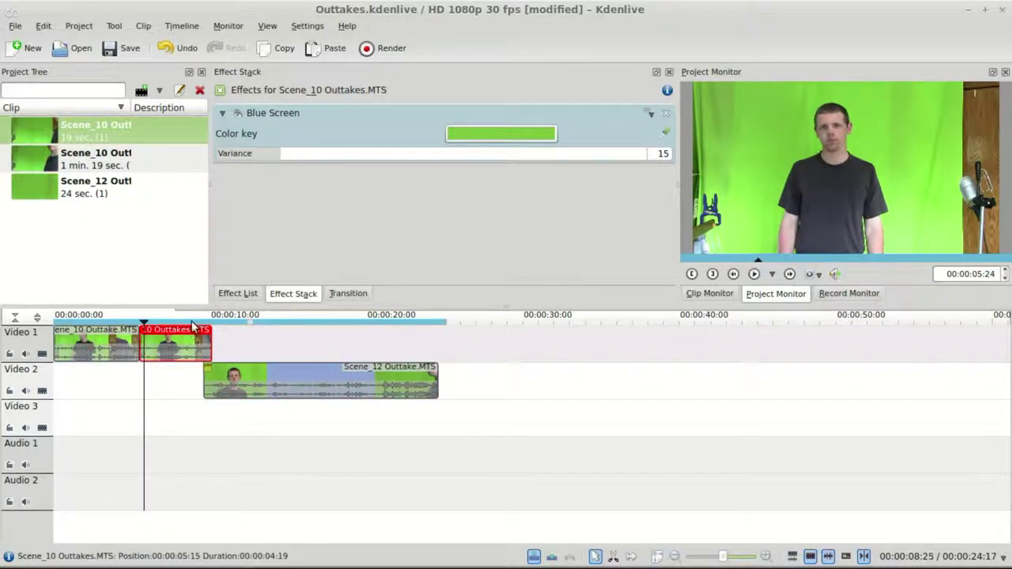
left_click(204, 330)
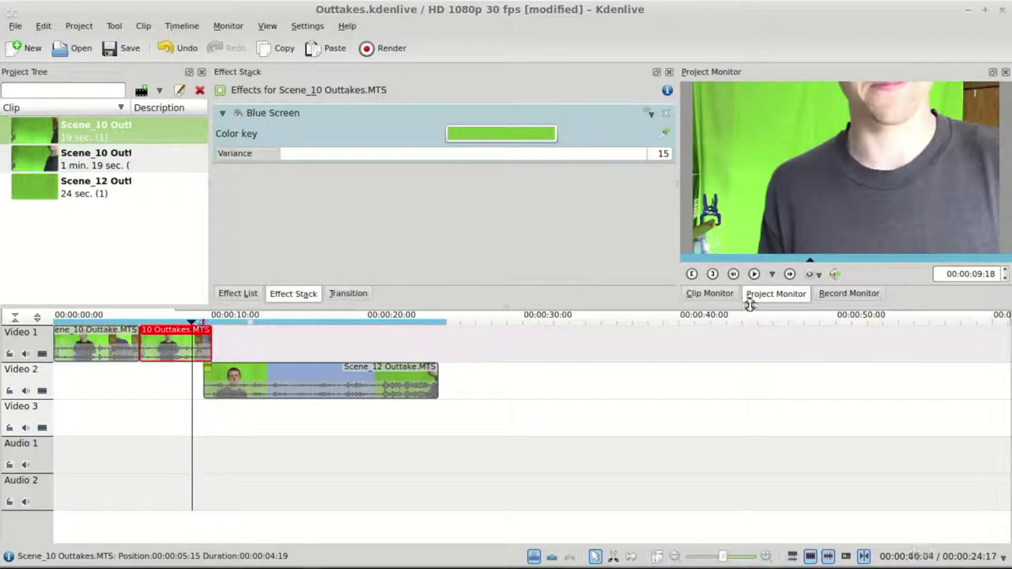
left_click(753, 274)
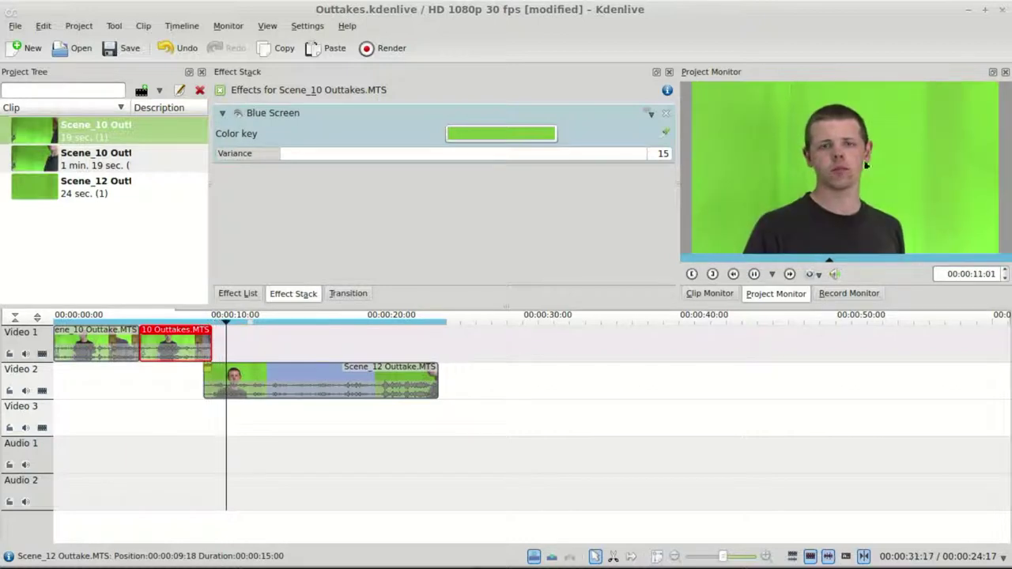
left_click(753, 274)
- Remove the Blue Screen effect and move Scene_12 back onto Video 1 after Scene_10
left_click(666, 113)
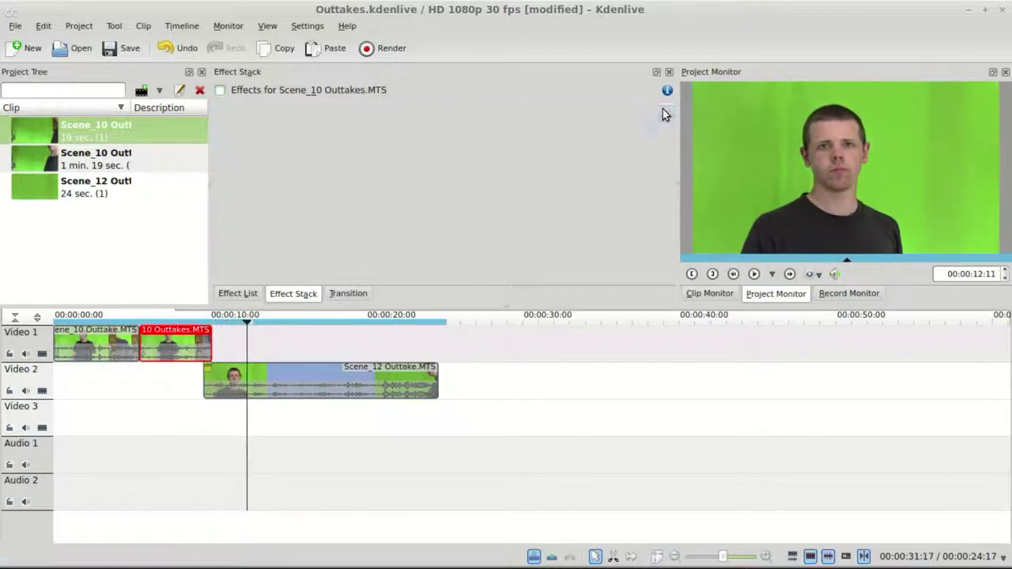
left_click_drag(308, 371, 312, 340)
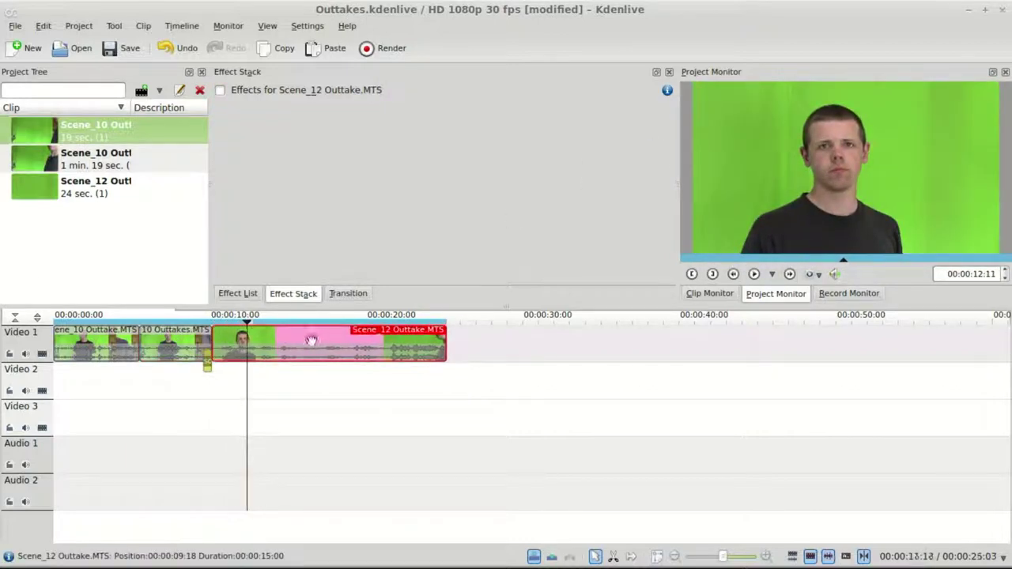
left_click(206, 366)
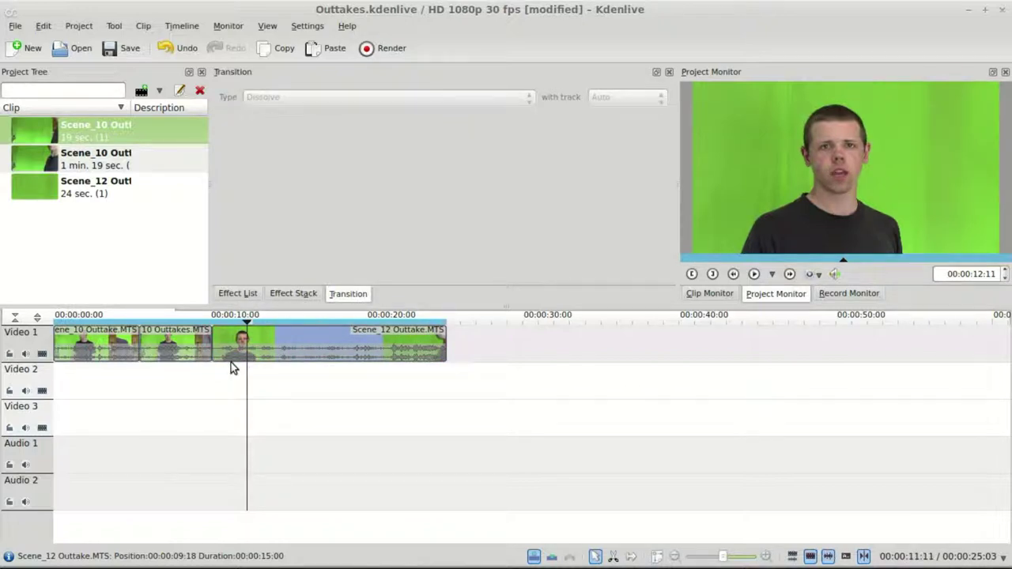
- Select the second Scene_10 clip and browse the Audio, Audio channels and Audio correction effect categories
left_click(175, 348)
left_click(237, 293)
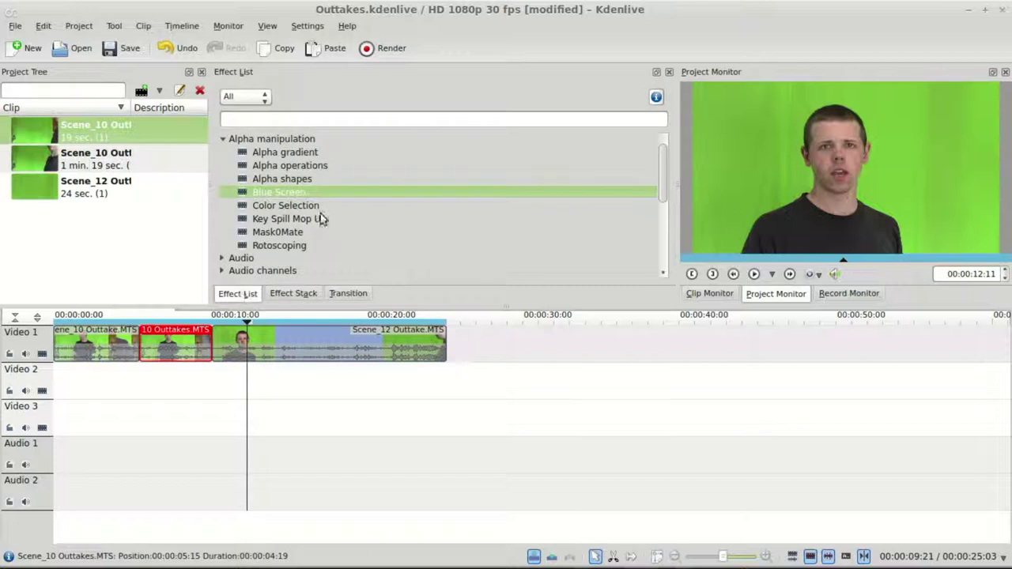
left_click(223, 139)
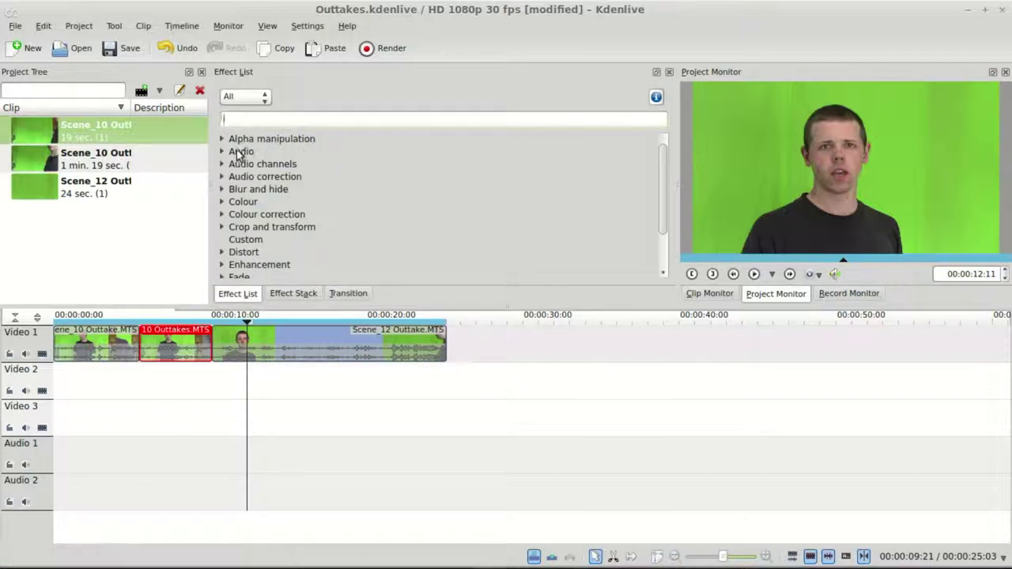
left_click(224, 152)
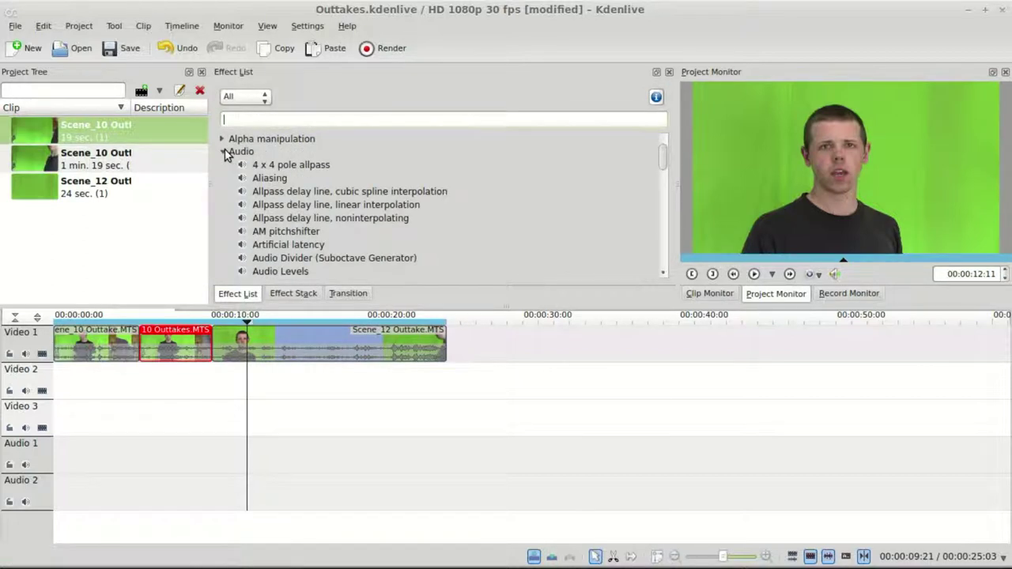
scroll(332, 231, "down", 20)
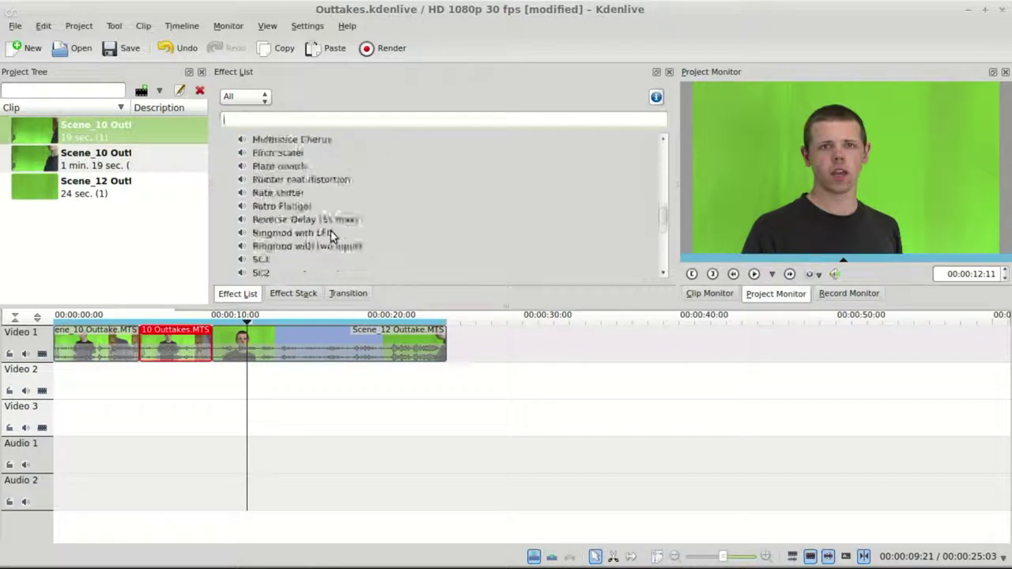
scroll(330, 231, "down", 15)
scroll(331, 231, "up", 20)
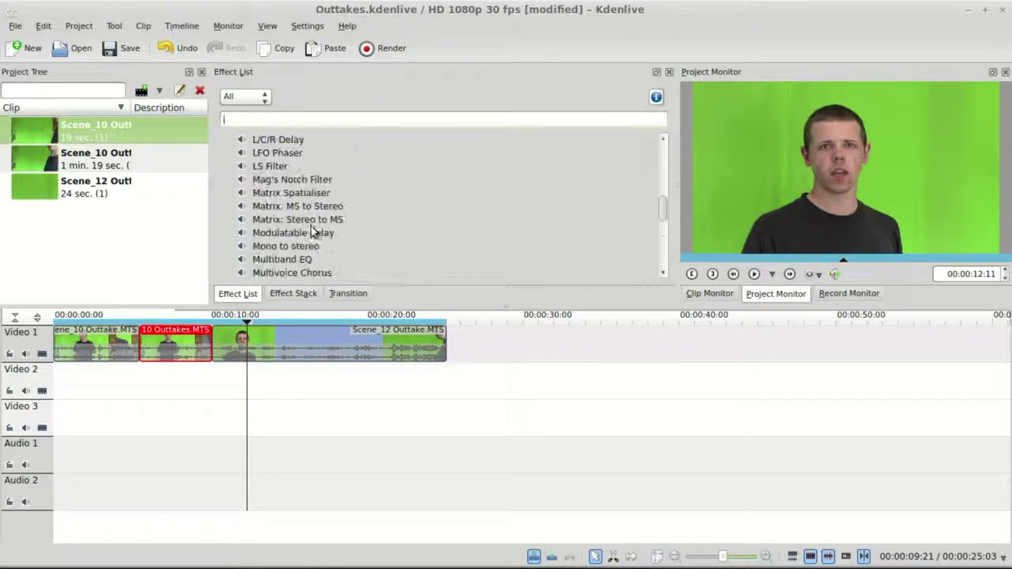
scroll(312, 230, "up", 15)
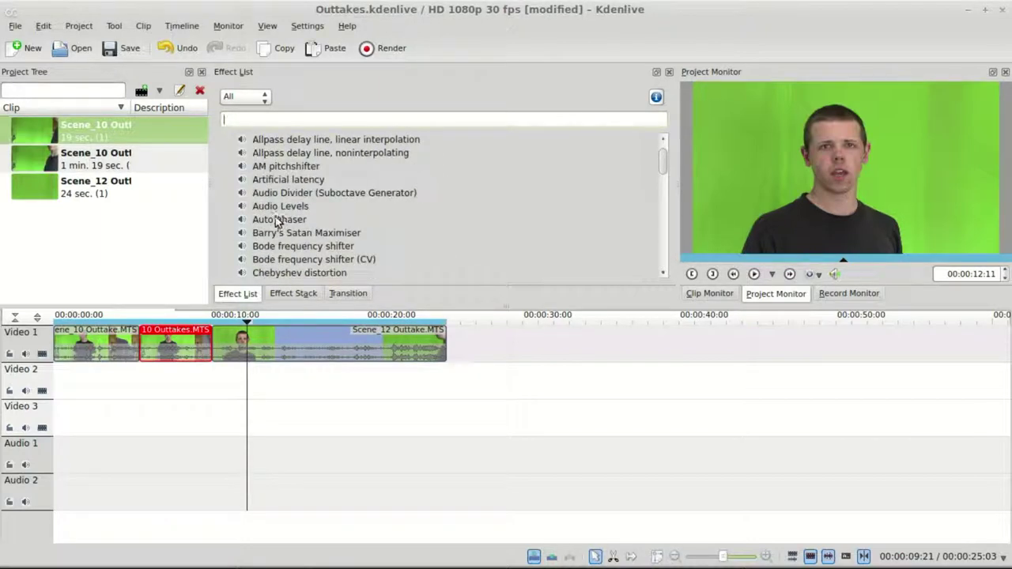
scroll(269, 217, "up", 2)
left_click(223, 152)
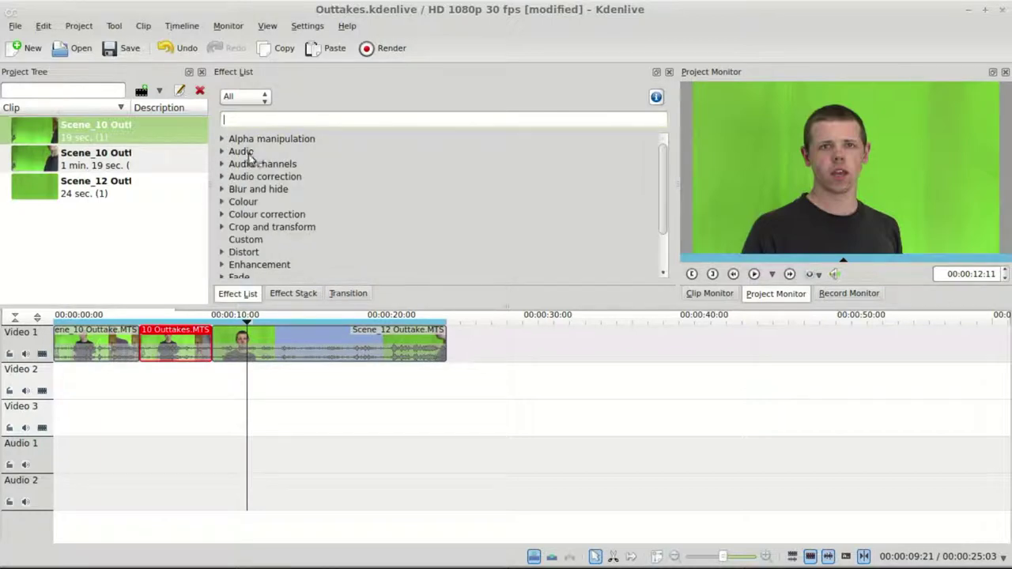
left_click(222, 164)
left_click(222, 164)
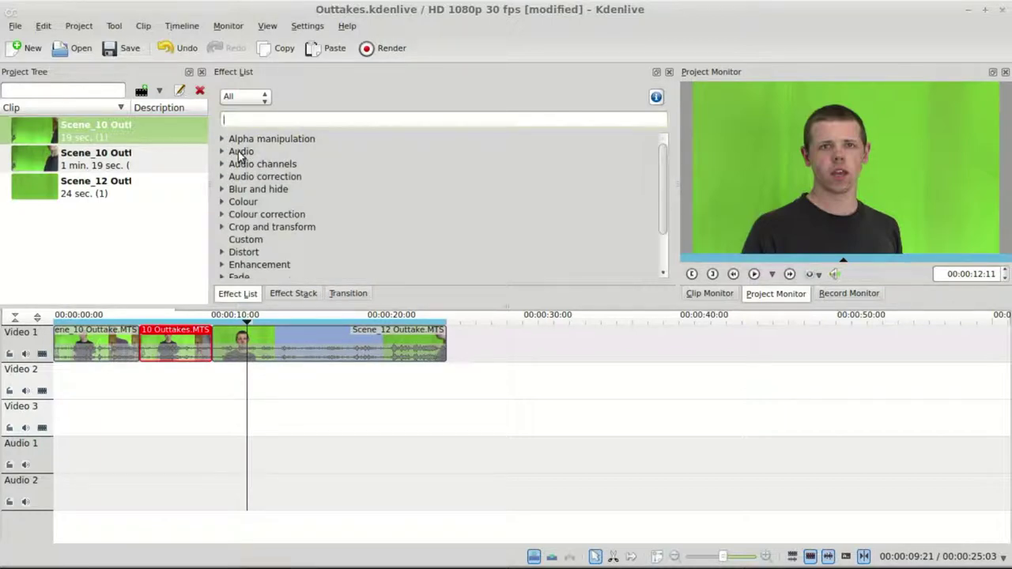
left_click(222, 177)
left_click(223, 176)
- Browse the Blur and hide, Colour, Colour correction, Crop and transform, and Fade effect categories
left_click(222, 189)
scroll(395, 234, "down", 2)
scroll(232, 181, "up", 1)
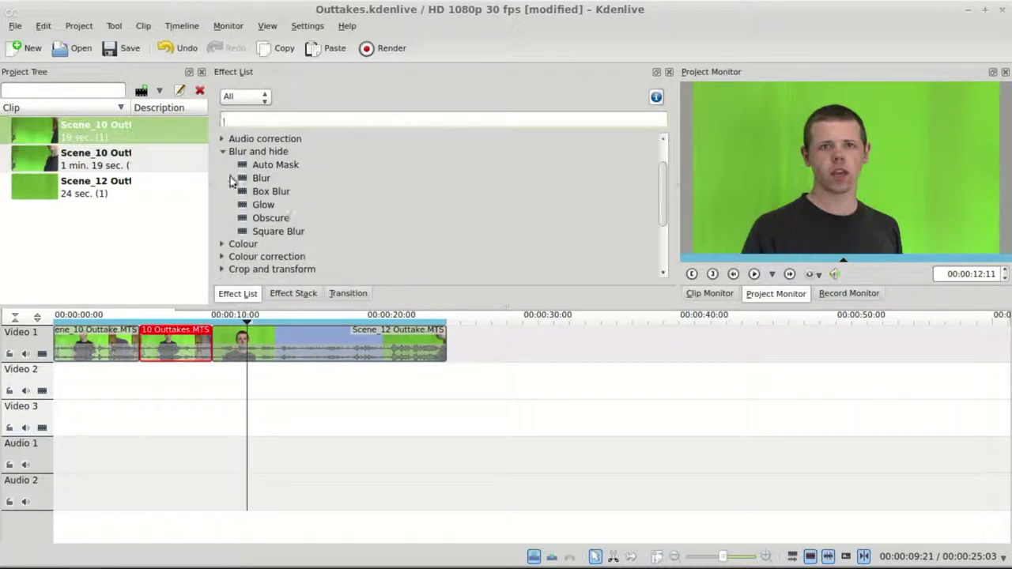
left_click(225, 153)
left_click(224, 154)
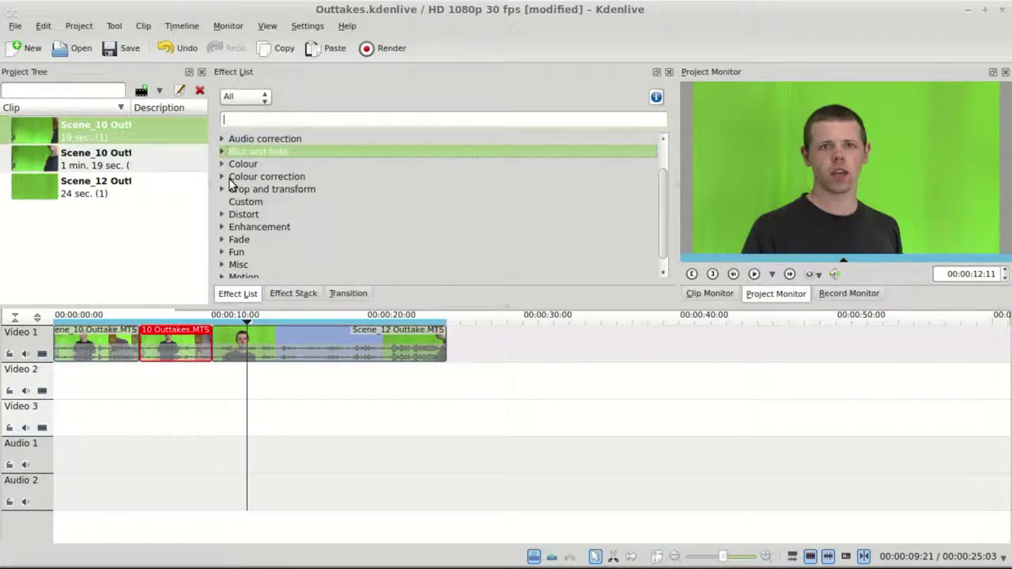
left_click(223, 164)
left_click(223, 165)
left_click(224, 178)
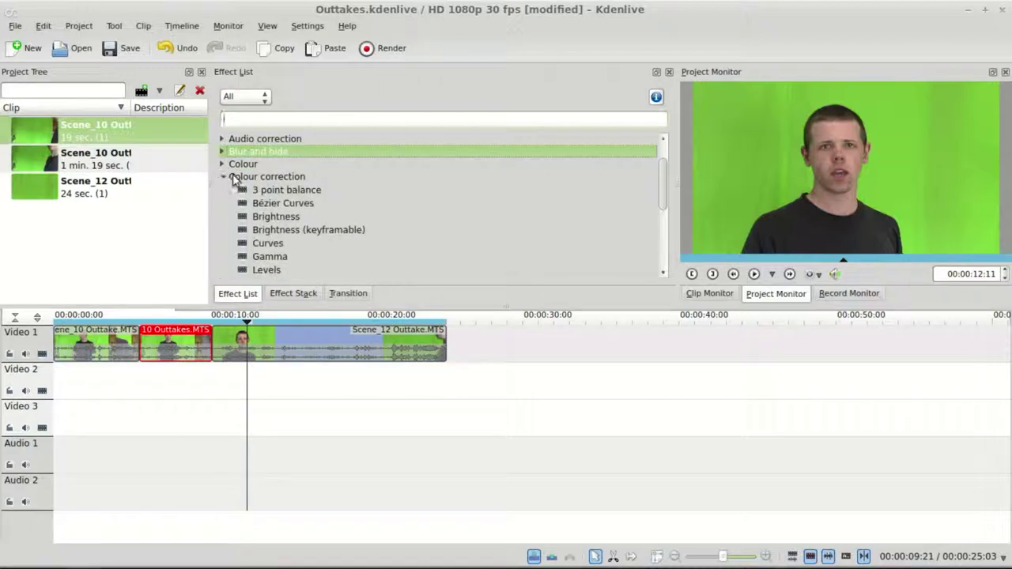
left_click(223, 177)
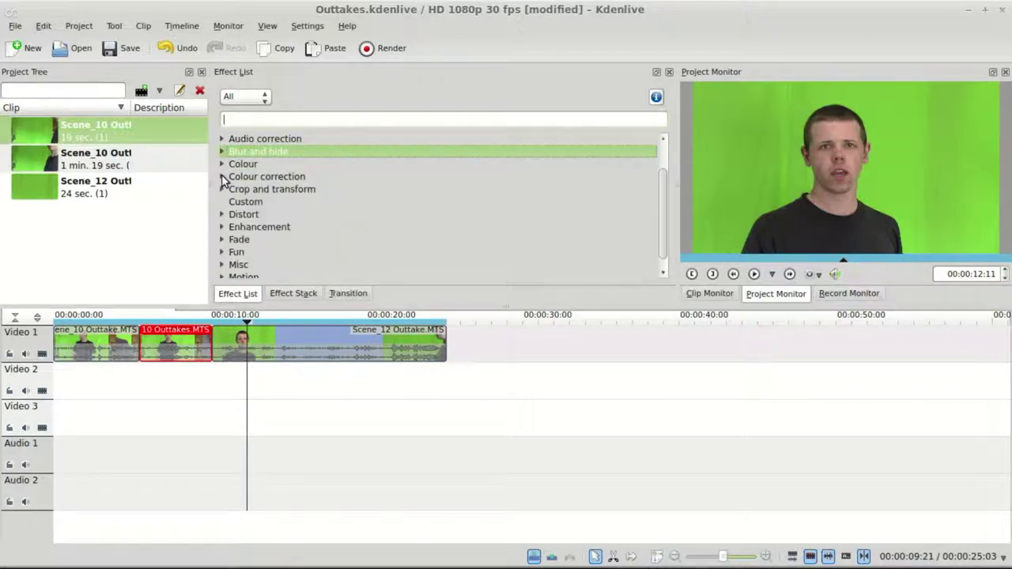
left_click(223, 190)
scroll(224, 194, "down", 1)
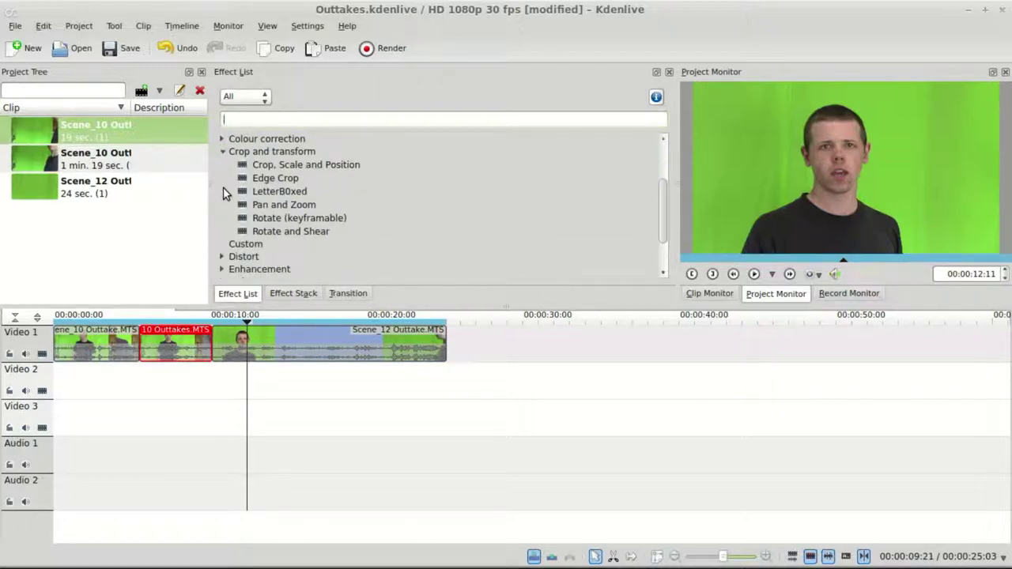
left_click(224, 150)
left_click(223, 227)
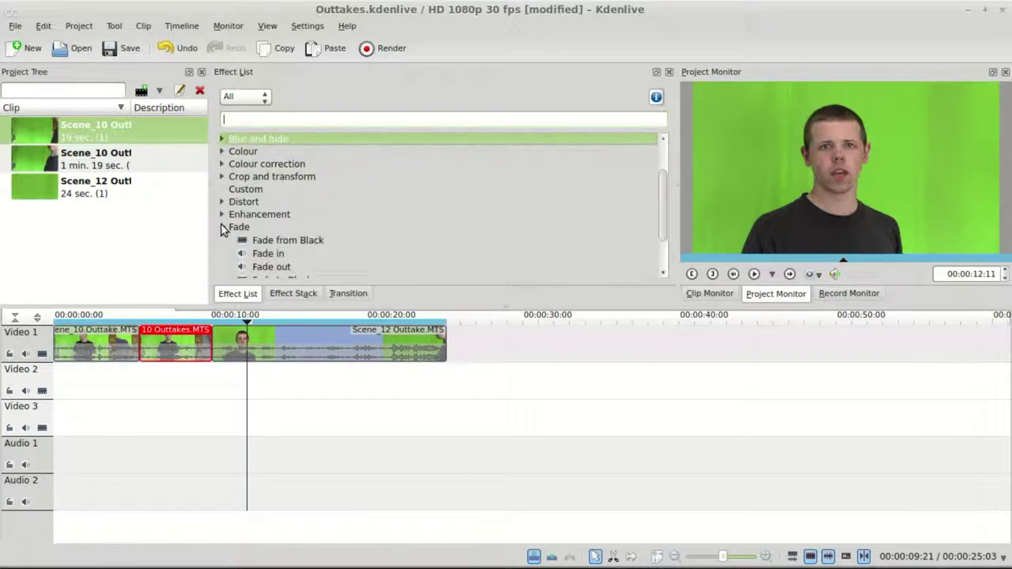
left_click(223, 226)
- Expand the Fun and Misc categories and scroll through their effects, such as Cartoon
left_click(223, 240)
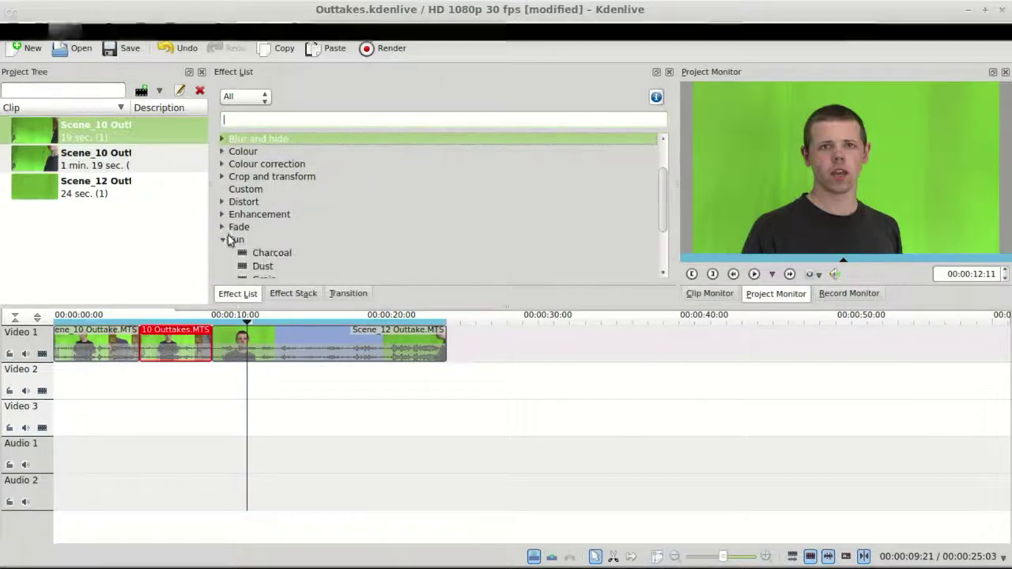
scroll(245, 237, "down", 2)
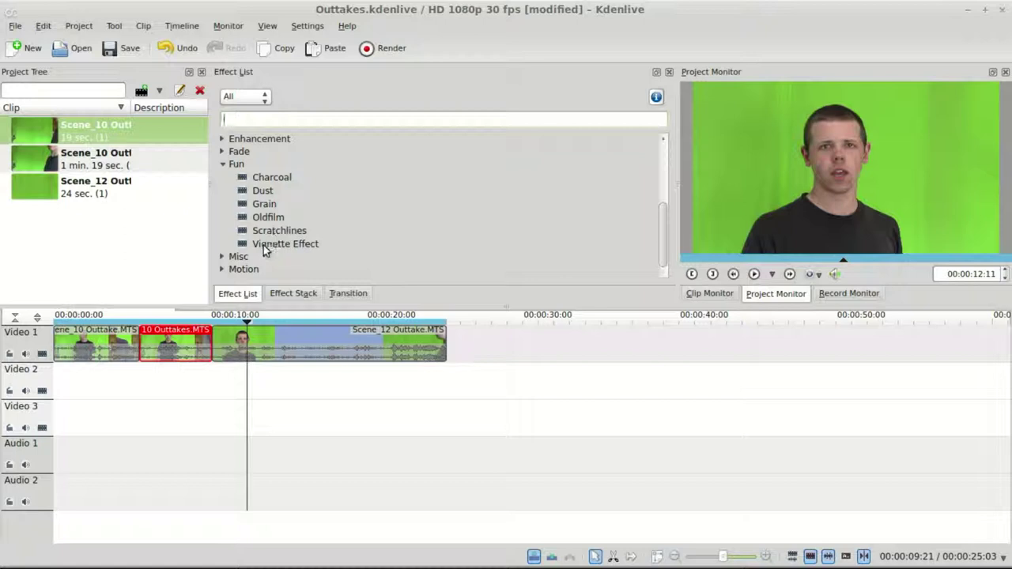
left_click(223, 257)
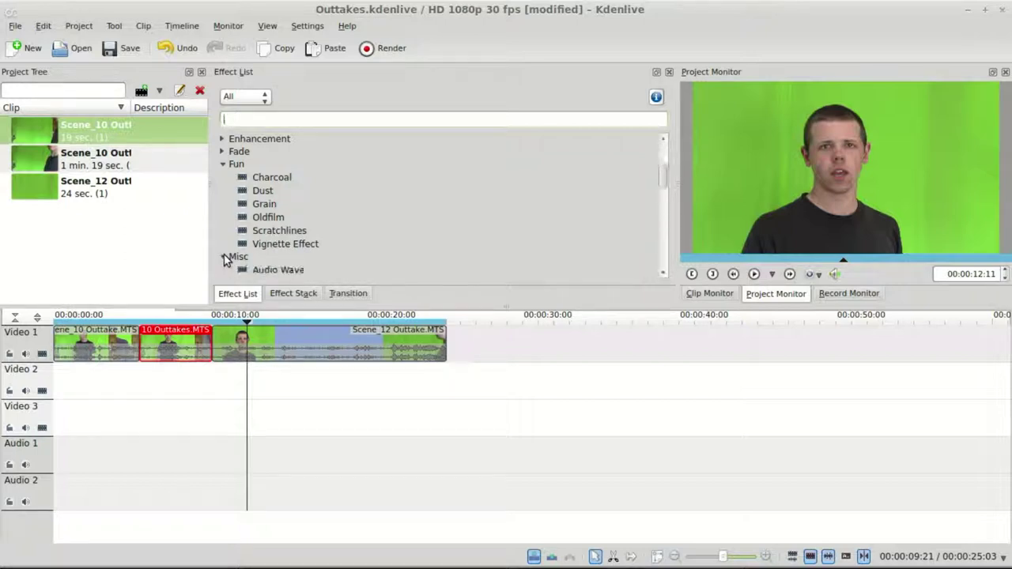
scroll(293, 239, "down", 4)
scroll(293, 238, "up", 1)
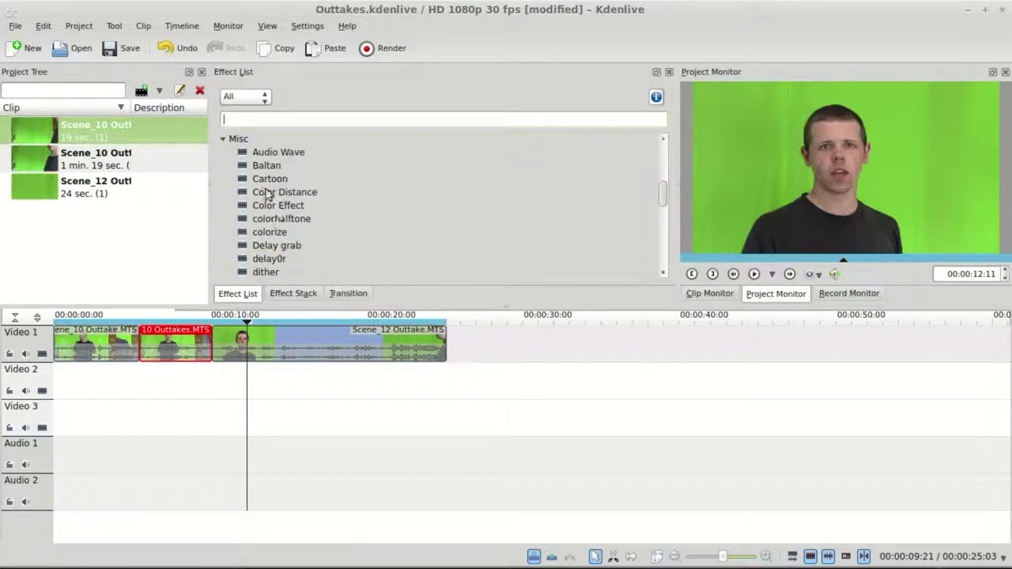
- Try Cartoon on the Scene_10 clip, previewing at 00:00:06:18 and 00:00:08:04, then remove it
left_click_drag(269, 179, 160, 327)
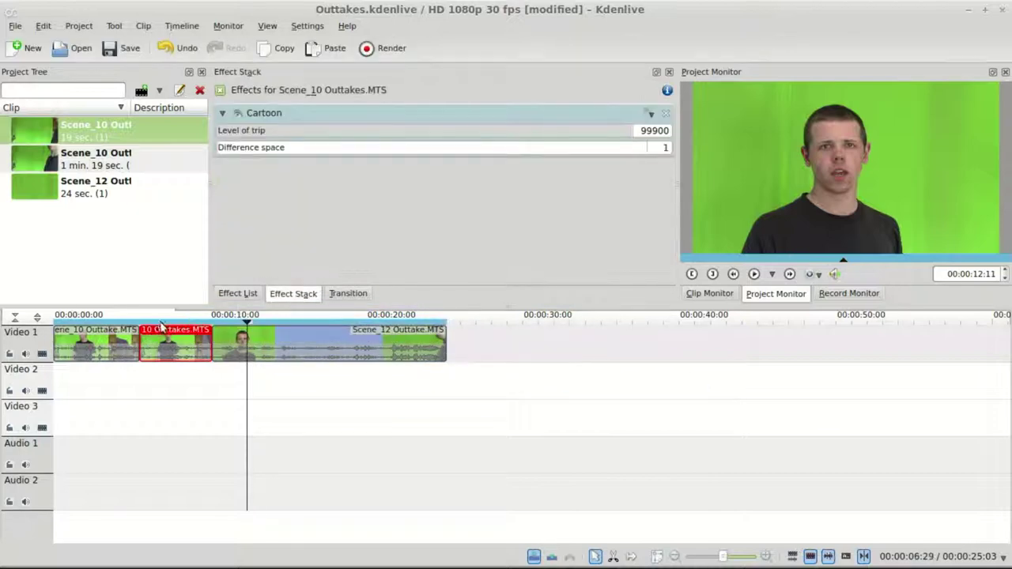
left_click(157, 320)
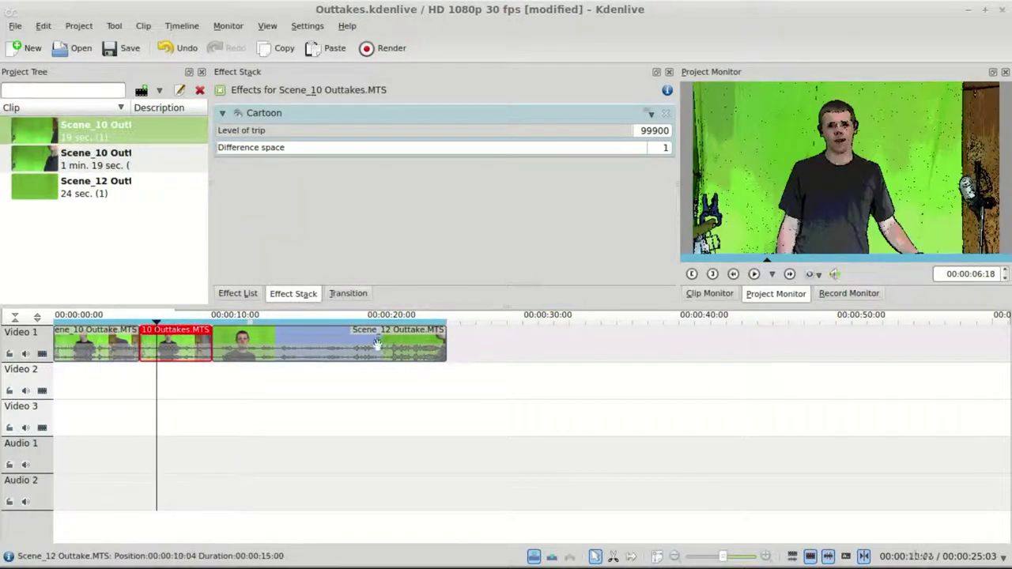
left_click(180, 319)
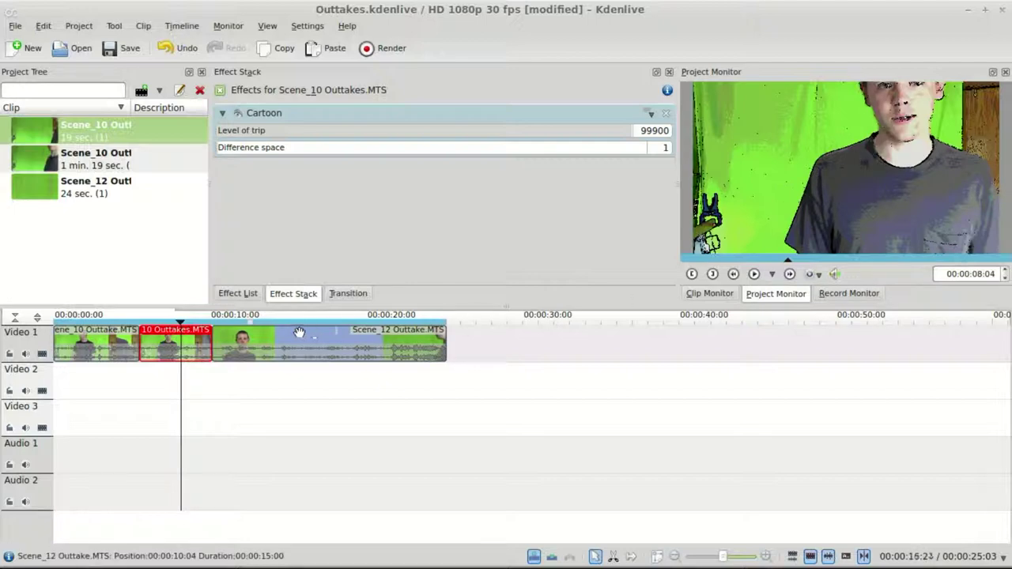
left_click(666, 113)
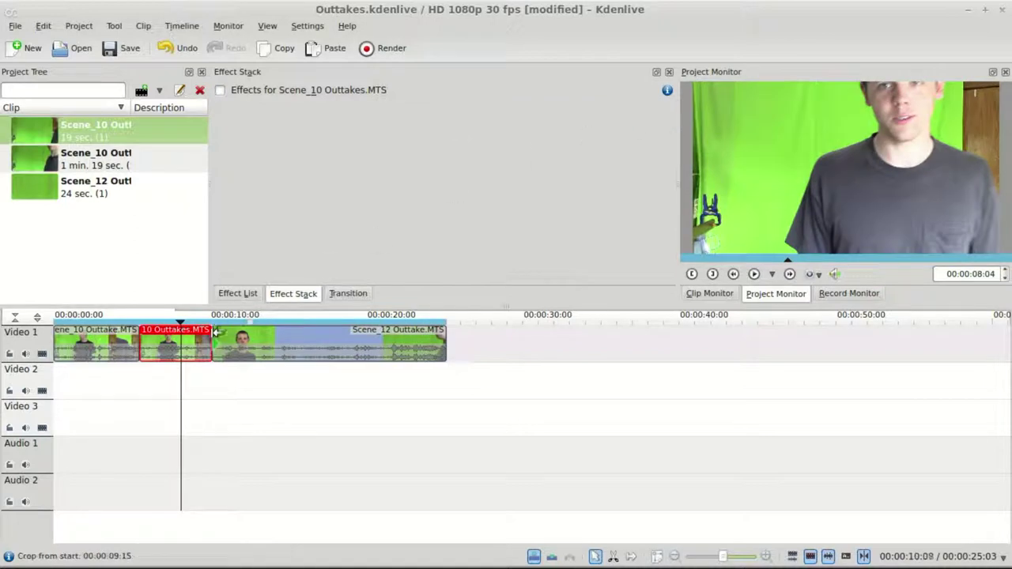
- In the Effect List, collapse the Fun, Misc and Motion effect categories
left_click(237, 294)
scroll(310, 212, "down", 10)
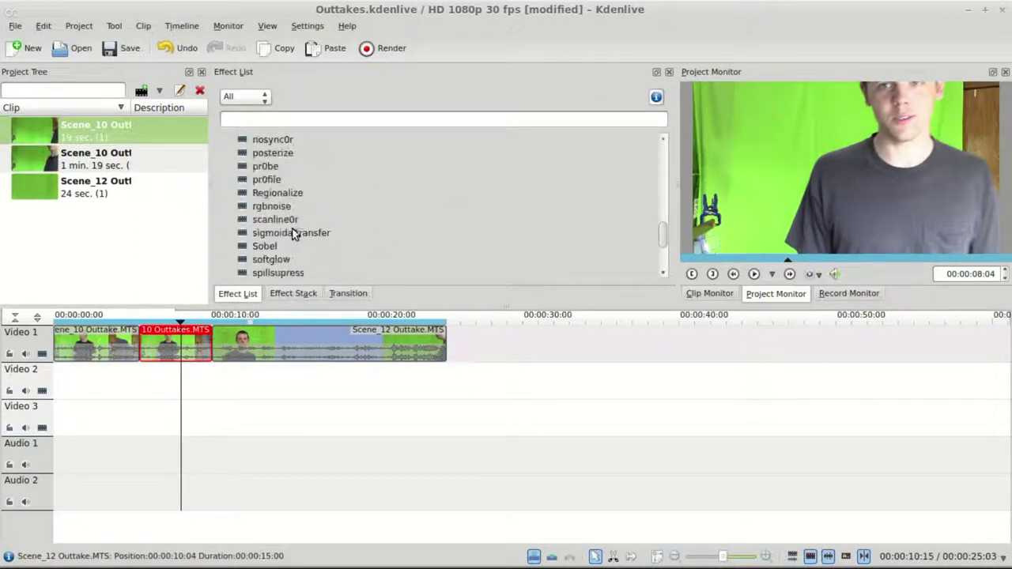
left_click(223, 271)
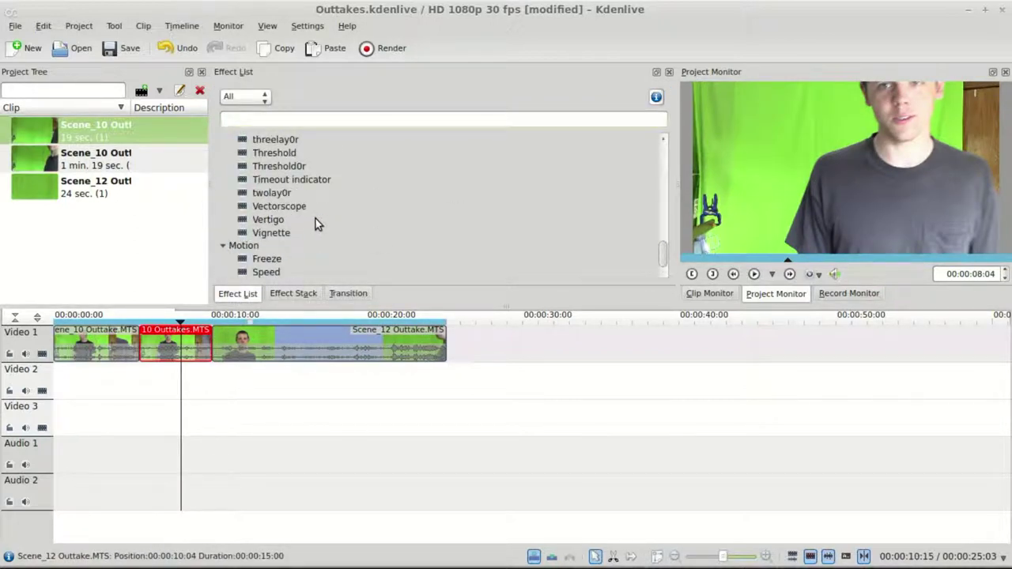
scroll(266, 269, "up", 15)
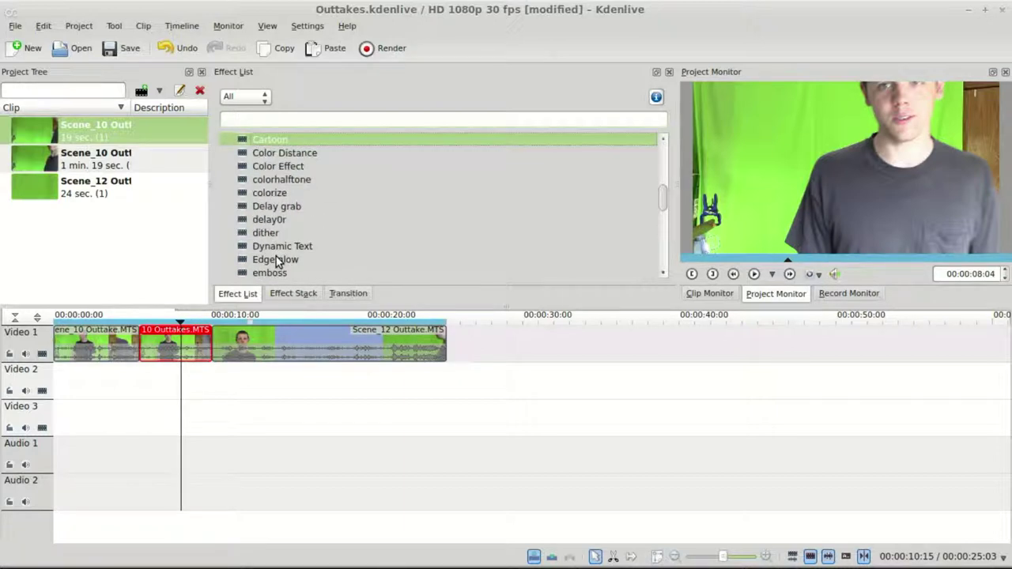
scroll(253, 257, "down", 2)
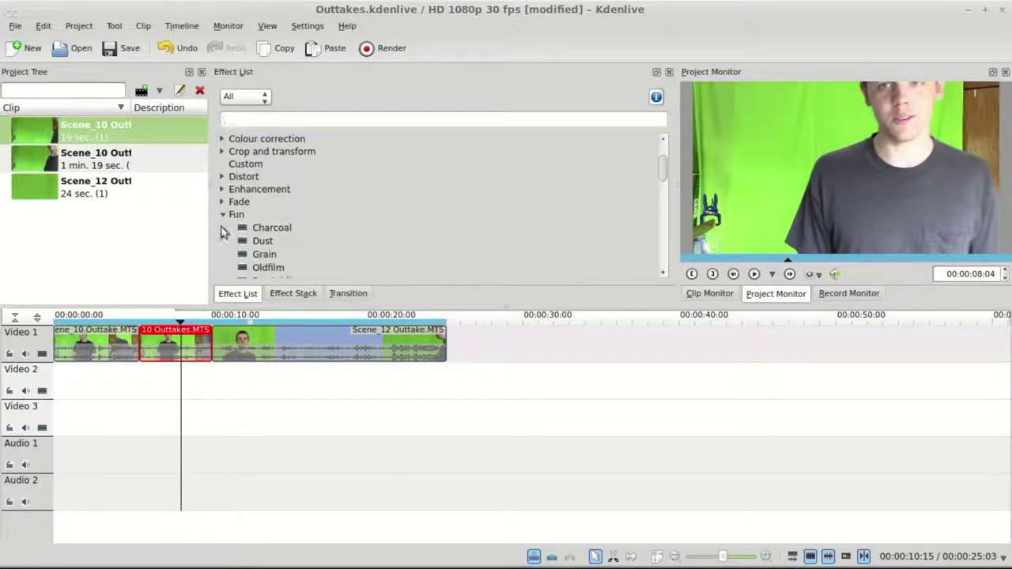
left_click(223, 215)
left_click(222, 227)
left_click(222, 240)
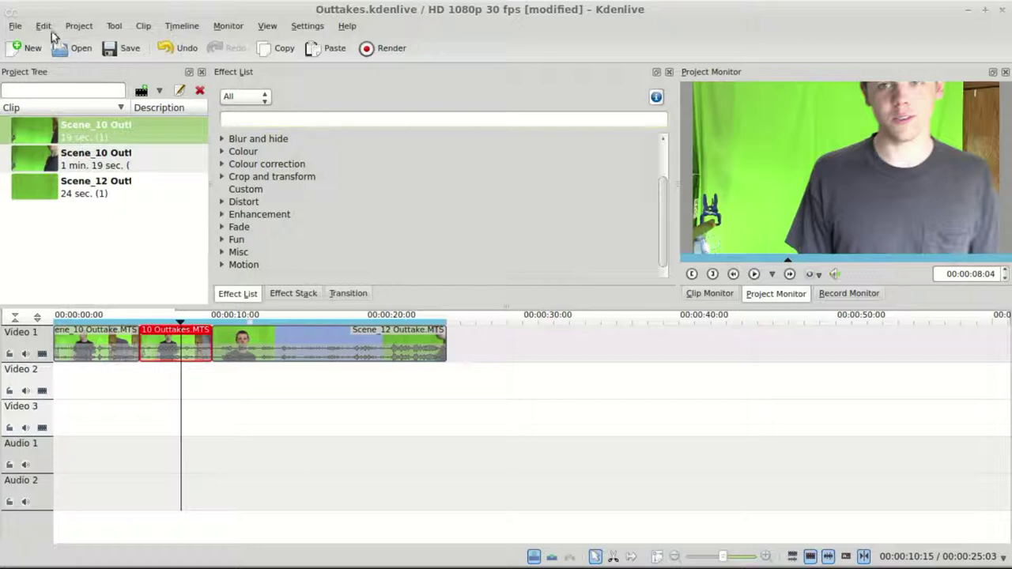
left_click(15, 26)
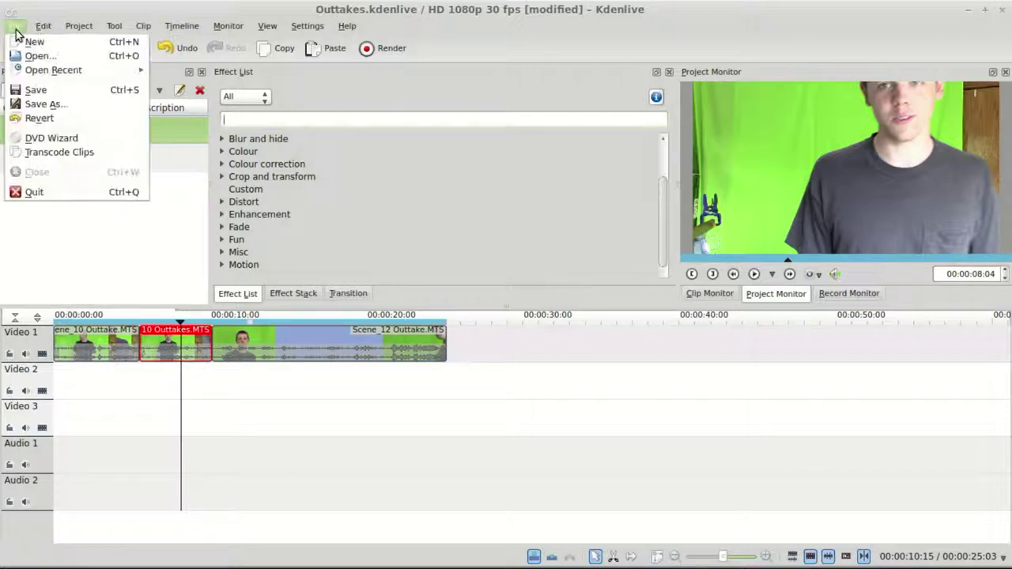
left_click(63, 139)
left_click(368, 146)
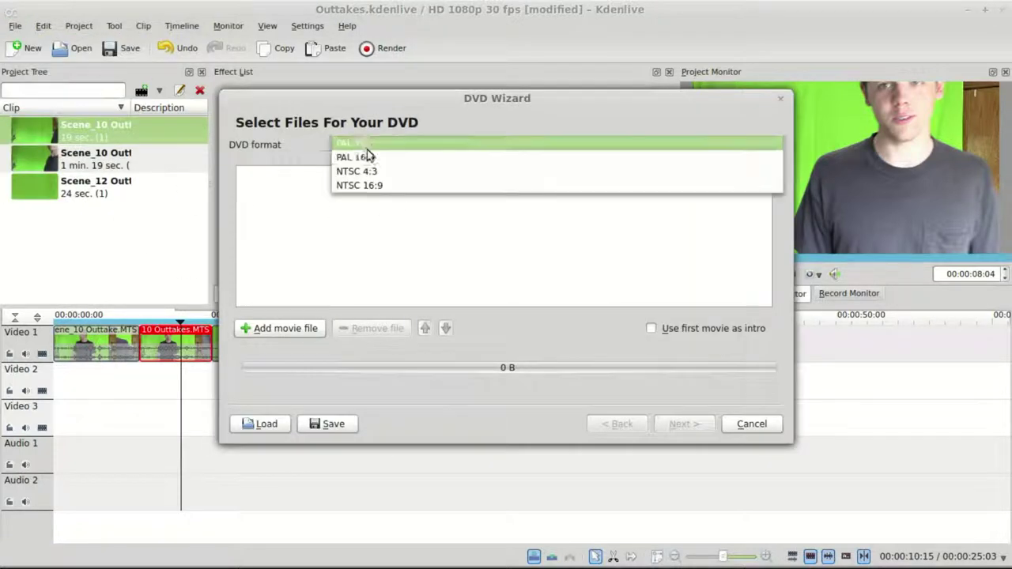
left_click(373, 185)
left_click(263, 328)
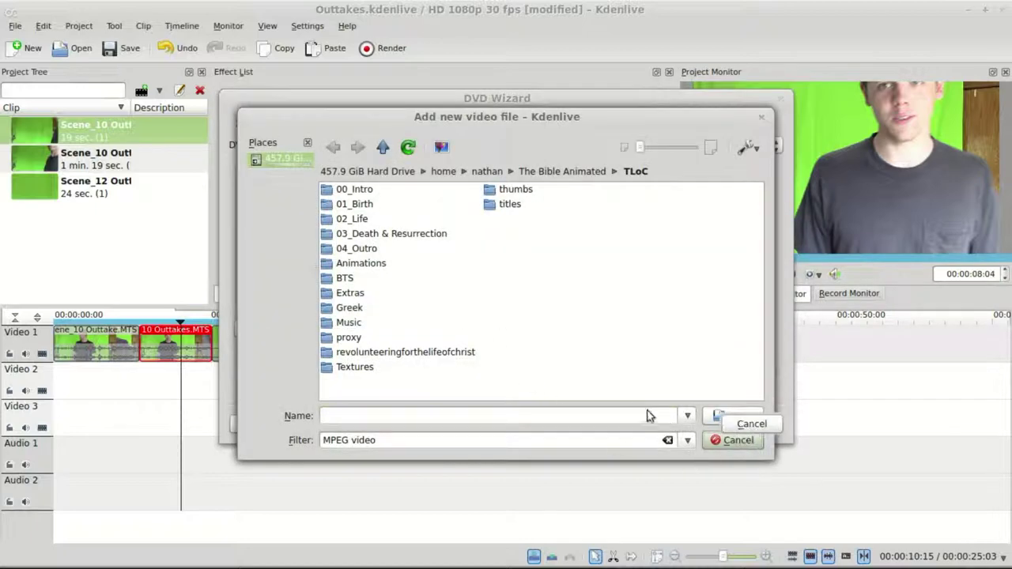
key("Escape")
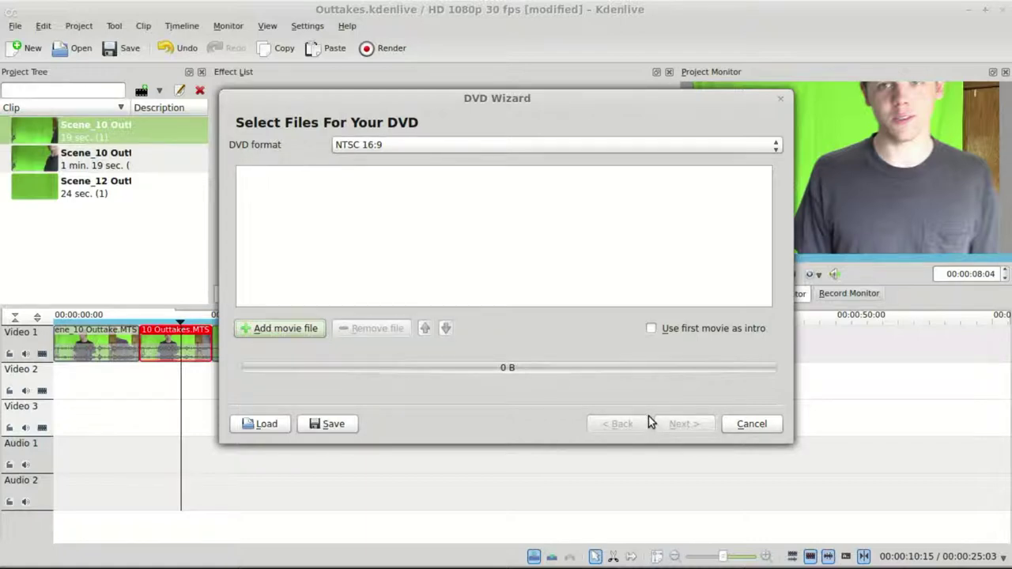
left_click(744, 424)
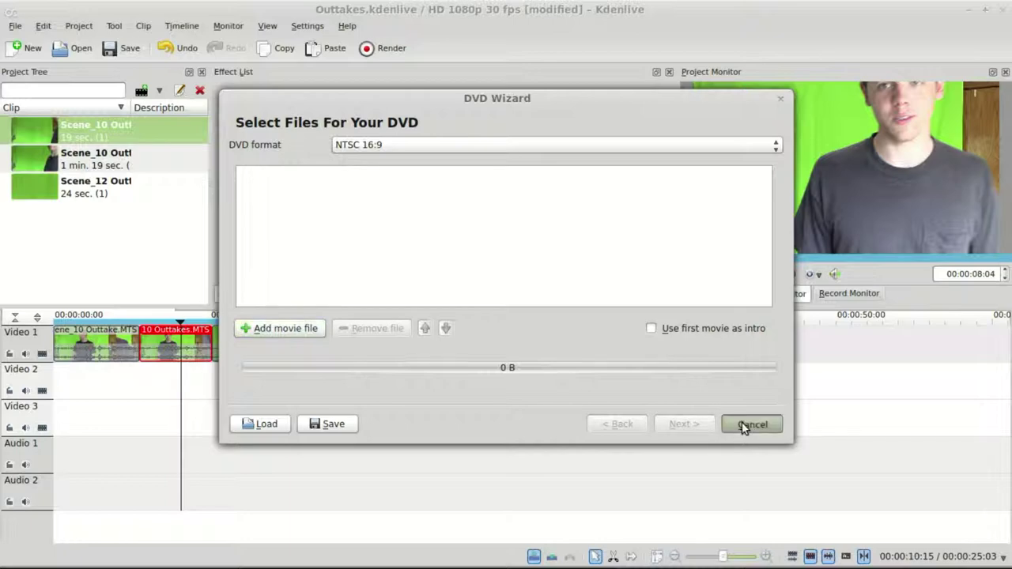
left_click(84, 263)
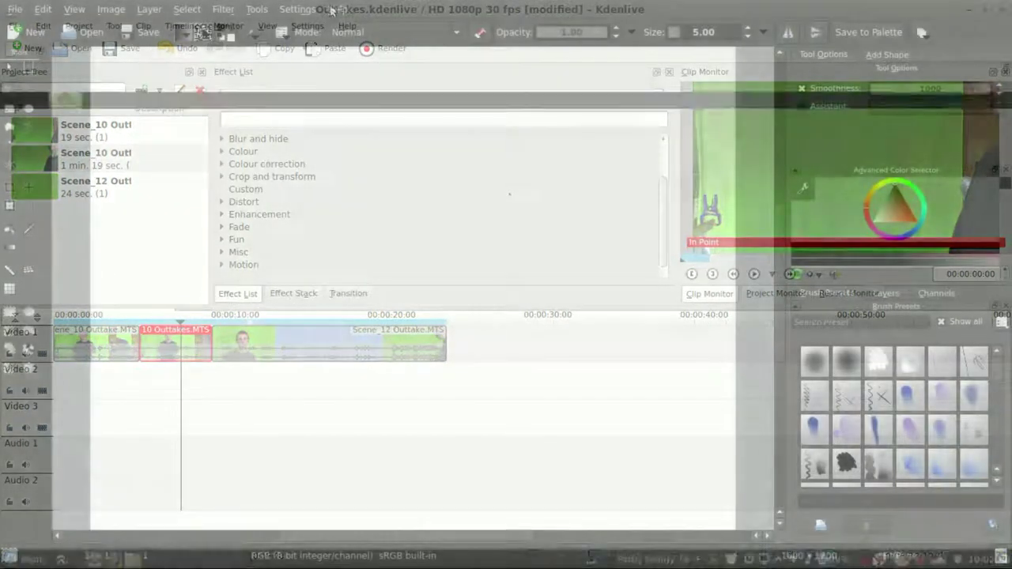
- Open About Krita from the Help menu, view the Authors list, then return to the version 2.6.3 info
left_click(337, 9)
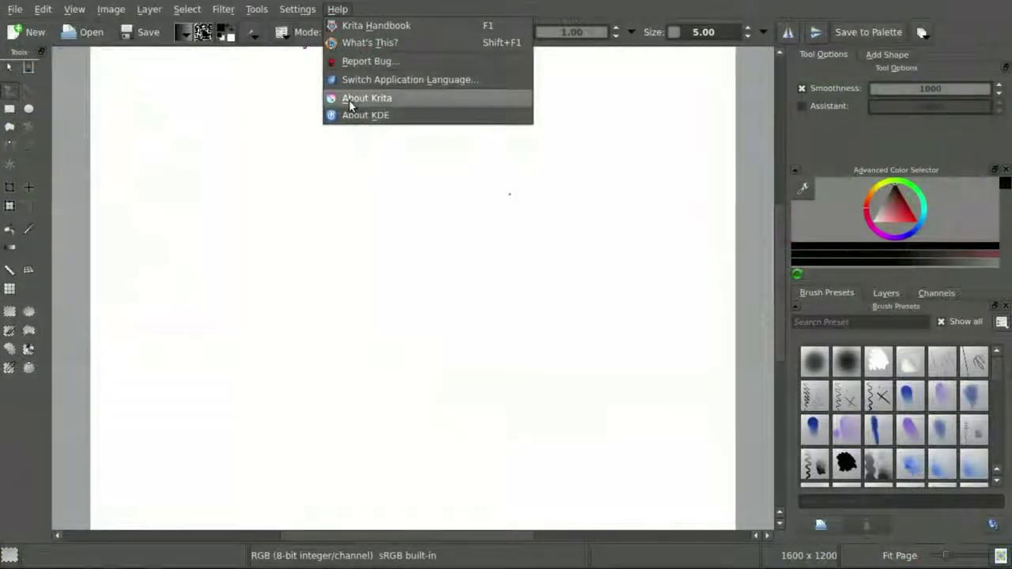
left_click(349, 98)
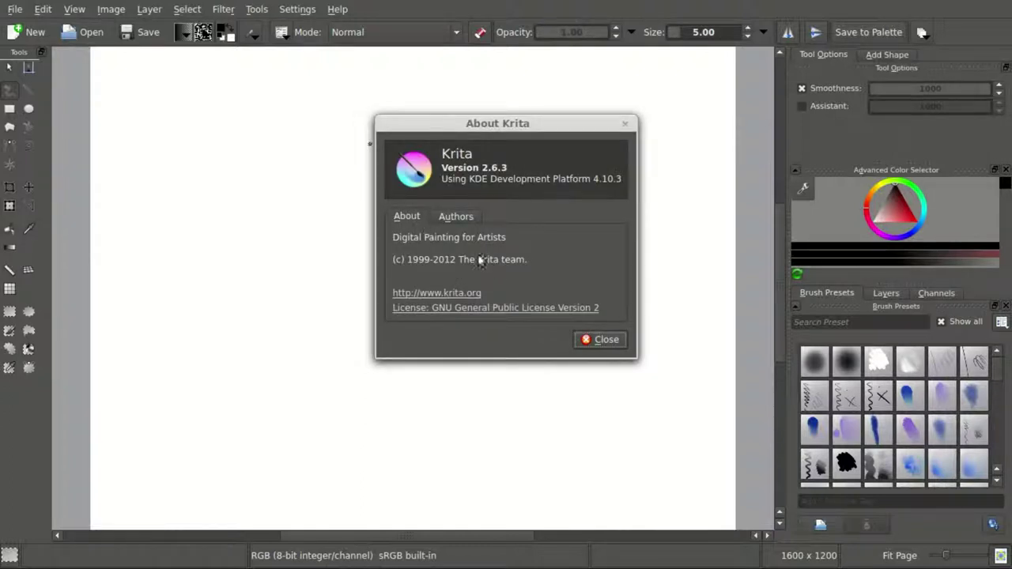
left_click(456, 217)
left_click(403, 216)
- Close About Krita, draw a wavy black line, and outline a five-corner polygon with the Polyline tool
left_click(598, 340)
mouse_move(225, 192)
left_mouse_down()
mouse_move(332, 175)
mouse_move(402, 248)
mouse_move(427, 201)
mouse_move(340, 170)
left_mouse_up()
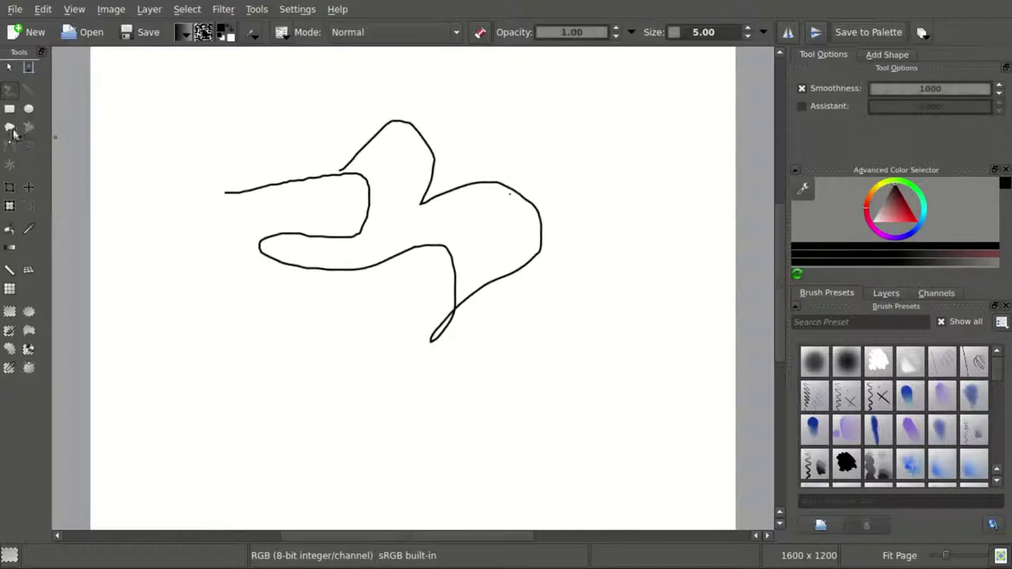
left_click(28, 128)
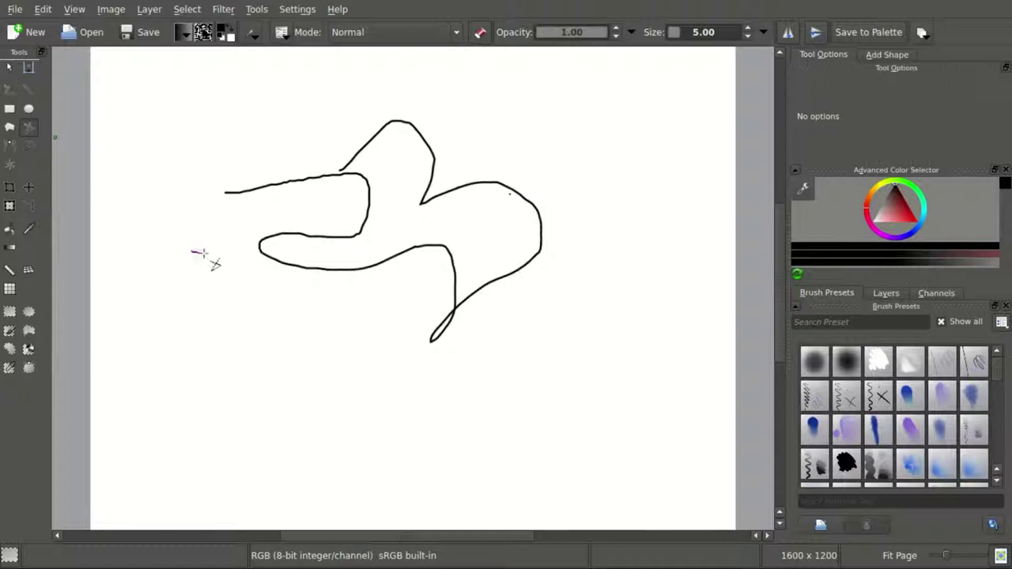
left_click(416, 351)
left_click(524, 130)
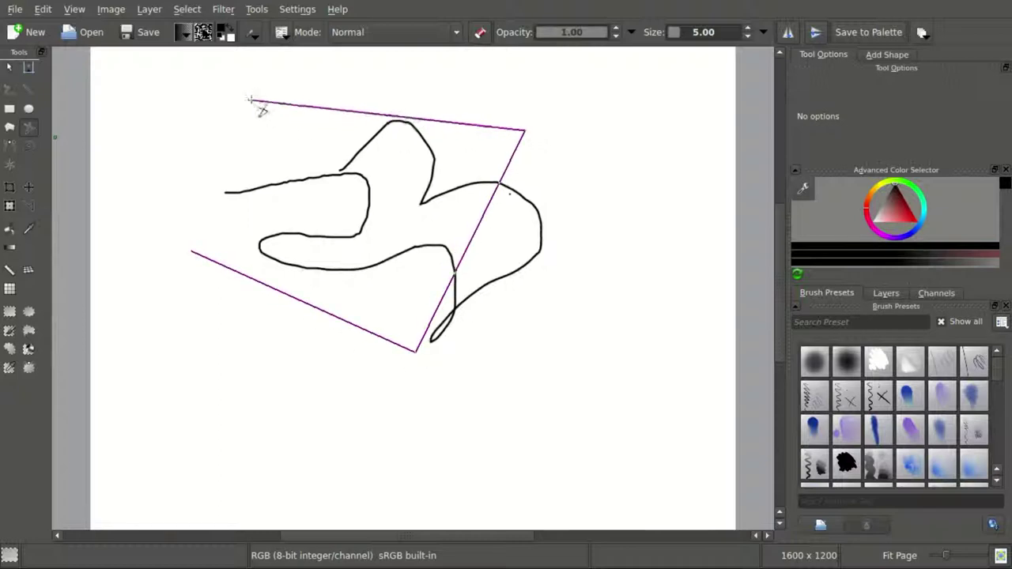
left_click(248, 99)
left_click(192, 252)
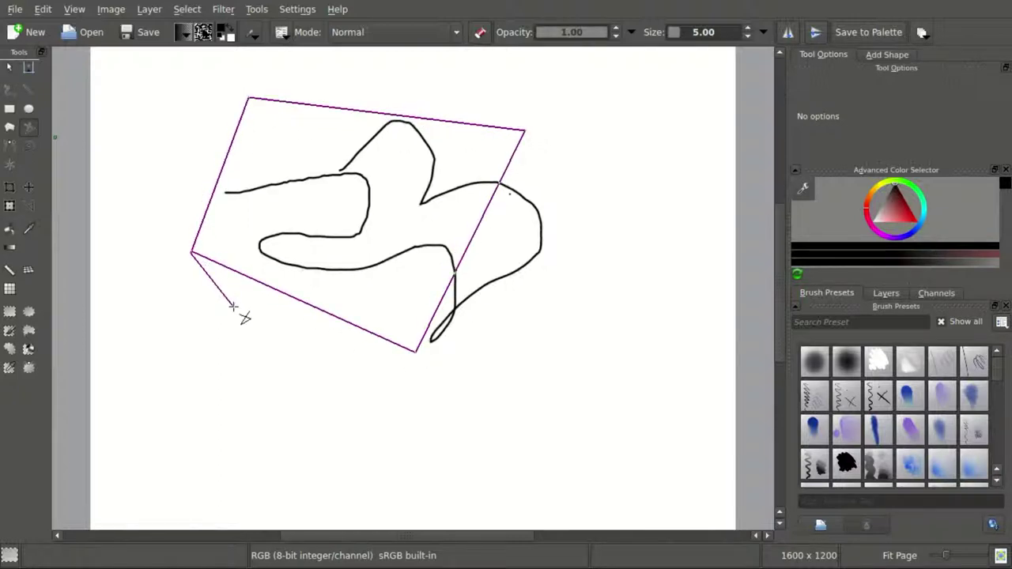
double_click(233, 306)
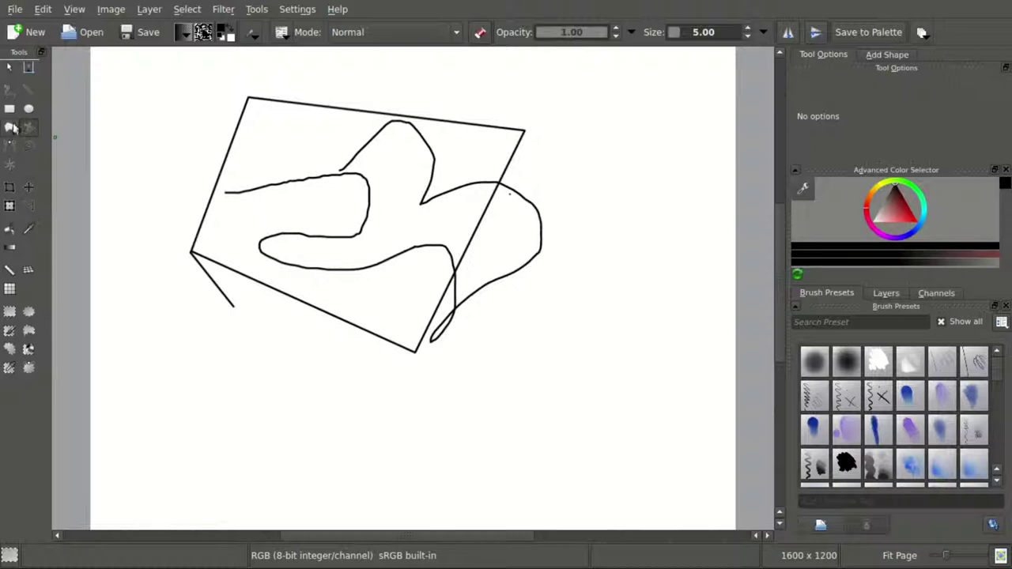
- Switch back to the Freehand Brush and draw a zigzag stroke on the left of the canvas
left_click(27, 125)
left_click(9, 89)
mouse_move(183, 172)
left_mouse_down()
mouse_move(191, 216)
mouse_move(233, 251)
mouse_move(220, 317)
left_mouse_up()
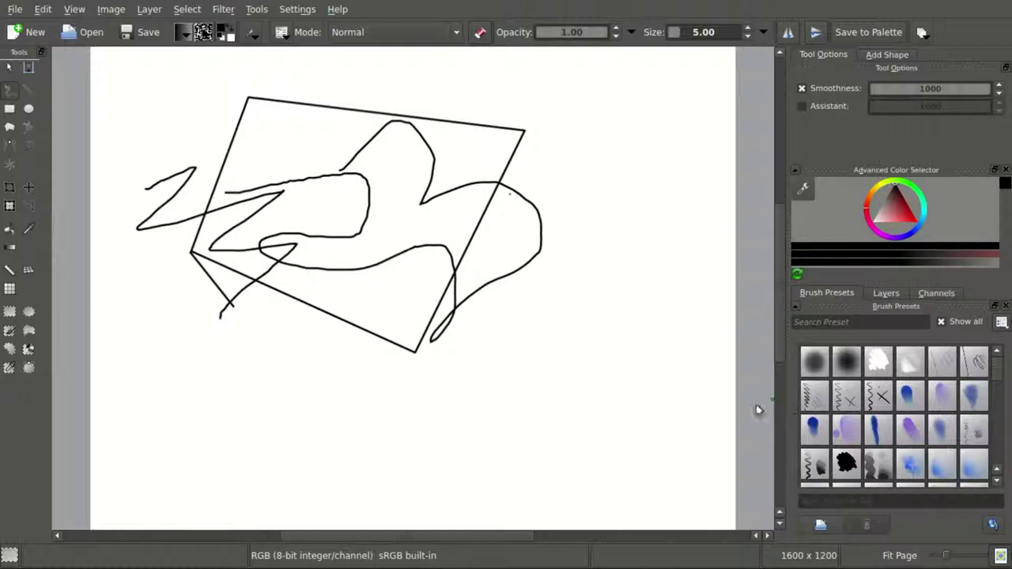
- Paint black looping strokes using the size 10, size 20 and soft thick brush presets
left_click(815, 396)
mouse_move(522, 379)
left_mouse_down()
mouse_move(533, 355)
mouse_move(520, 317)
left_mouse_up()
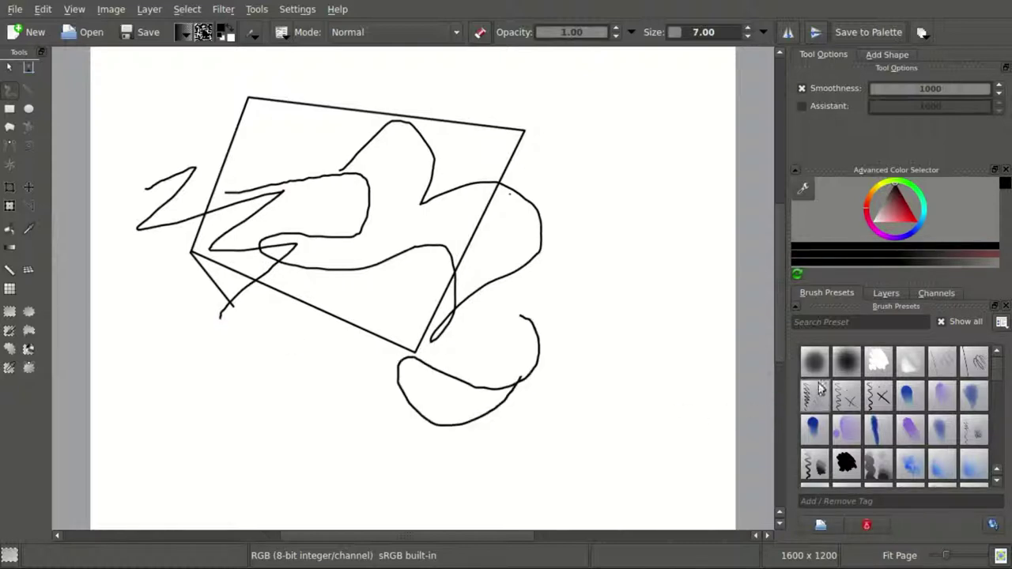
left_click(850, 397)
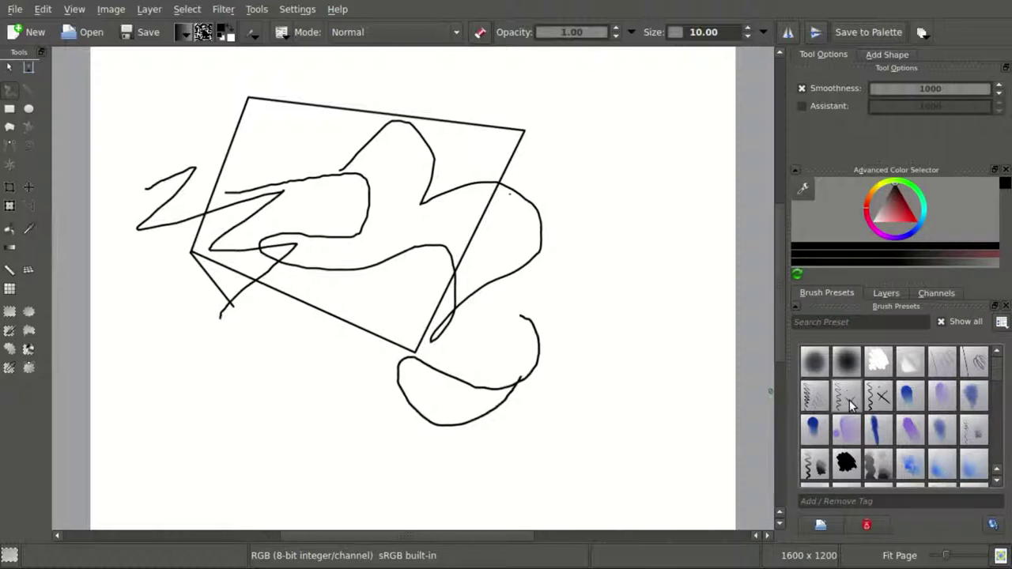
left_click(880, 397)
mouse_move(601, 291)
left_mouse_down()
mouse_move(536, 368)
mouse_move(525, 322)
mouse_move(605, 235)
mouse_move(414, 309)
mouse_move(296, 231)
mouse_move(401, 485)
left_mouse_up()
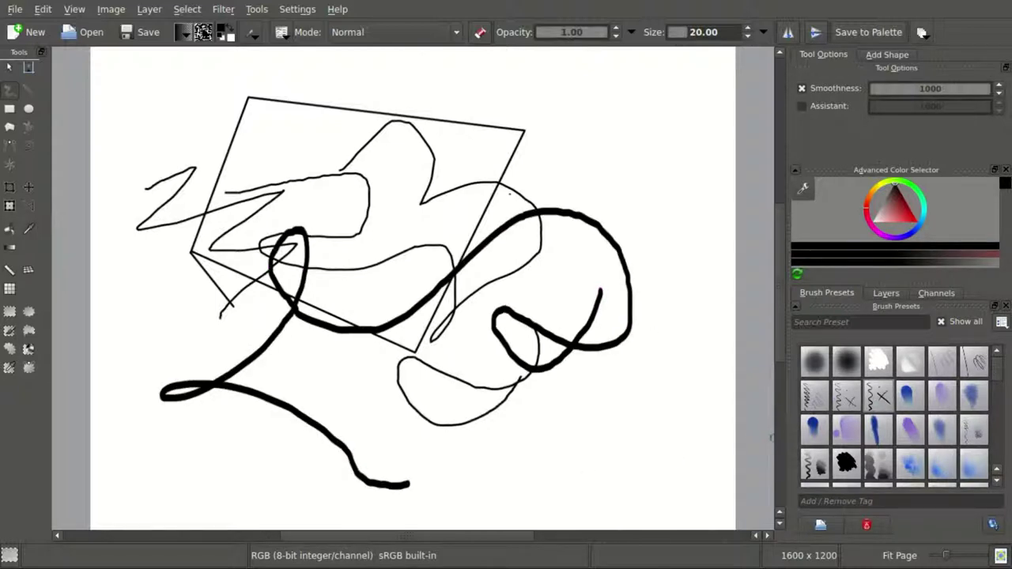
left_click(802, 436)
mouse_move(677, 453)
left_mouse_down()
mouse_move(566, 453)
mouse_move(573, 429)
mouse_move(611, 414)
mouse_move(498, 425)
mouse_move(283, 391)
mouse_move(450, 336)
mouse_move(222, 400)
mouse_move(322, 340)
mouse_move(331, 220)
mouse_move(349, 211)
mouse_move(438, 380)
mouse_move(426, 356)
mouse_move(520, 434)
left_mouse_up()
- Paint a wide flat black band around the scribbles with the glowing orb preset, plus a thin squiggle right
scroll(876, 418, "down", 3)
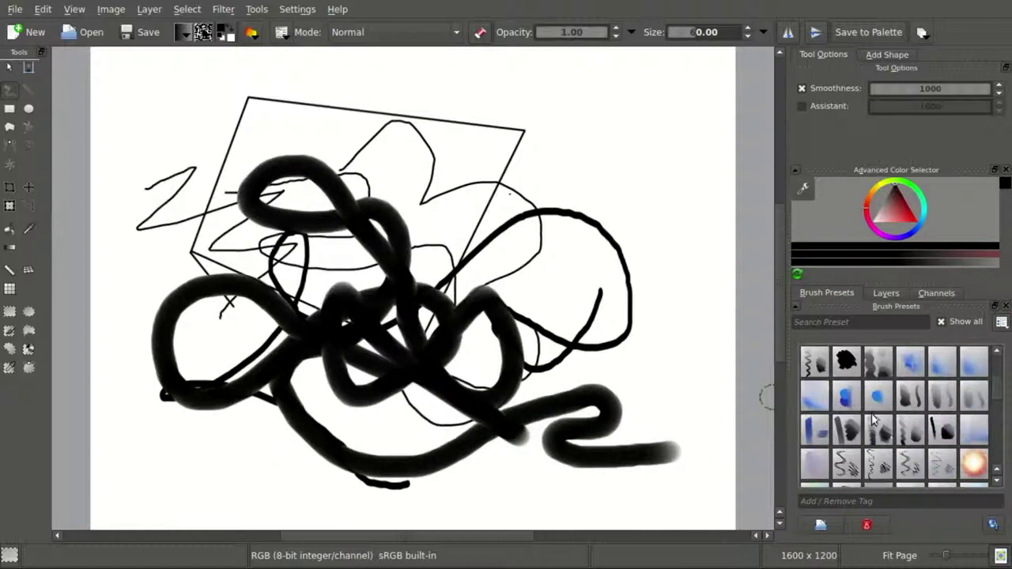
left_click(983, 467)
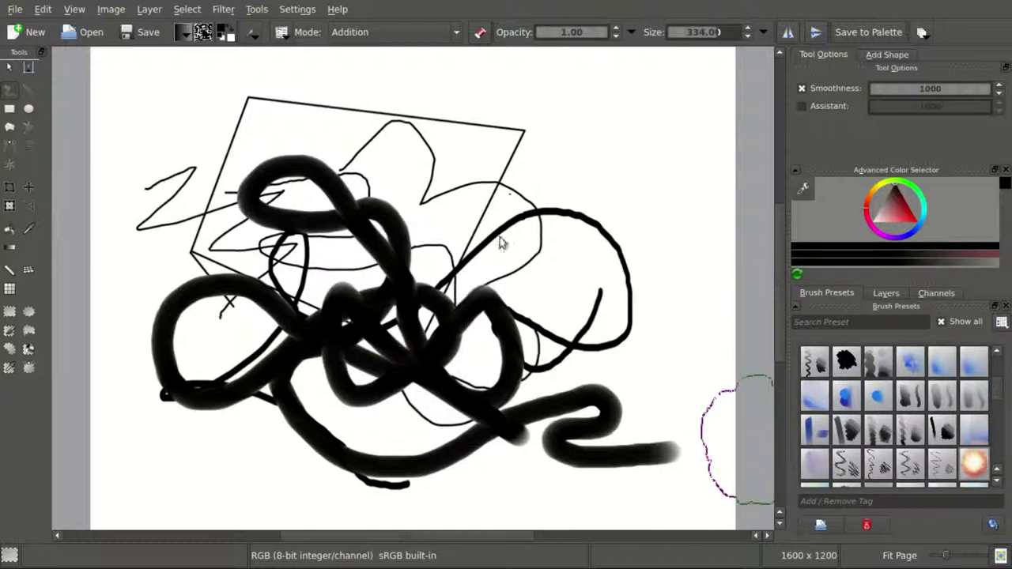
mouse_move(499, 242)
left_mouse_down()
mouse_move(452, 339)
mouse_move(558, 163)
mouse_move(167, 145)
mouse_move(182, 269)
left_mouse_up()
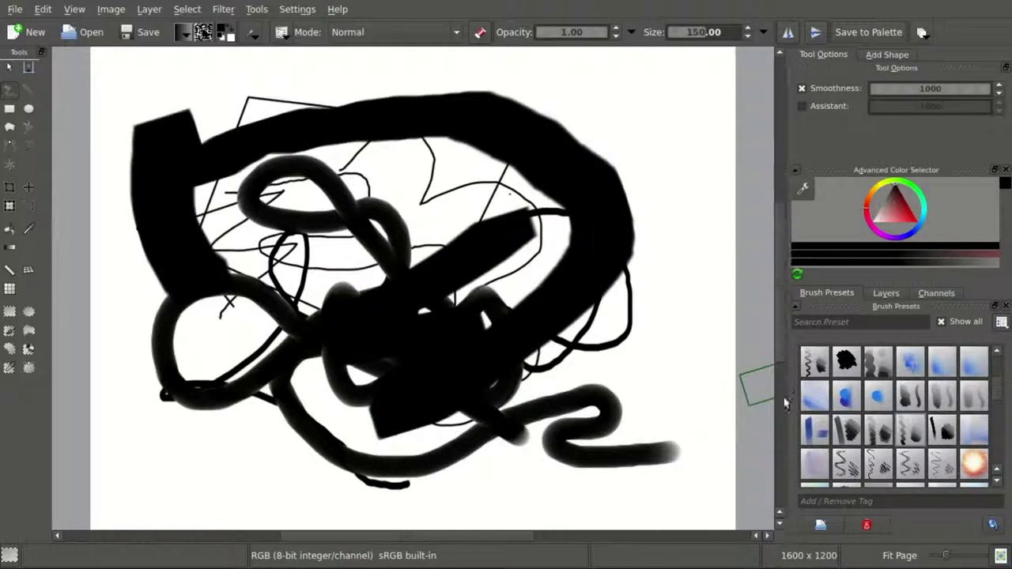
mouse_move(648, 132)
left_mouse_down()
mouse_move(637, 159)
mouse_move(661, 232)
mouse_move(682, 152)
mouse_move(674, 131)
mouse_move(627, 144)
mouse_move(621, 124)
mouse_move(637, 184)
left_mouse_up()
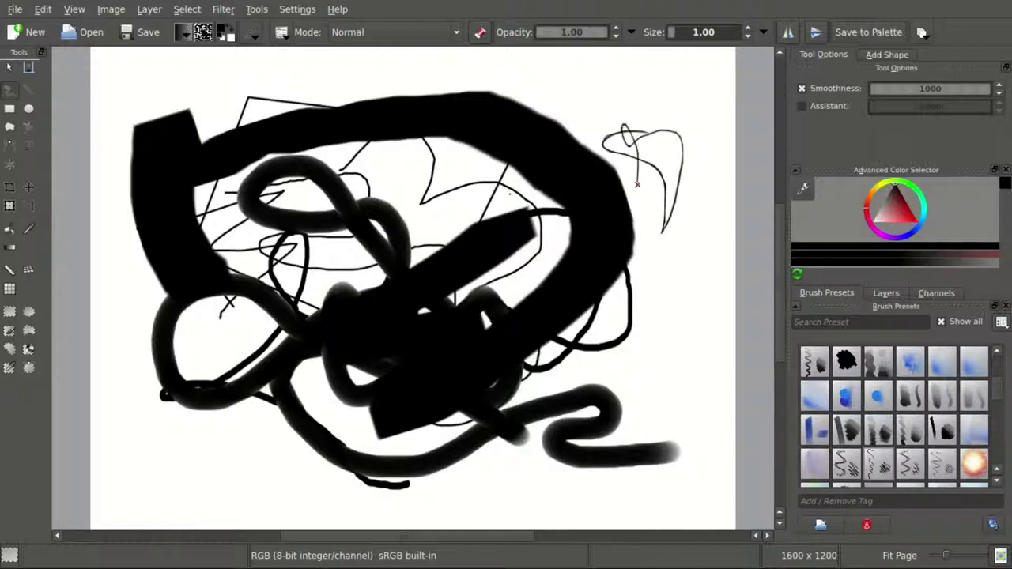
- Draw grey textured lines around the black loop and a 2B pencil squiggle across the lower canvas
left_click(850, 465)
mouse_move(685, 251)
left_mouse_down()
mouse_move(677, 292)
mouse_move(651, 307)
mouse_move(652, 294)
mouse_move(701, 302)
mouse_move(684, 248)
mouse_move(647, 232)
mouse_move(654, 155)
mouse_move(686, 100)
mouse_move(644, 76)
mouse_move(597, 89)
mouse_move(605, 125)
mouse_move(690, 139)
mouse_move(705, 160)
mouse_move(690, 184)
mouse_move(663, 164)
mouse_move(634, 88)
mouse_move(514, 85)
mouse_move(496, 128)
mouse_move(591, 121)
mouse_move(618, 162)
mouse_move(558, 241)
mouse_move(301, 291)
mouse_move(116, 49)
mouse_move(336, 66)
mouse_move(404, 247)
left_mouse_up()
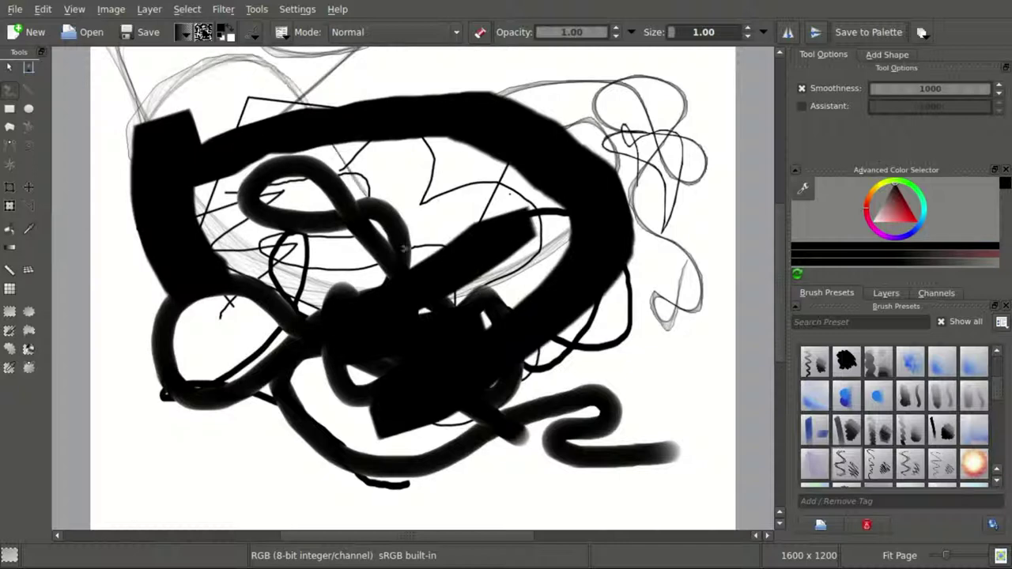
scroll(870, 465, "down", 3)
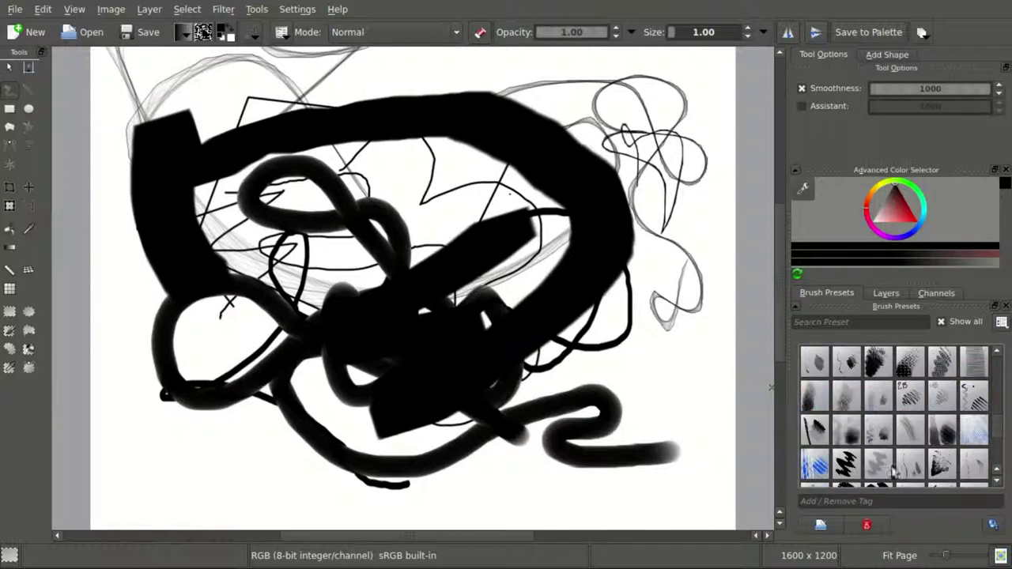
left_click(909, 393)
mouse_move(626, 408)
left_mouse_down()
mouse_move(640, 409)
mouse_move(687, 348)
mouse_move(632, 348)
mouse_move(466, 499)
mouse_move(118, 465)
mouse_move(206, 478)
left_mouse_up()
- Scribble multi-line parallel loops, then splatter tree textures over the top and lower right
left_click(815, 466)
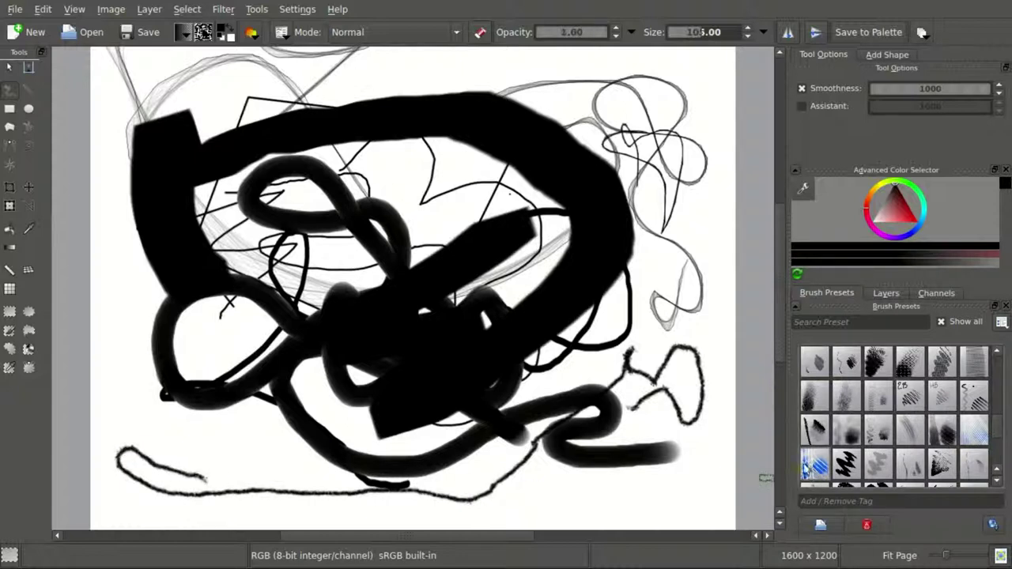
mouse_move(494, 396)
left_mouse_down()
mouse_move(638, 411)
mouse_move(562, 256)
mouse_move(285, 402)
mouse_move(242, 258)
mouse_move(405, 81)
mouse_move(405, 121)
mouse_move(547, 409)
mouse_move(580, 136)
mouse_move(592, 129)
mouse_move(218, 98)
mouse_move(179, 219)
mouse_move(246, 290)
mouse_move(220, 170)
mouse_move(149, 315)
mouse_move(207, 365)
mouse_move(442, 473)
left_mouse_up()
scroll(845, 458, "down", 2)
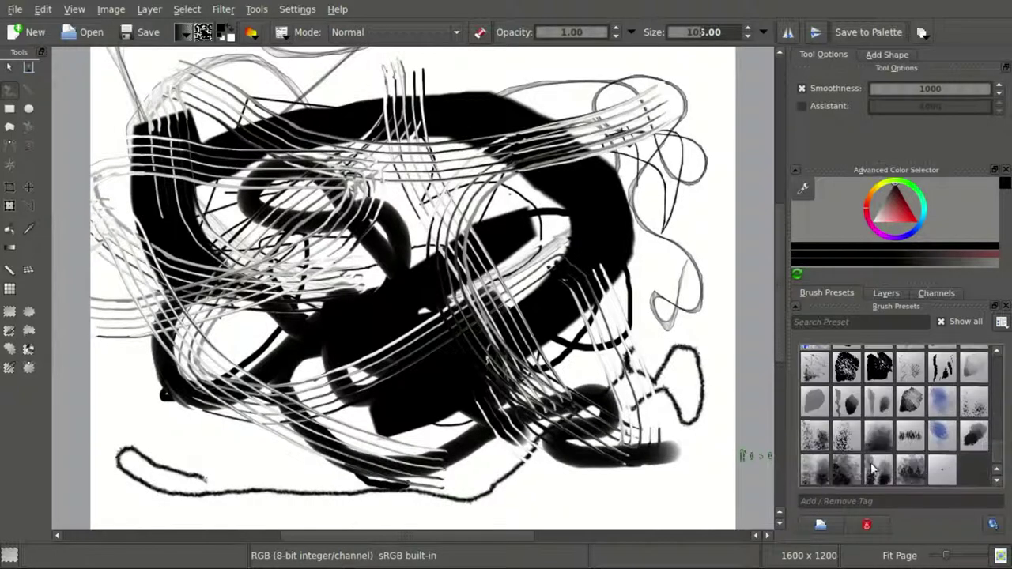
left_click(844, 439)
mouse_move(664, 347)
left_mouse_down()
mouse_move(680, 395)
mouse_move(673, 467)
mouse_move(632, 443)
mouse_move(588, 316)
mouse_move(644, 387)
mouse_move(700, 418)
mouse_move(609, 265)
mouse_move(554, 119)
mouse_move(407, 293)
mouse_move(300, 332)
left_mouse_up()
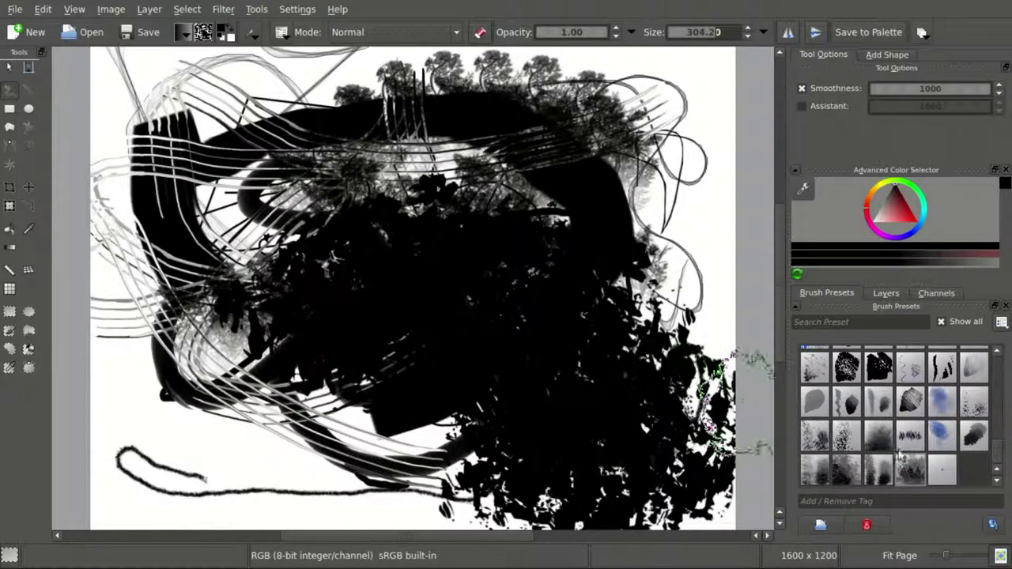
- Add a thin 1 px line near the right edge and erase a soft blurry patch in the centre
left_click(942, 472)
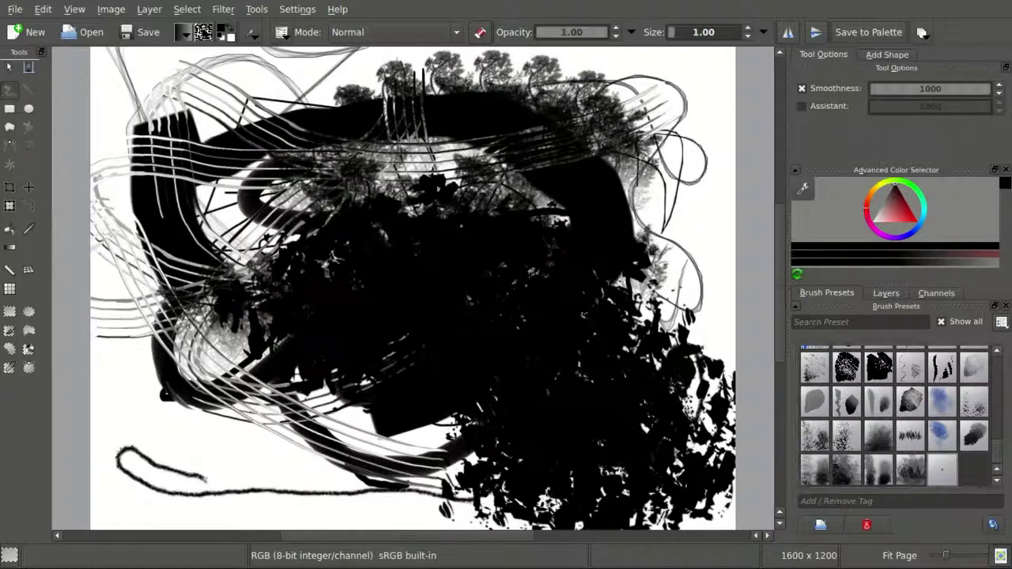
left_click_drag(683, 212, 712, 237)
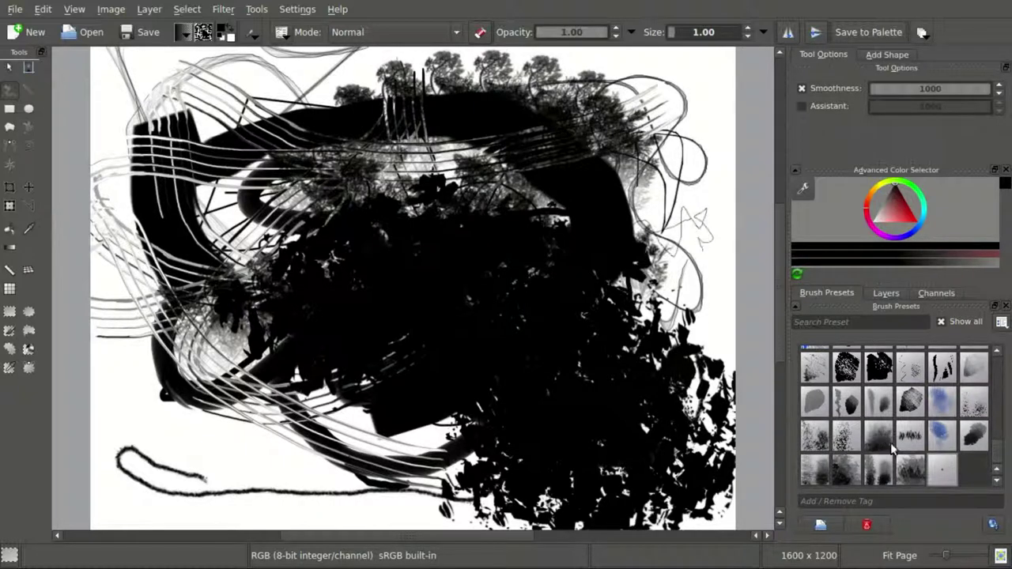
scroll(892, 448, "up", 5)
left_click(910, 362)
mouse_move(586, 278)
left_mouse_down()
mouse_move(516, 351)
mouse_move(576, 367)
mouse_move(549, 345)
mouse_move(455, 431)
mouse_move(620, 340)
left_mouse_up()
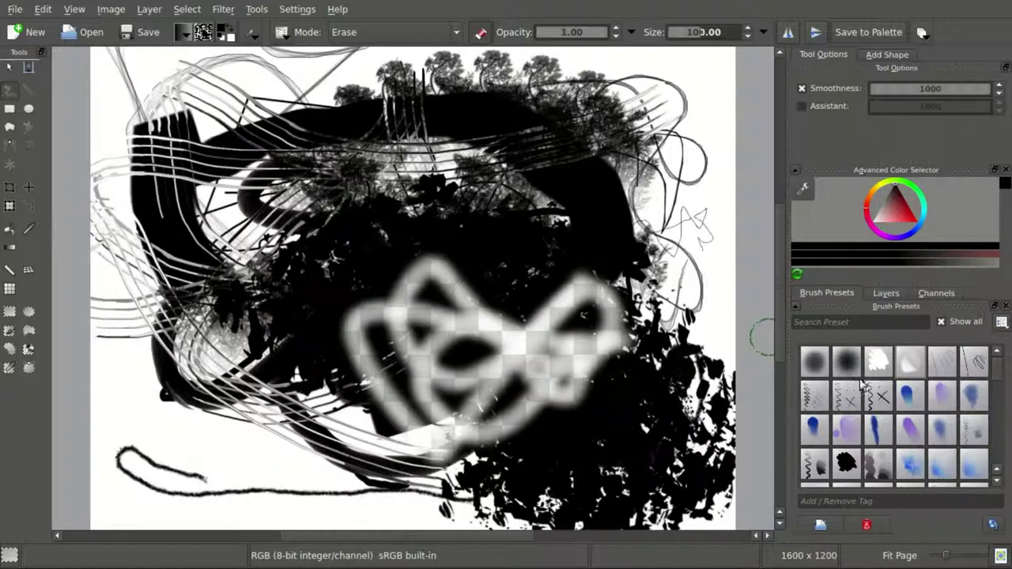
- Erase broad bands through the centre with the 60 px eraser, then reselect the black blob brush preset
left_click(876, 360)
mouse_move(587, 296)
left_mouse_down()
mouse_move(609, 371)
mouse_move(685, 346)
left_mouse_up()
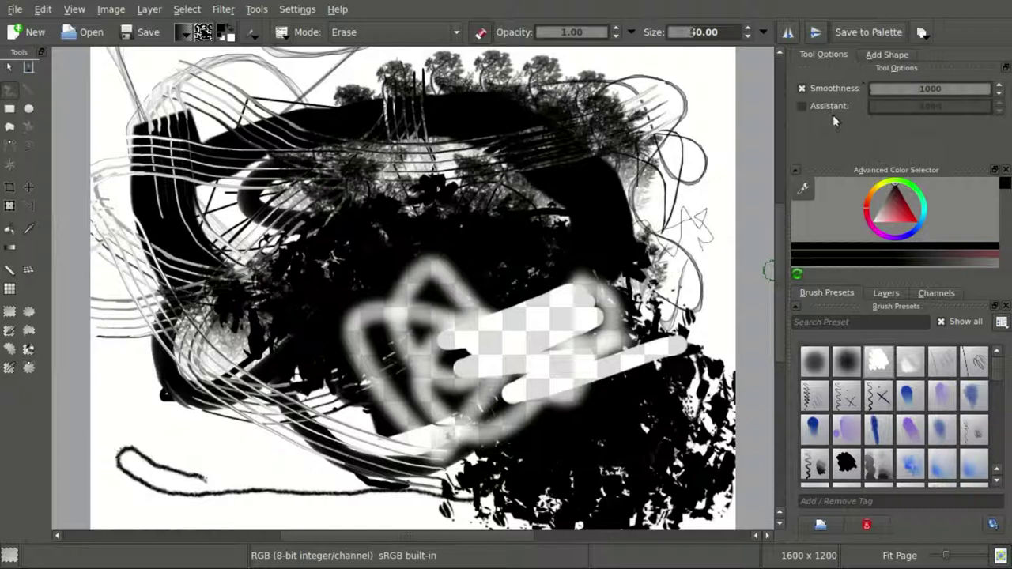
left_click(881, 293)
left_click(935, 294)
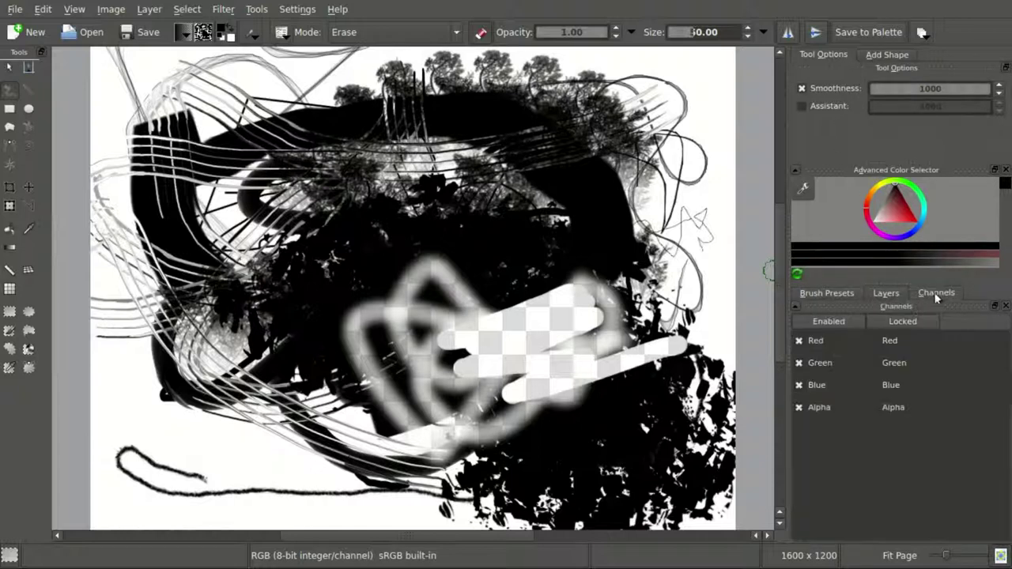
left_click(815, 293)
left_click(843, 465)
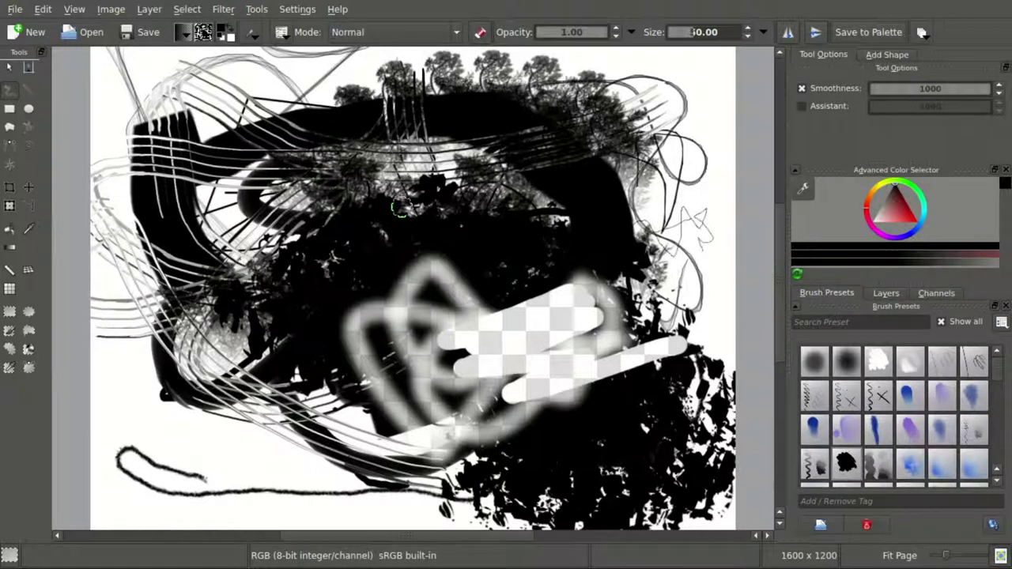
- In the brush editor, browse Color Smudge, Deform, Dyna, Grid and Spray engines, settling on Filter Brush
left_click(251, 36)
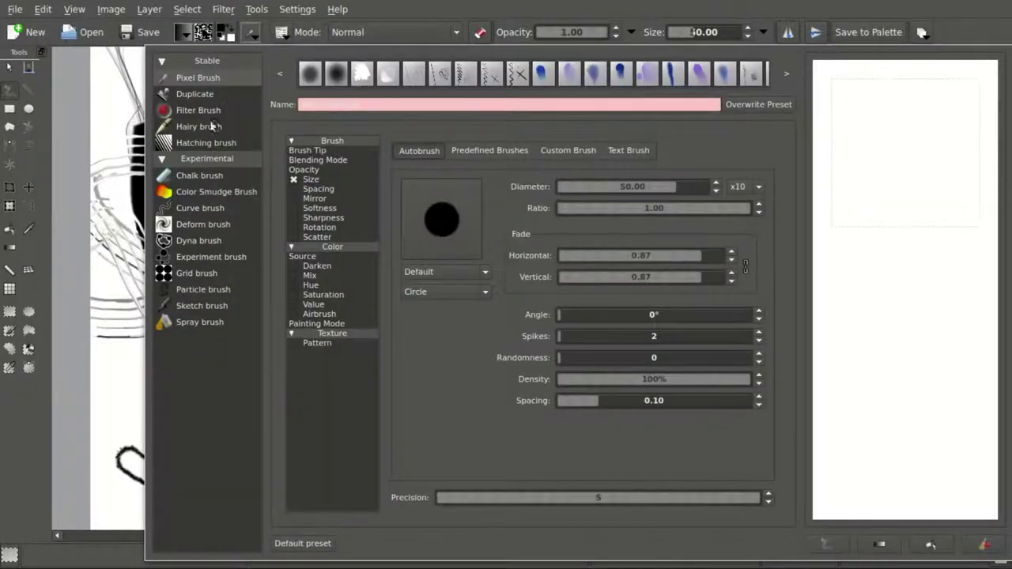
left_click(648, 75)
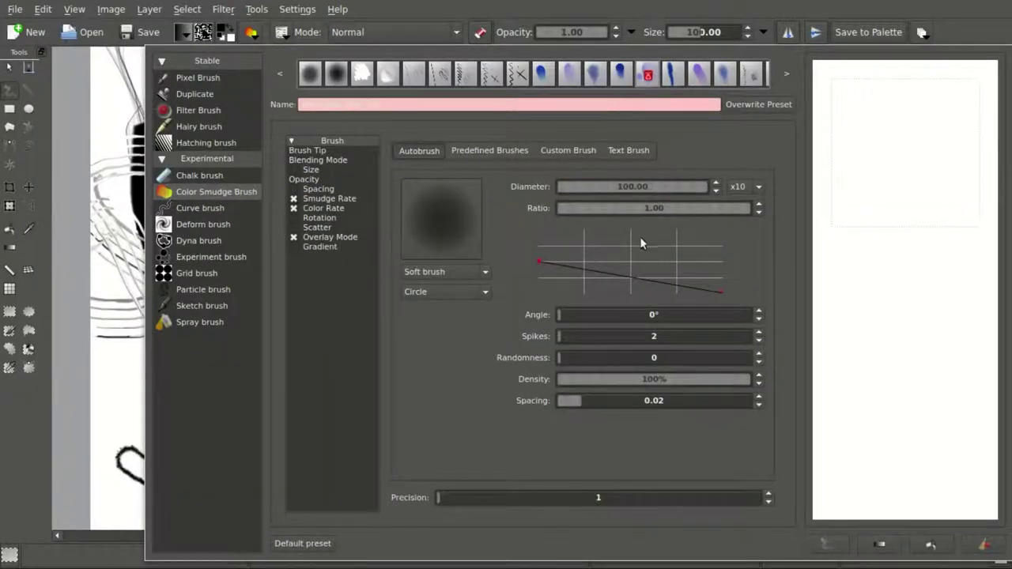
left_click(190, 225)
left_click(191, 240)
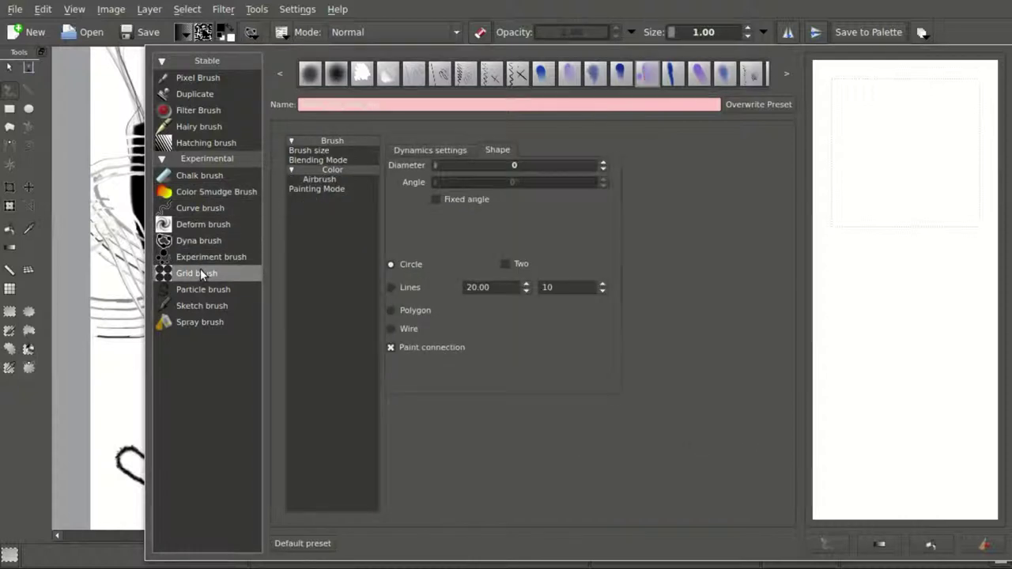
left_click(200, 272)
left_click(197, 322)
left_click(190, 109)
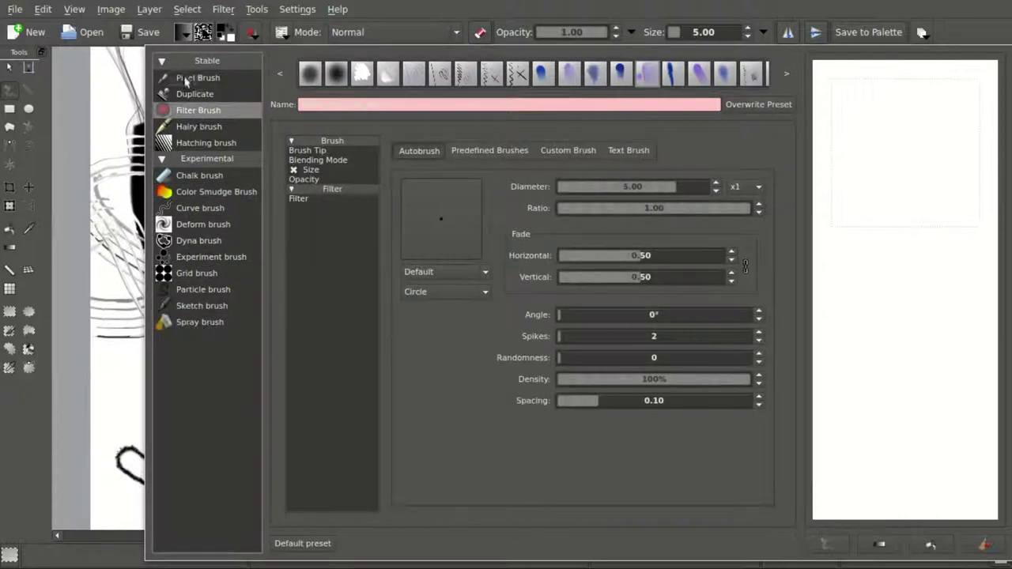
left_click(196, 159)
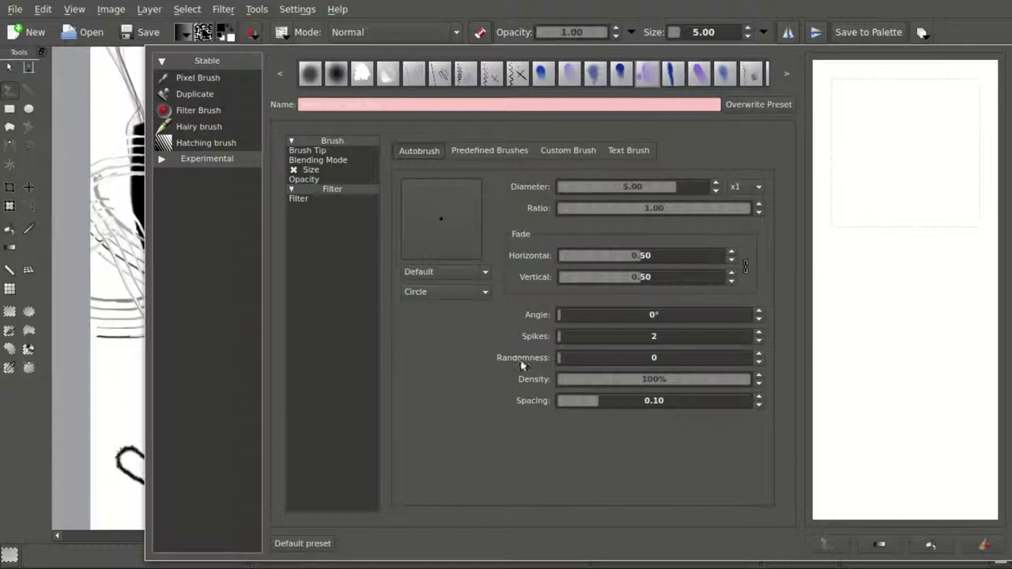
left_click(250, 37)
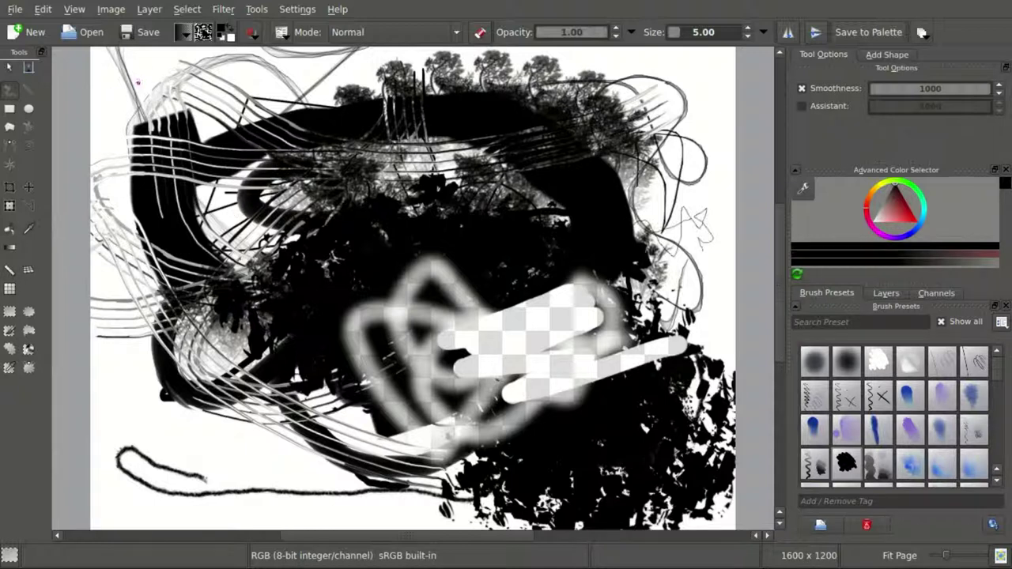
- With the 64 px brush, paint a dark stroke at top left and an S-shaped stroke on the right
left_click(873, 427)
mouse_move(350, 147)
left_mouse_down()
mouse_move(266, 224)
mouse_move(382, 204)
left_mouse_up()
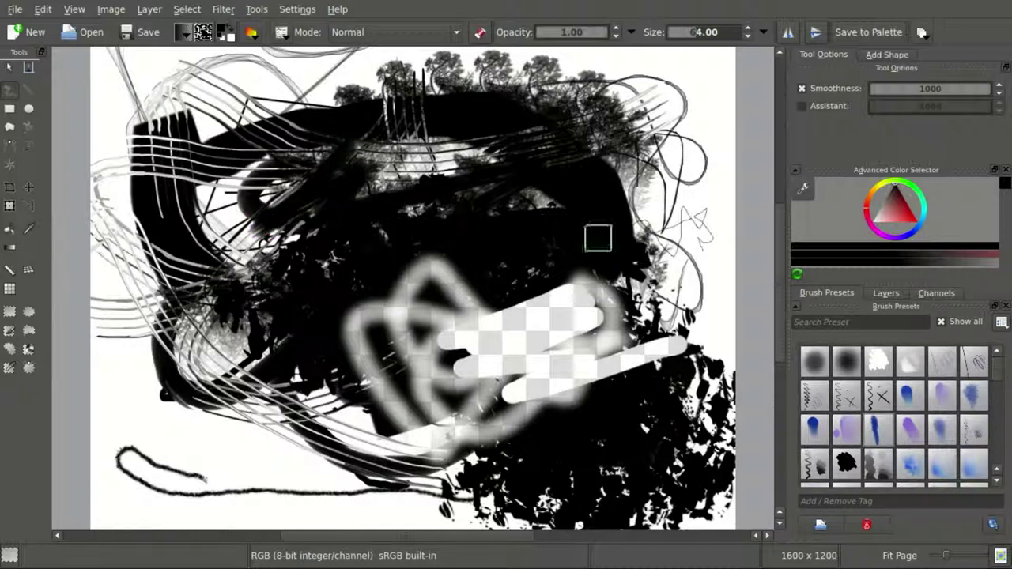
mouse_move(630, 217)
left_mouse_down()
mouse_move(662, 94)
mouse_move(711, 73)
left_mouse_up()
- Pick bright green and scribble thick looping strokes across the whole canvas
mouse_move(907, 212)
left_mouse_down()
mouse_move(917, 197)
mouse_move(877, 190)
mouse_move(909, 212)
left_mouse_up()
mouse_move(625, 188)
left_mouse_down()
mouse_move(507, 288)
mouse_move(426, 308)
mouse_move(331, 361)
mouse_move(373, 446)
mouse_move(158, 492)
mouse_move(181, 358)
mouse_move(332, 293)
mouse_move(483, 183)
mouse_move(551, 221)
mouse_move(605, 300)
mouse_move(626, 467)
mouse_move(696, 364)
mouse_move(458, 474)
mouse_move(324, 63)
mouse_move(150, 230)
mouse_move(355, 253)
left_mouse_up()
mouse_move(669, 120)
left_mouse_down()
mouse_move(622, 188)
mouse_move(654, 291)
left_mouse_up()
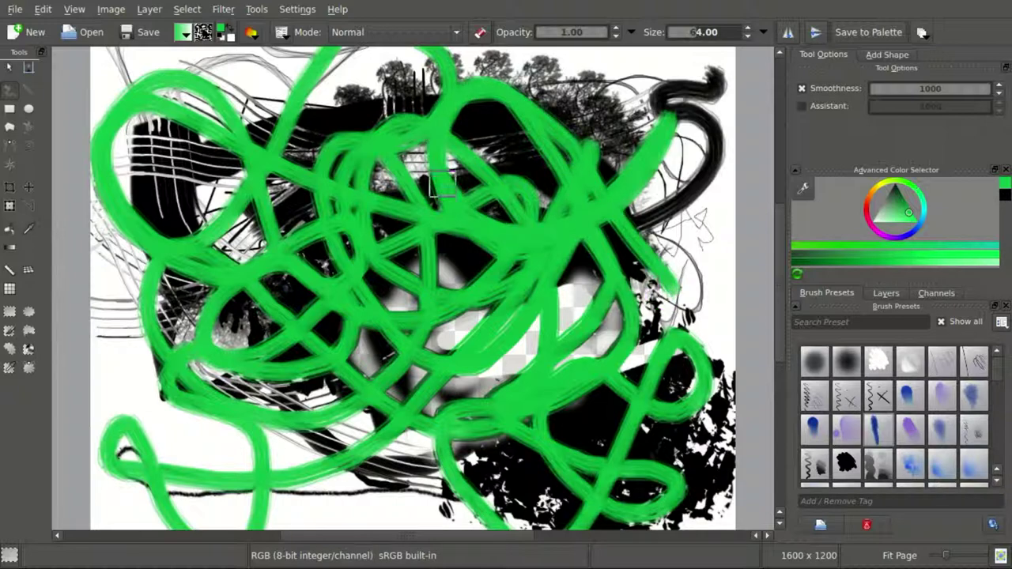
- Switch to the Hatching brush engine and add more green strokes from upper left to lower right
left_click(255, 32)
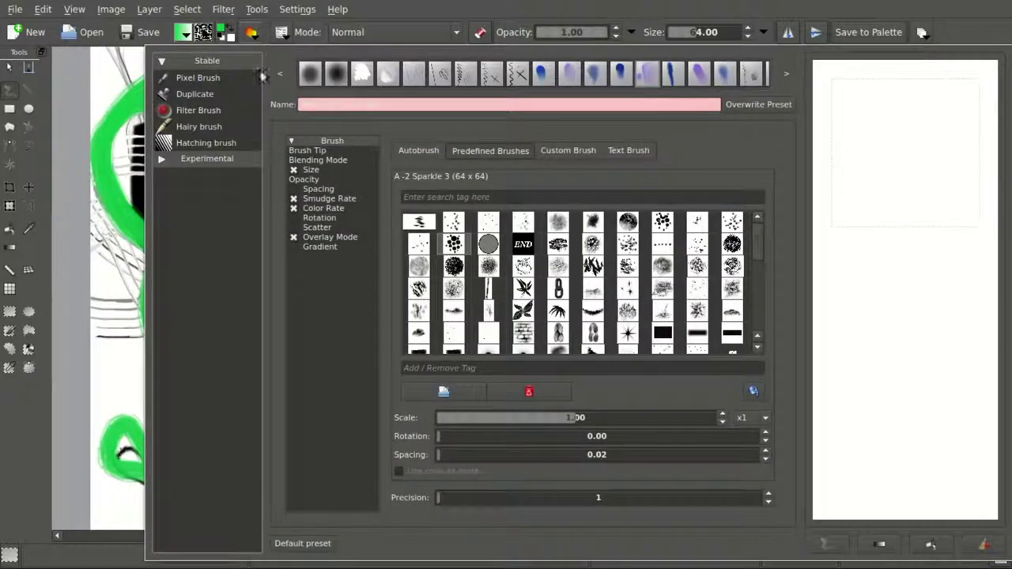
left_click(198, 142)
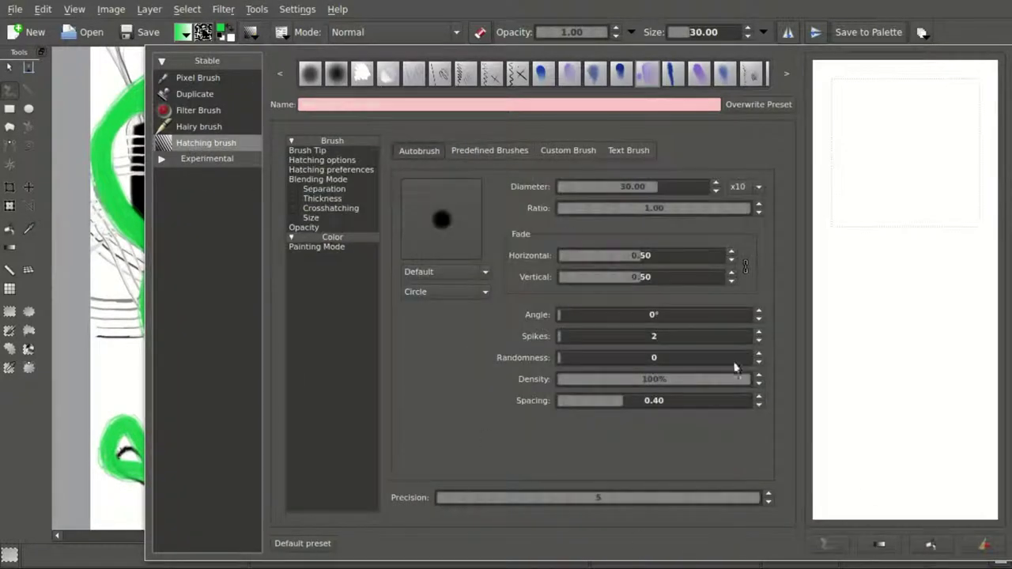
left_click(254, 32)
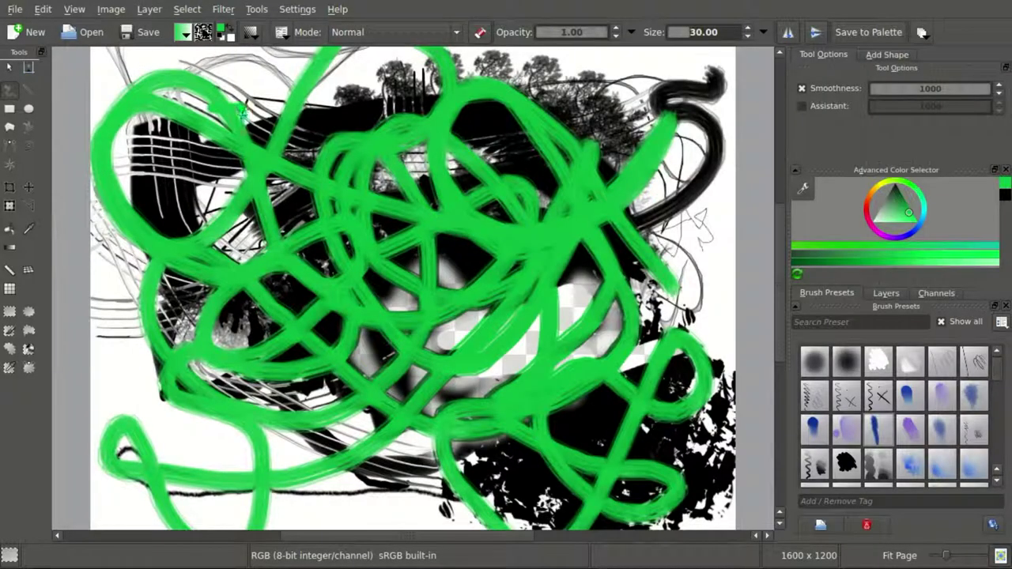
mouse_move(241, 115)
left_mouse_down()
mouse_move(332, 87)
mouse_move(253, 214)
mouse_move(506, 276)
mouse_move(581, 426)
mouse_move(601, 313)
left_mouse_up()
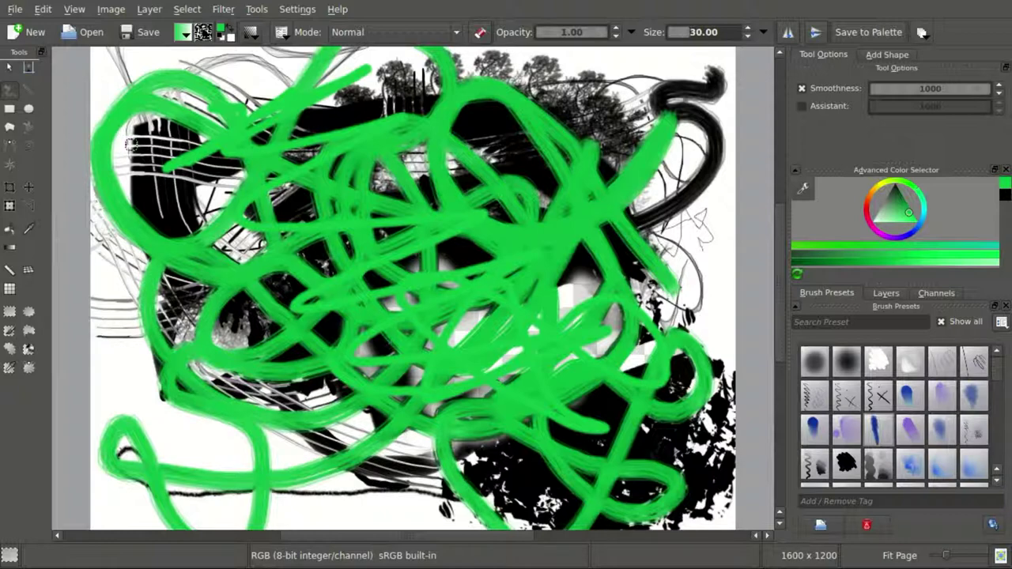
- Browse the Settings, Tools, Layer, View and File menus, then paint a green loop along the top-left edge
left_click(298, 9)
mouse_move(256, 9)
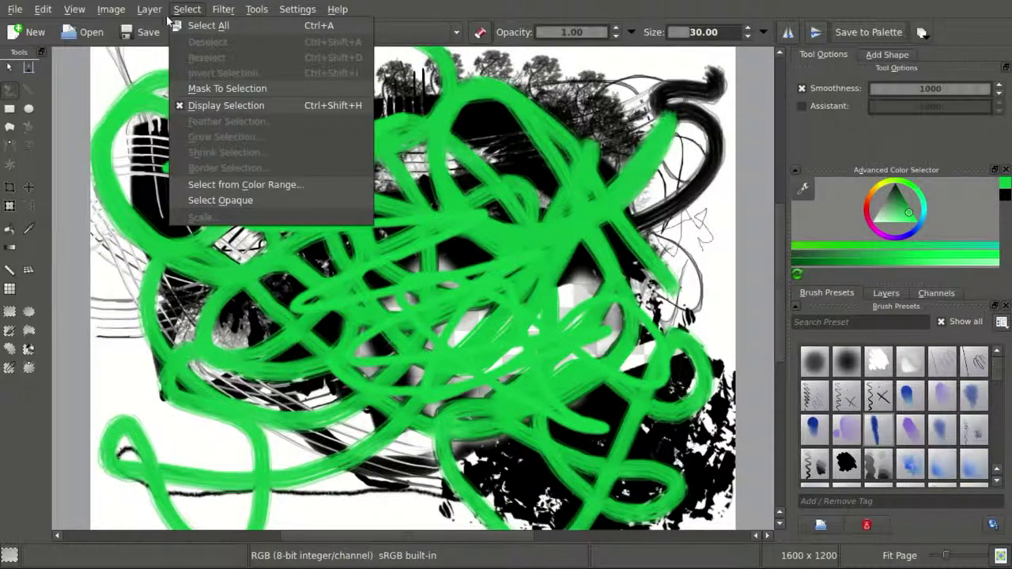
mouse_move(146, 18)
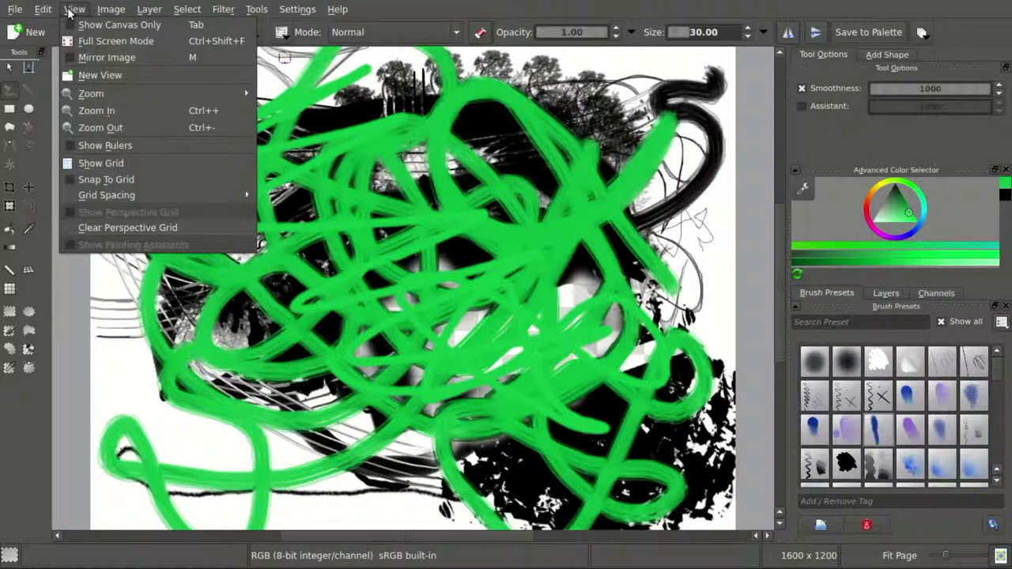
left_click(74, 9)
left_click(15, 9)
left_click(15, 9)
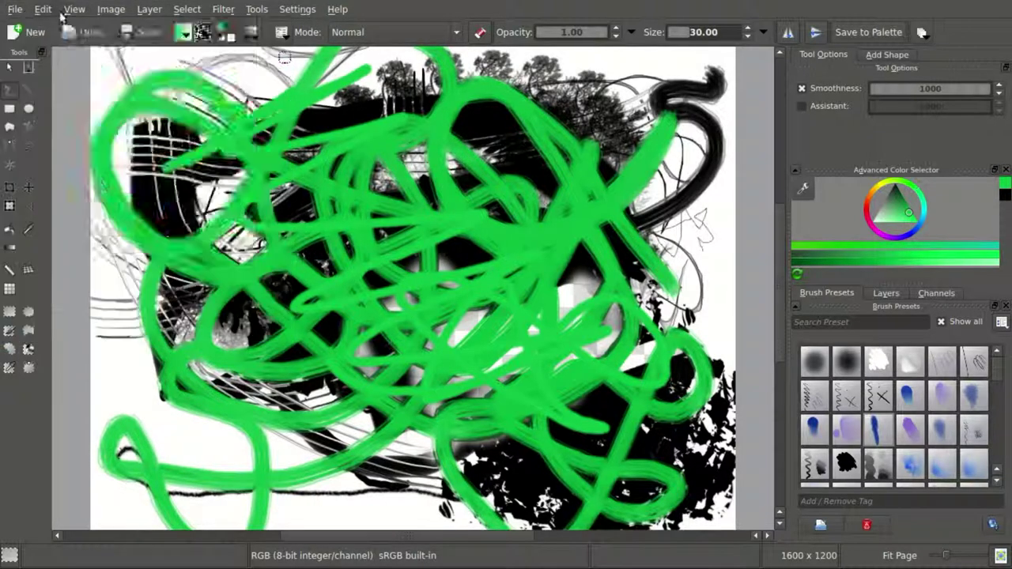
left_click(149, 8)
key("Escape")
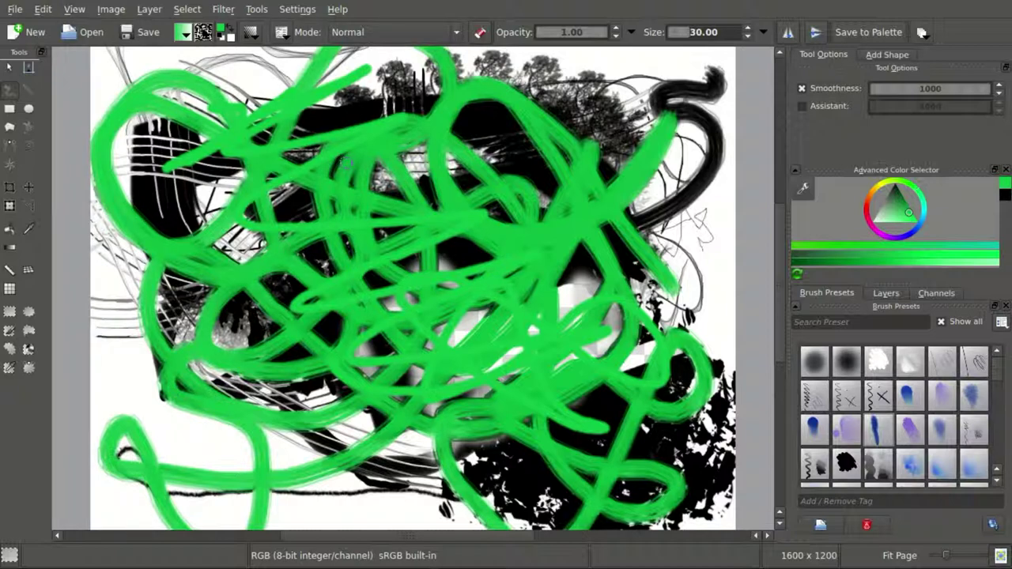
mouse_move(84, 85)
left_mouse_down()
mouse_move(143, 73)
mouse_move(146, 60)
mouse_move(117, 61)
mouse_move(110, 51)
mouse_move(132, 66)
mouse_move(122, 69)
mouse_move(153, 60)
mouse_move(249, 71)
mouse_move(257, 188)
mouse_move(204, 63)
mouse_move(258, 61)
mouse_move(180, 70)
mouse_move(298, 89)
left_mouse_up()
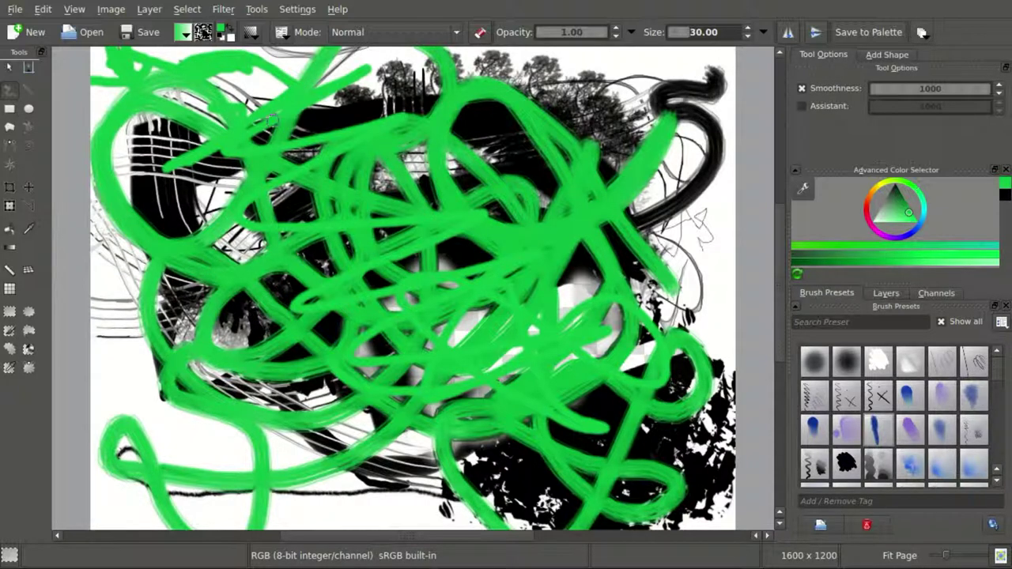